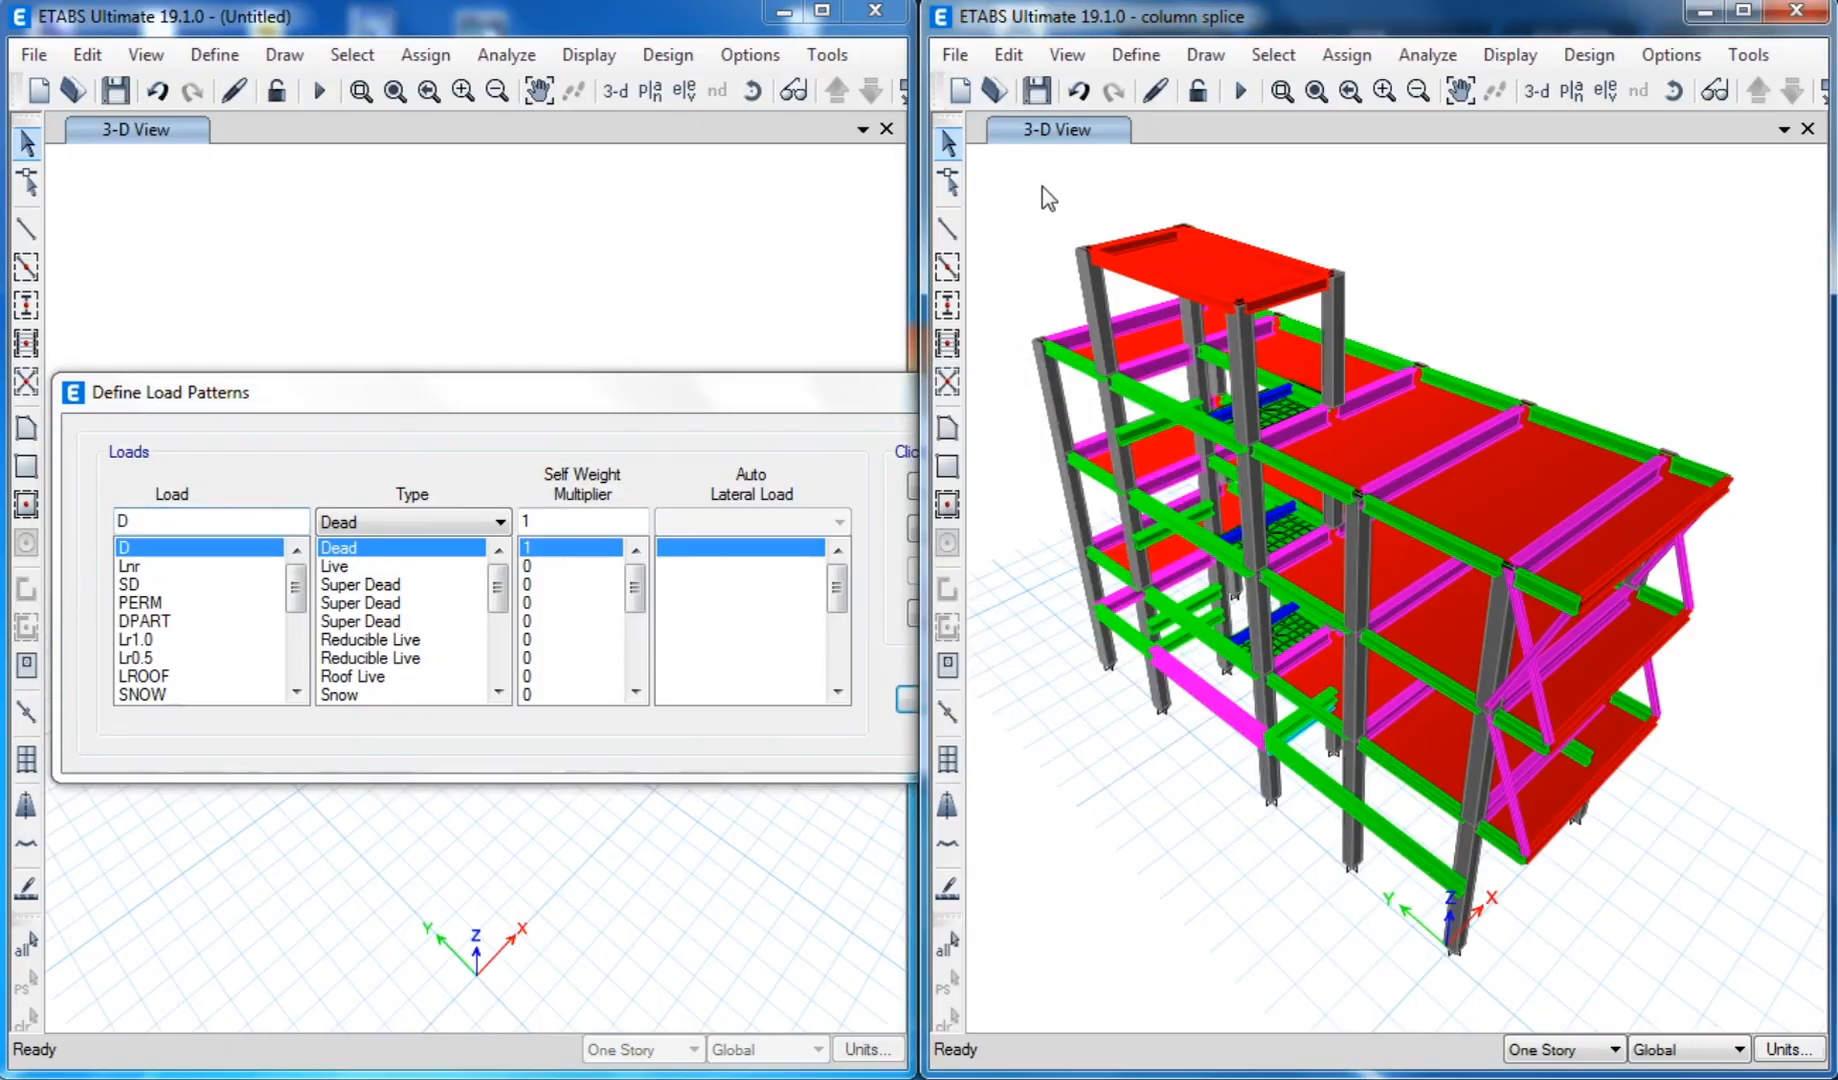
Step: Compare the load patterns defined in the column splice model with those in the untitled model, from D to SNOW, and close both definitions
left_click(1135, 54)
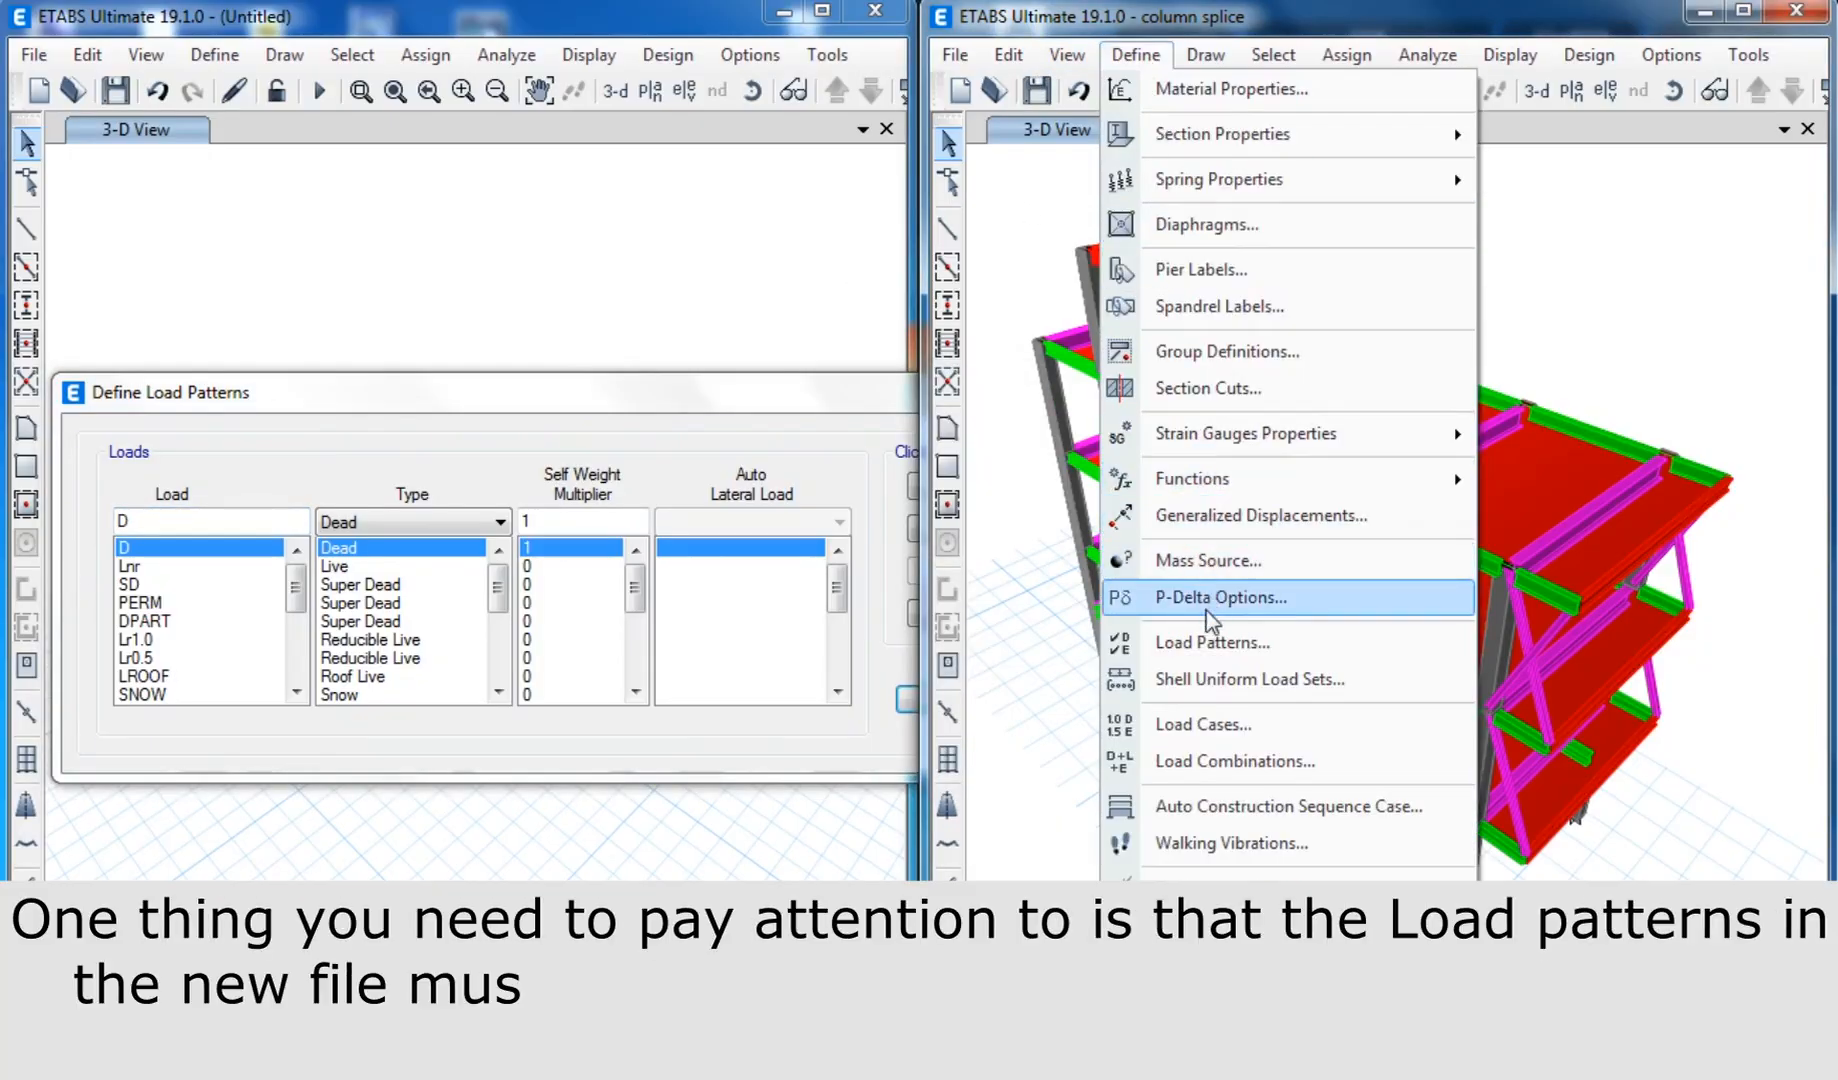
left_click(1212, 642)
left_click_drag(981, 350, 1513, 386)
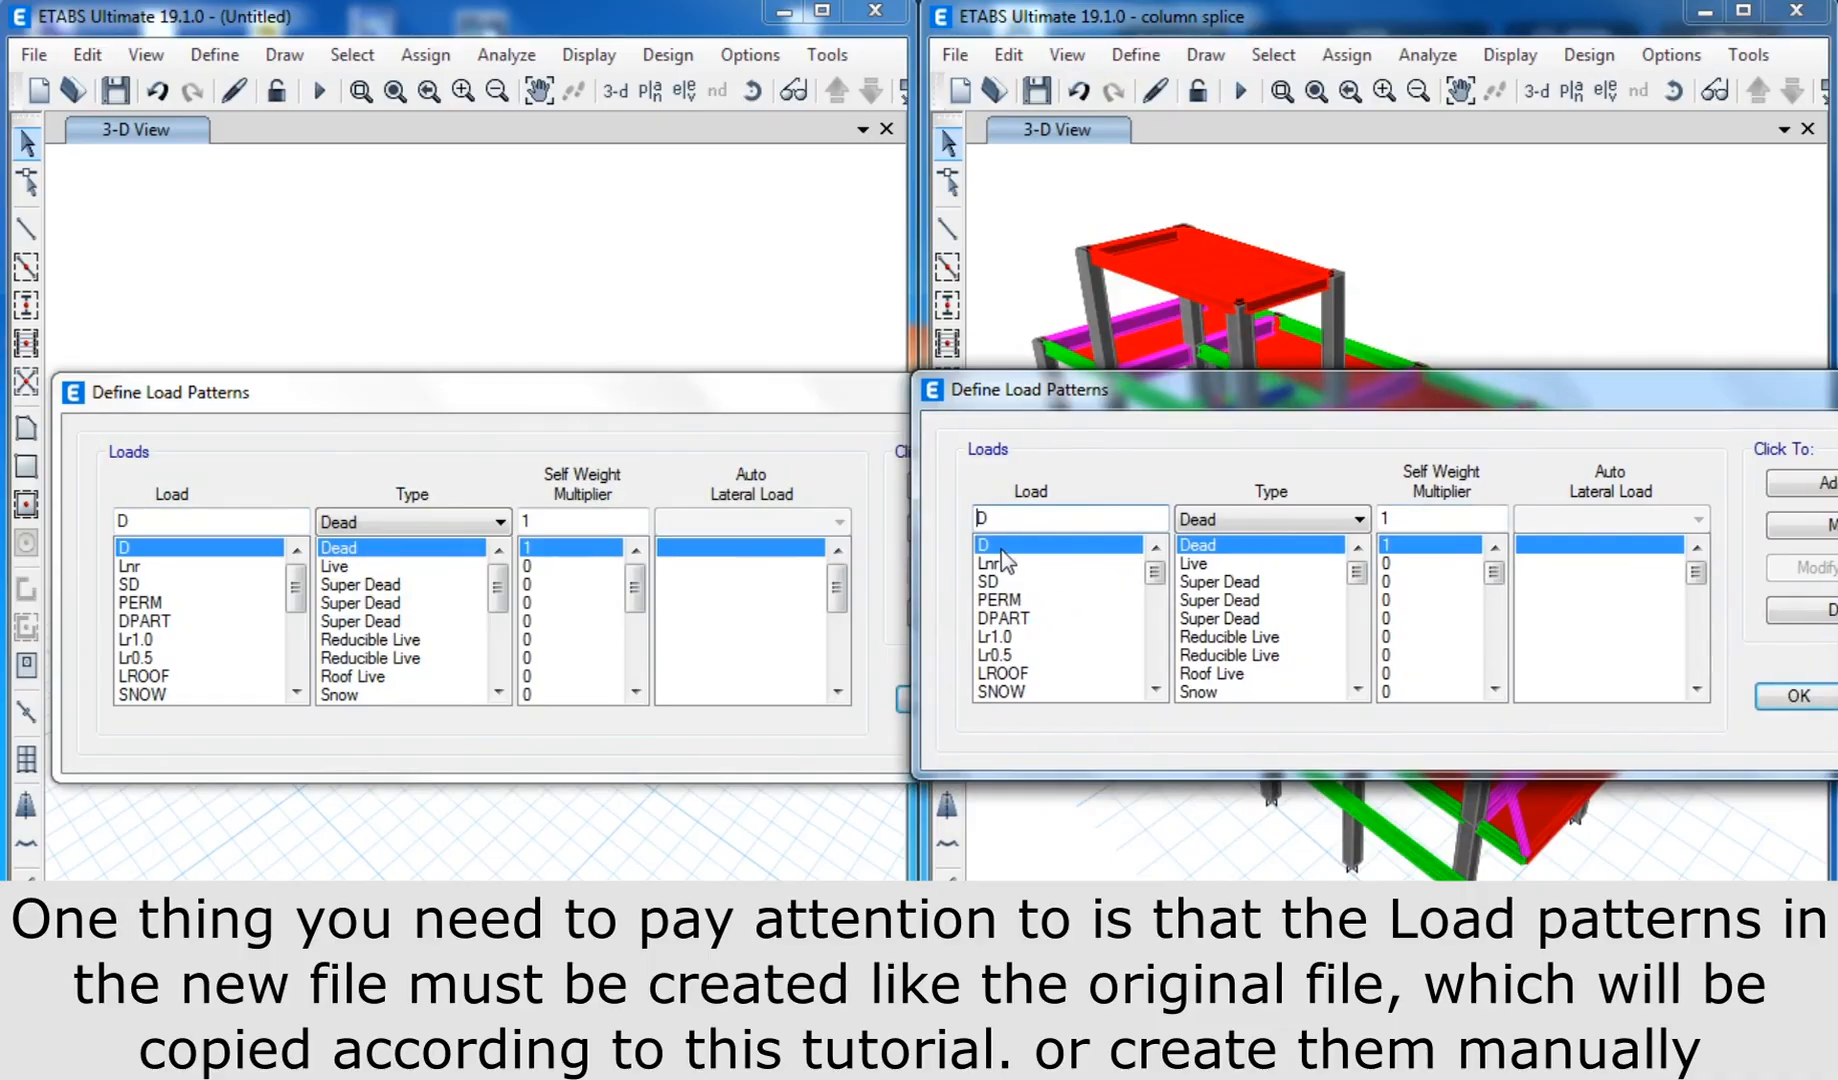
left_click_drag(1000, 562, 998, 698)
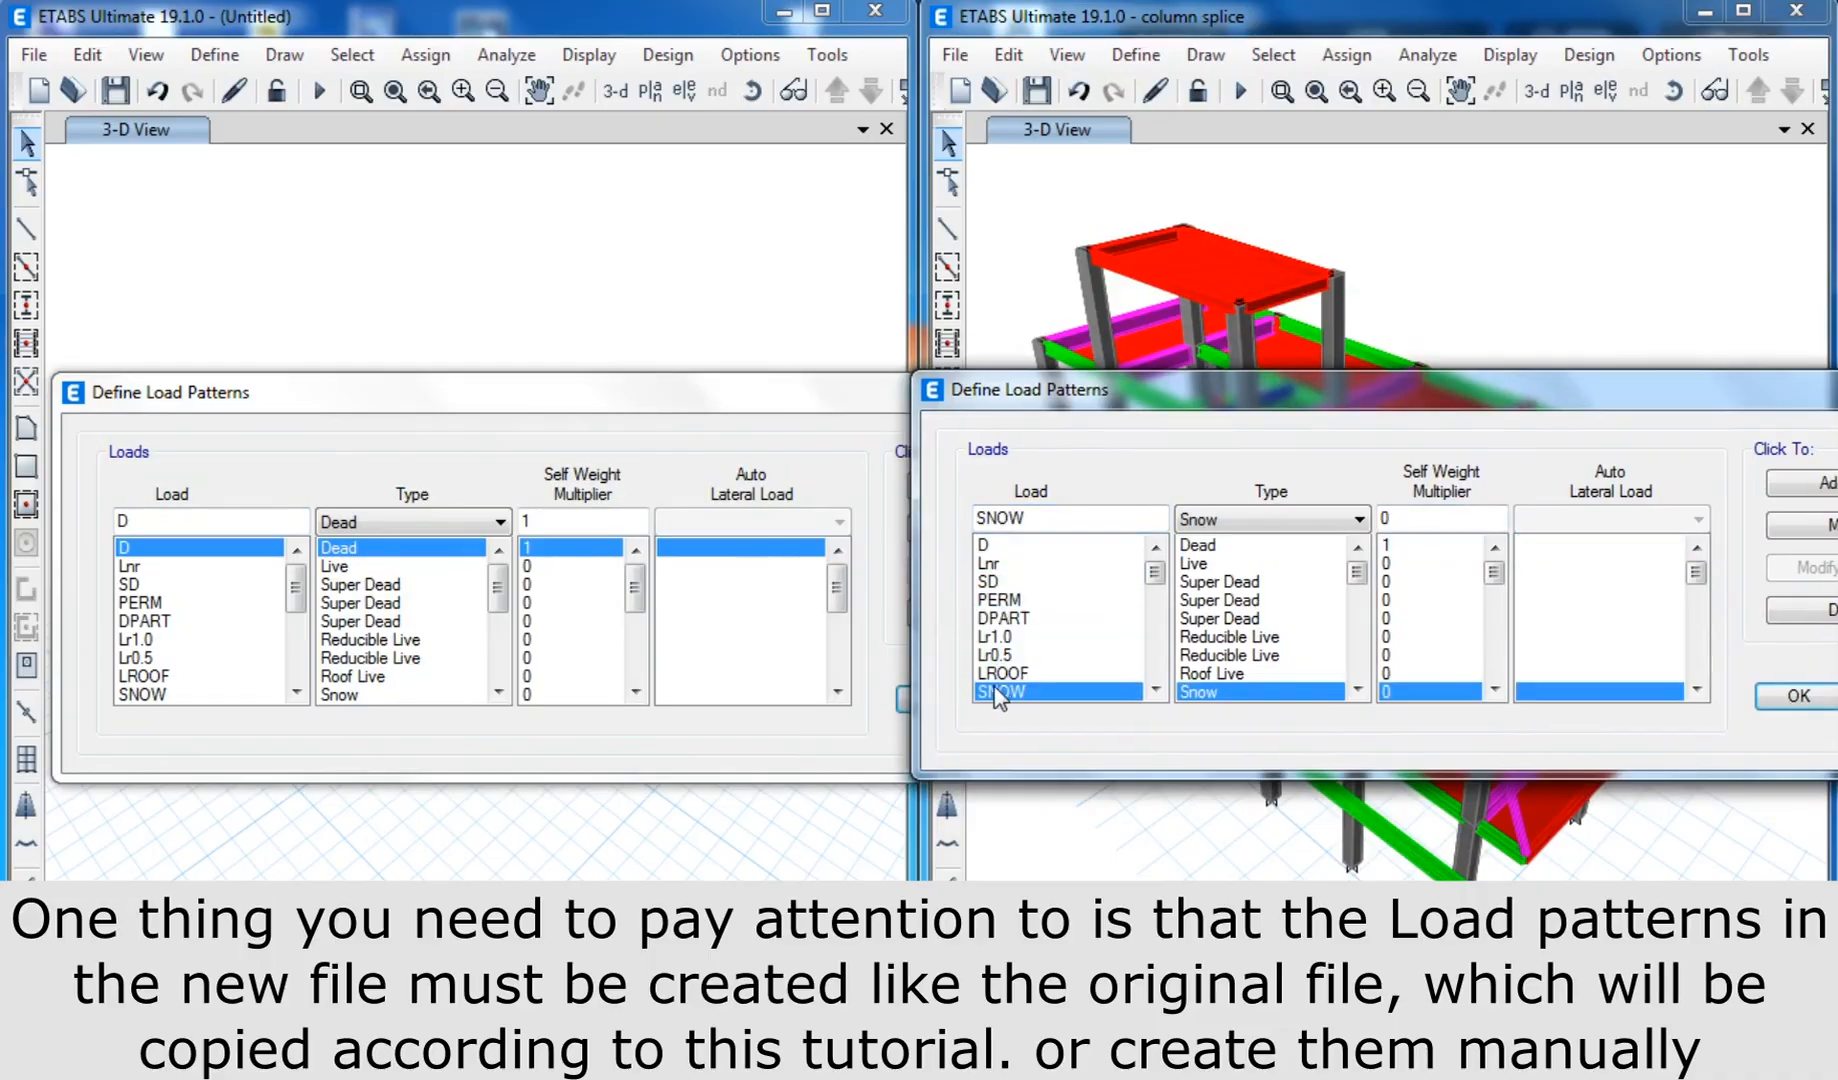
left_click_drag(165, 555, 148, 703)
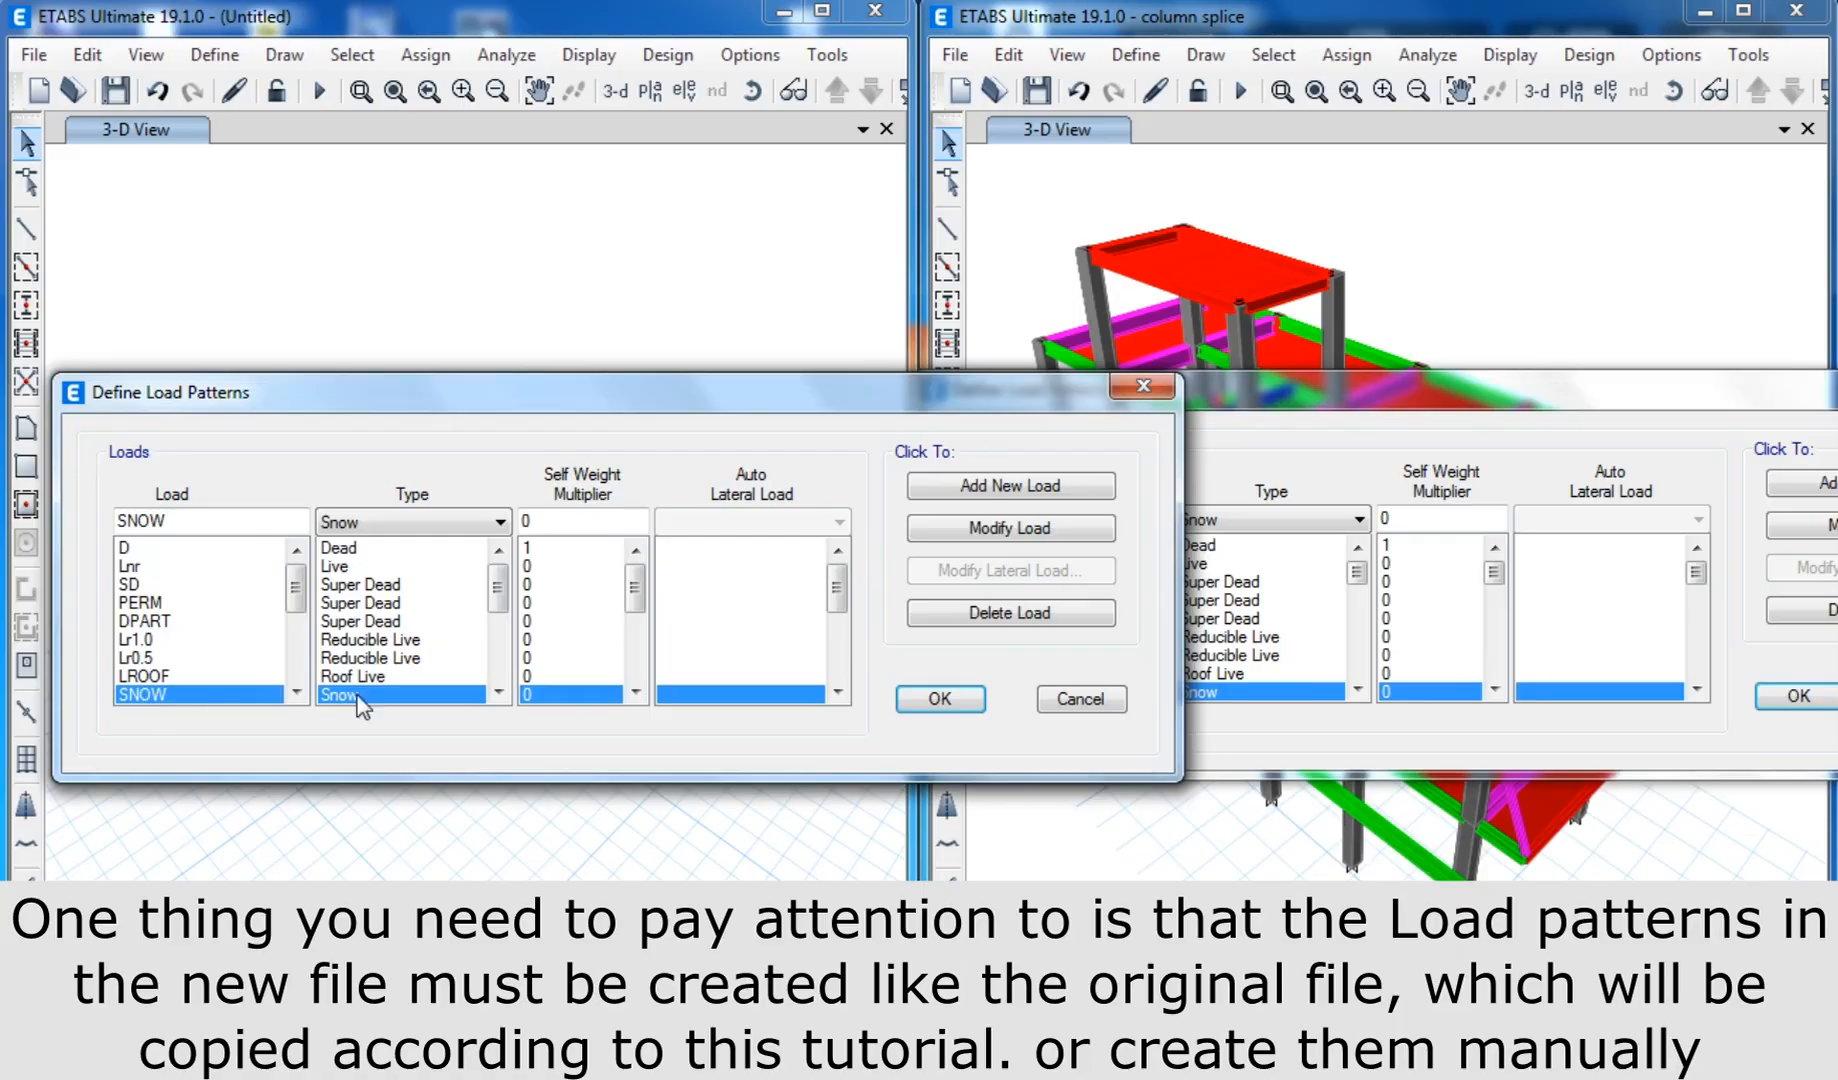
left_click(1480, 455)
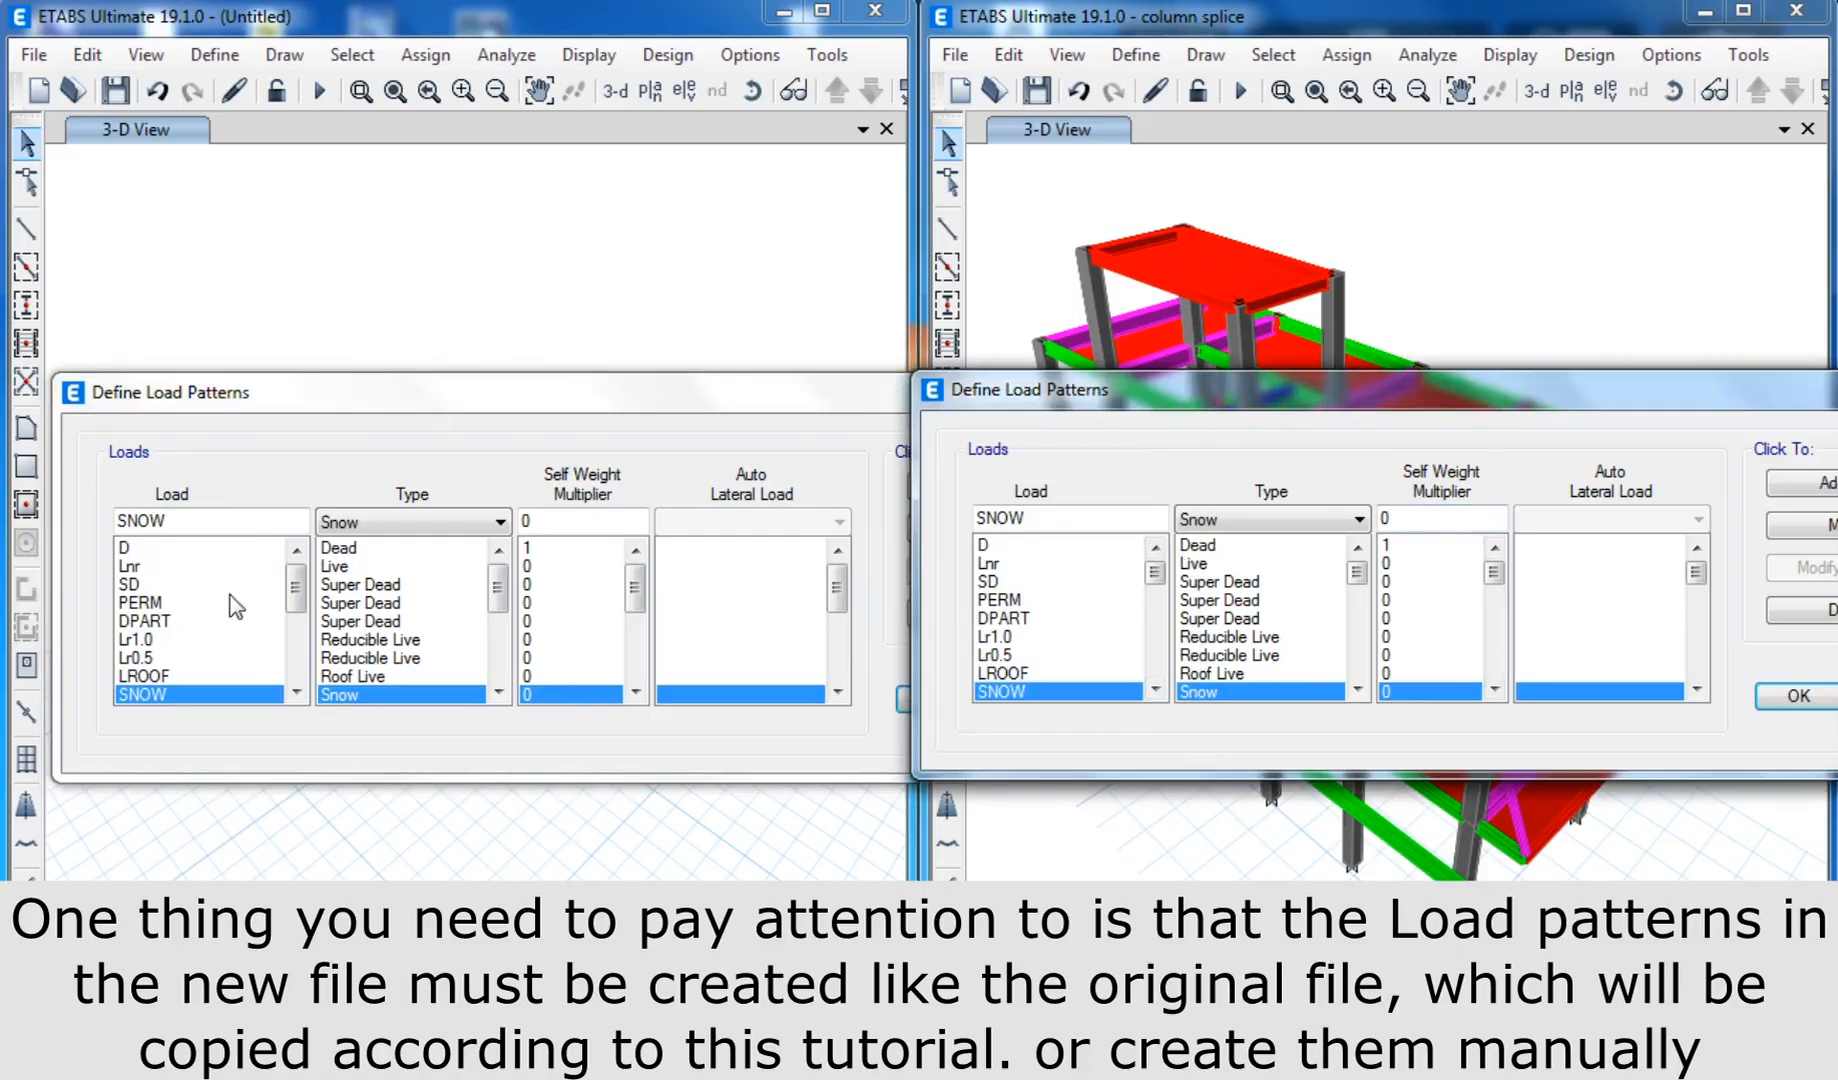
left_click(686, 408)
left_click(1140, 388)
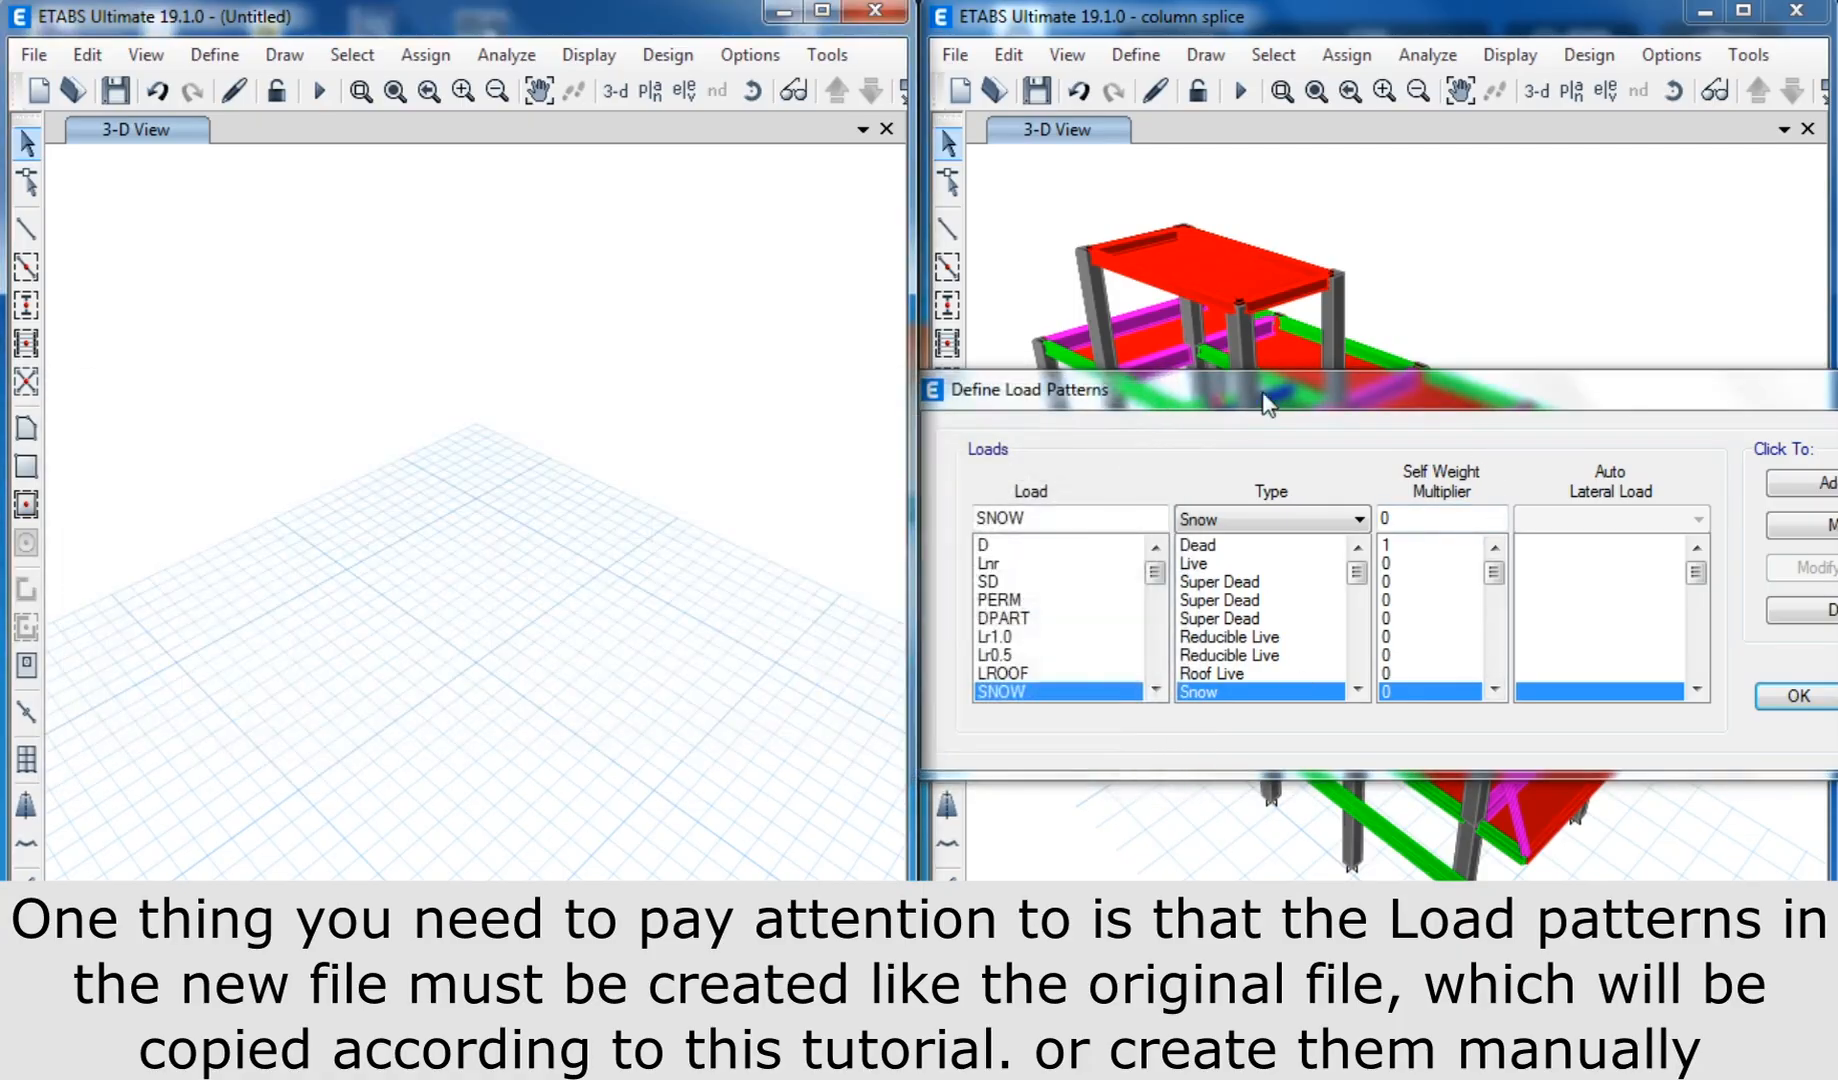
left_click(1268, 392)
left_click_drag(1662, 404, 1551, 404)
left_click_drag(1764, 403, 1594, 406)
left_click(1736, 393)
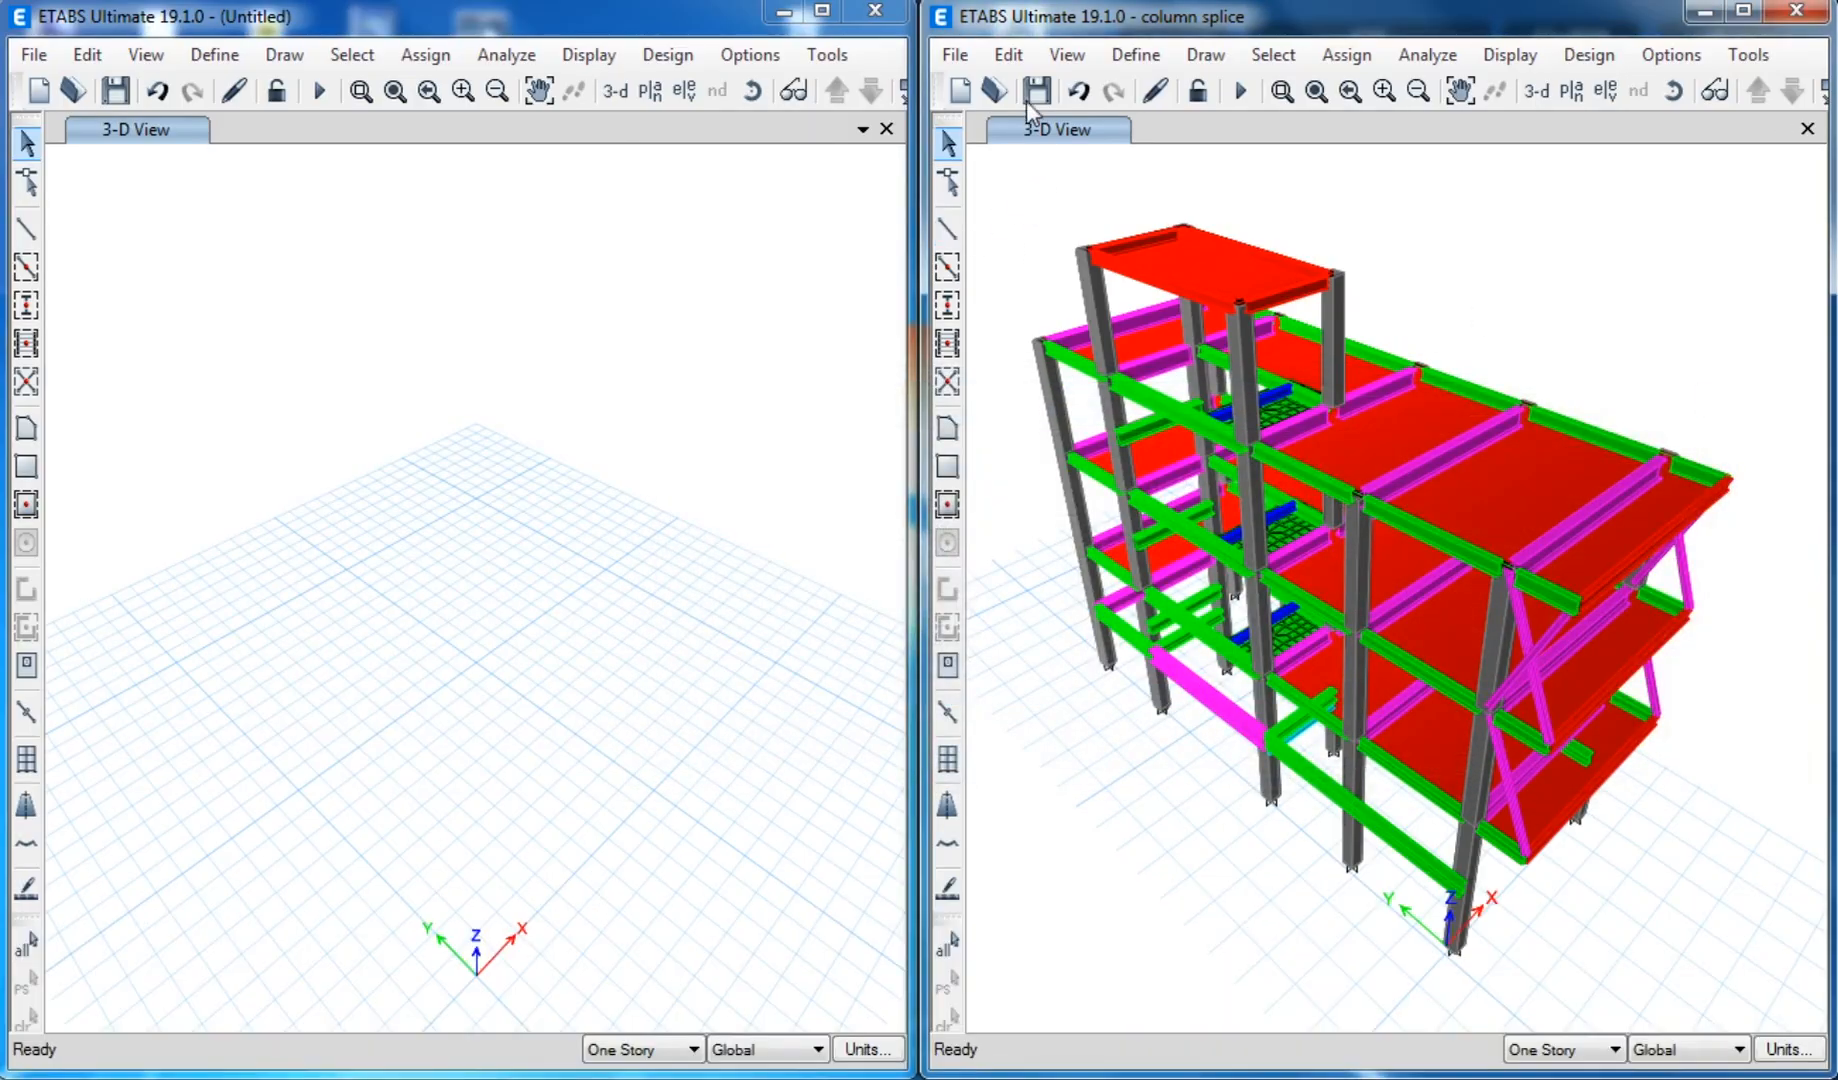
Step: Open the Load Combination Definitions table of the column splice model for interactive database editing
left_click(1009, 55)
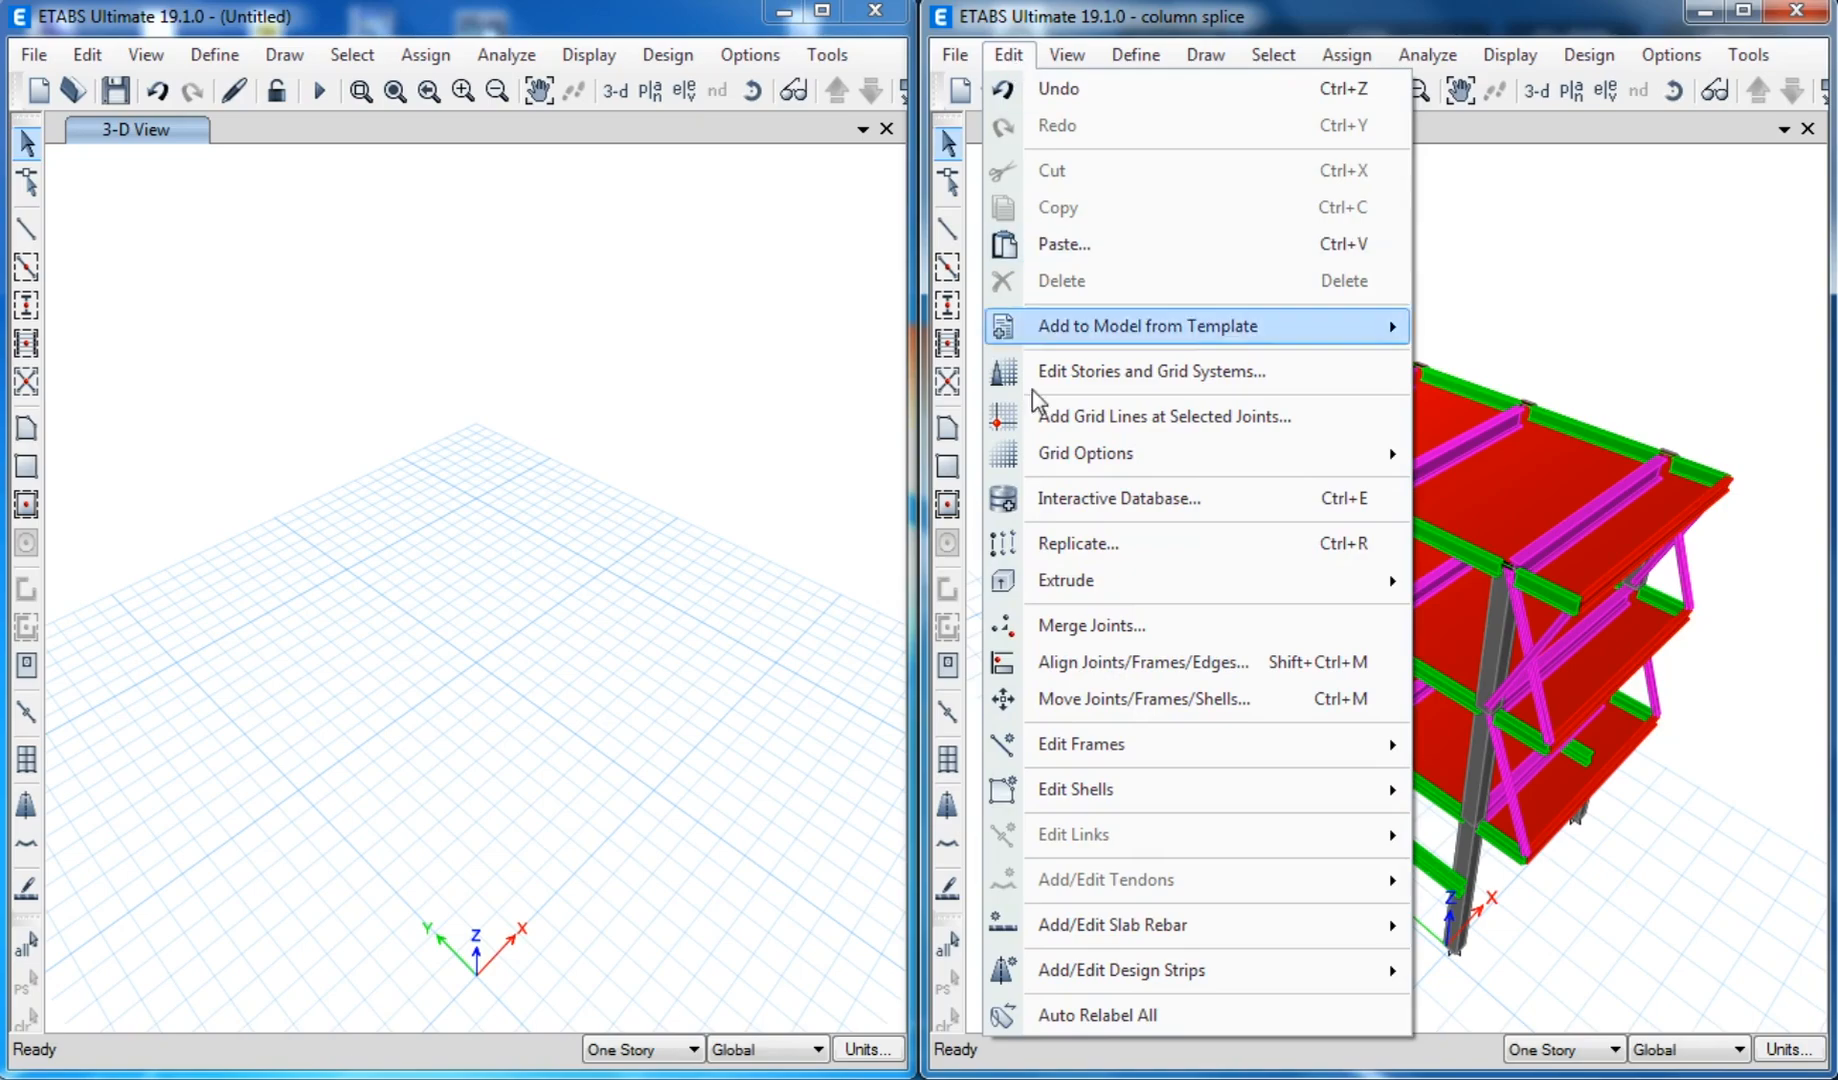
left_click(1213, 498)
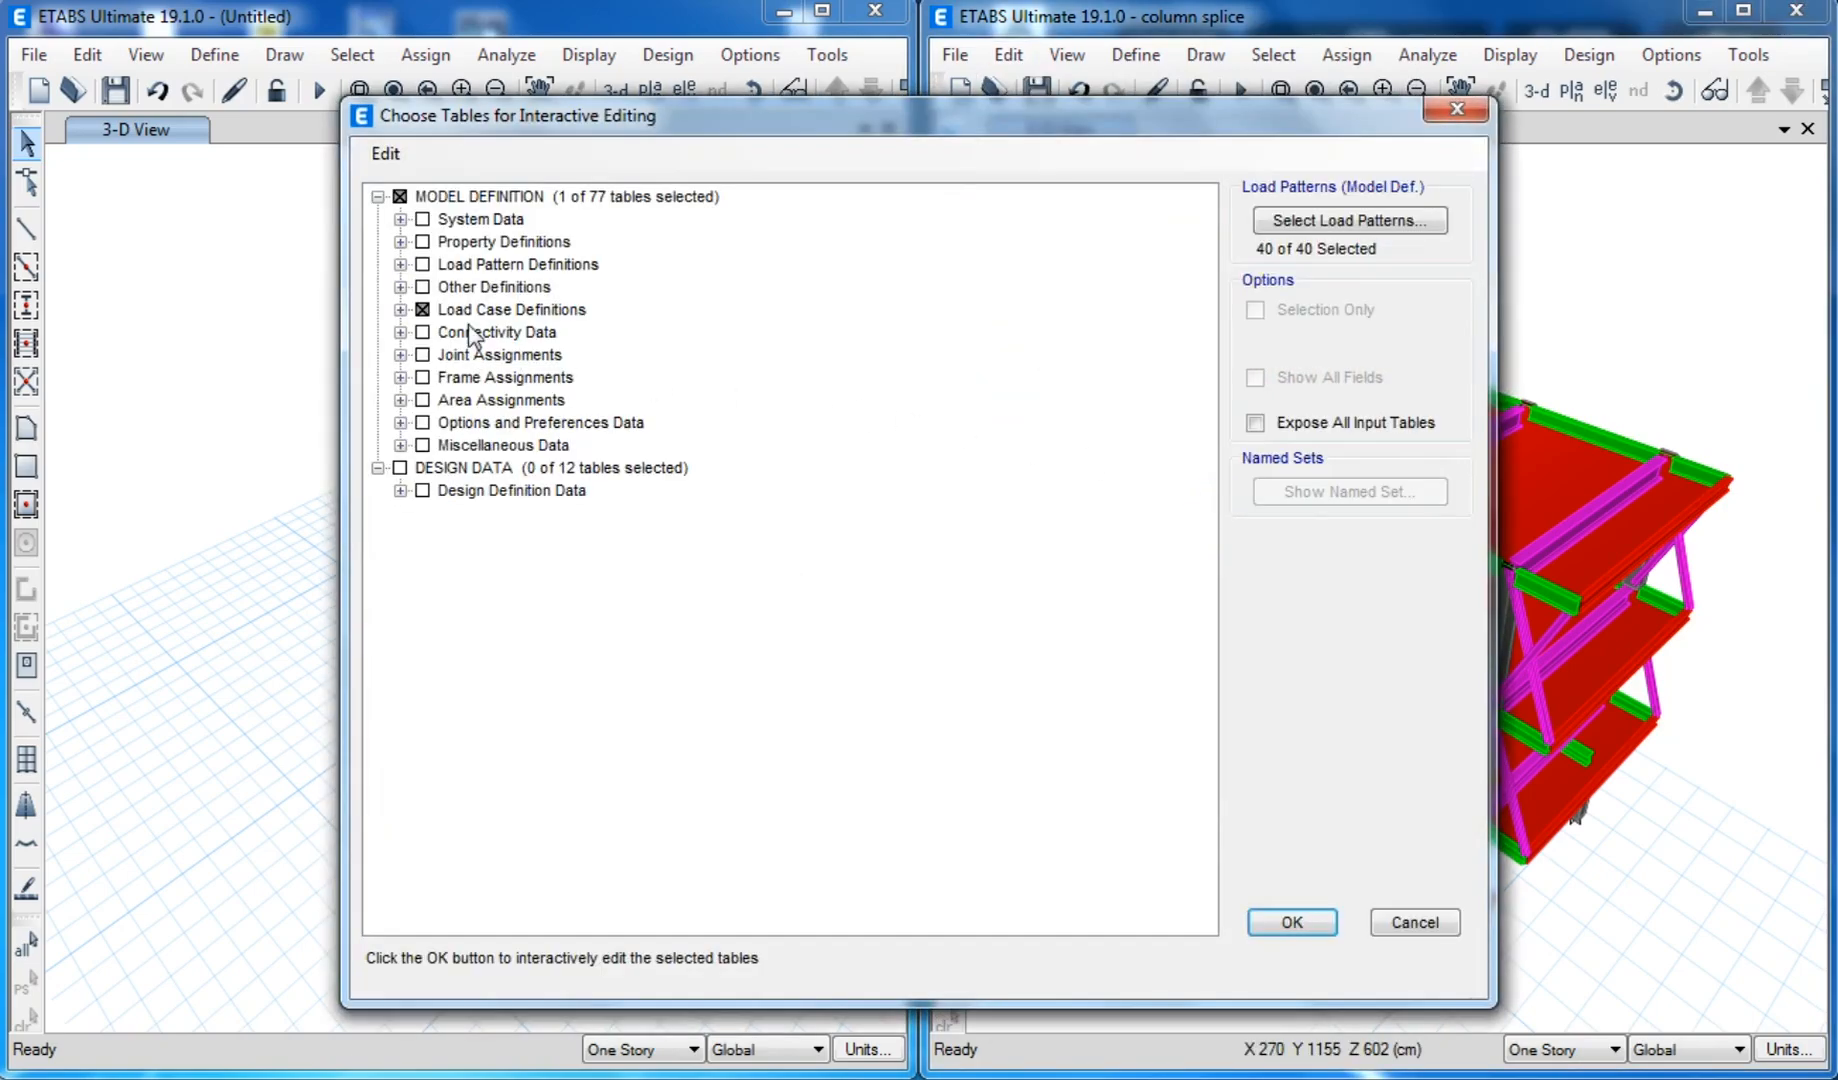
left_click(400, 310)
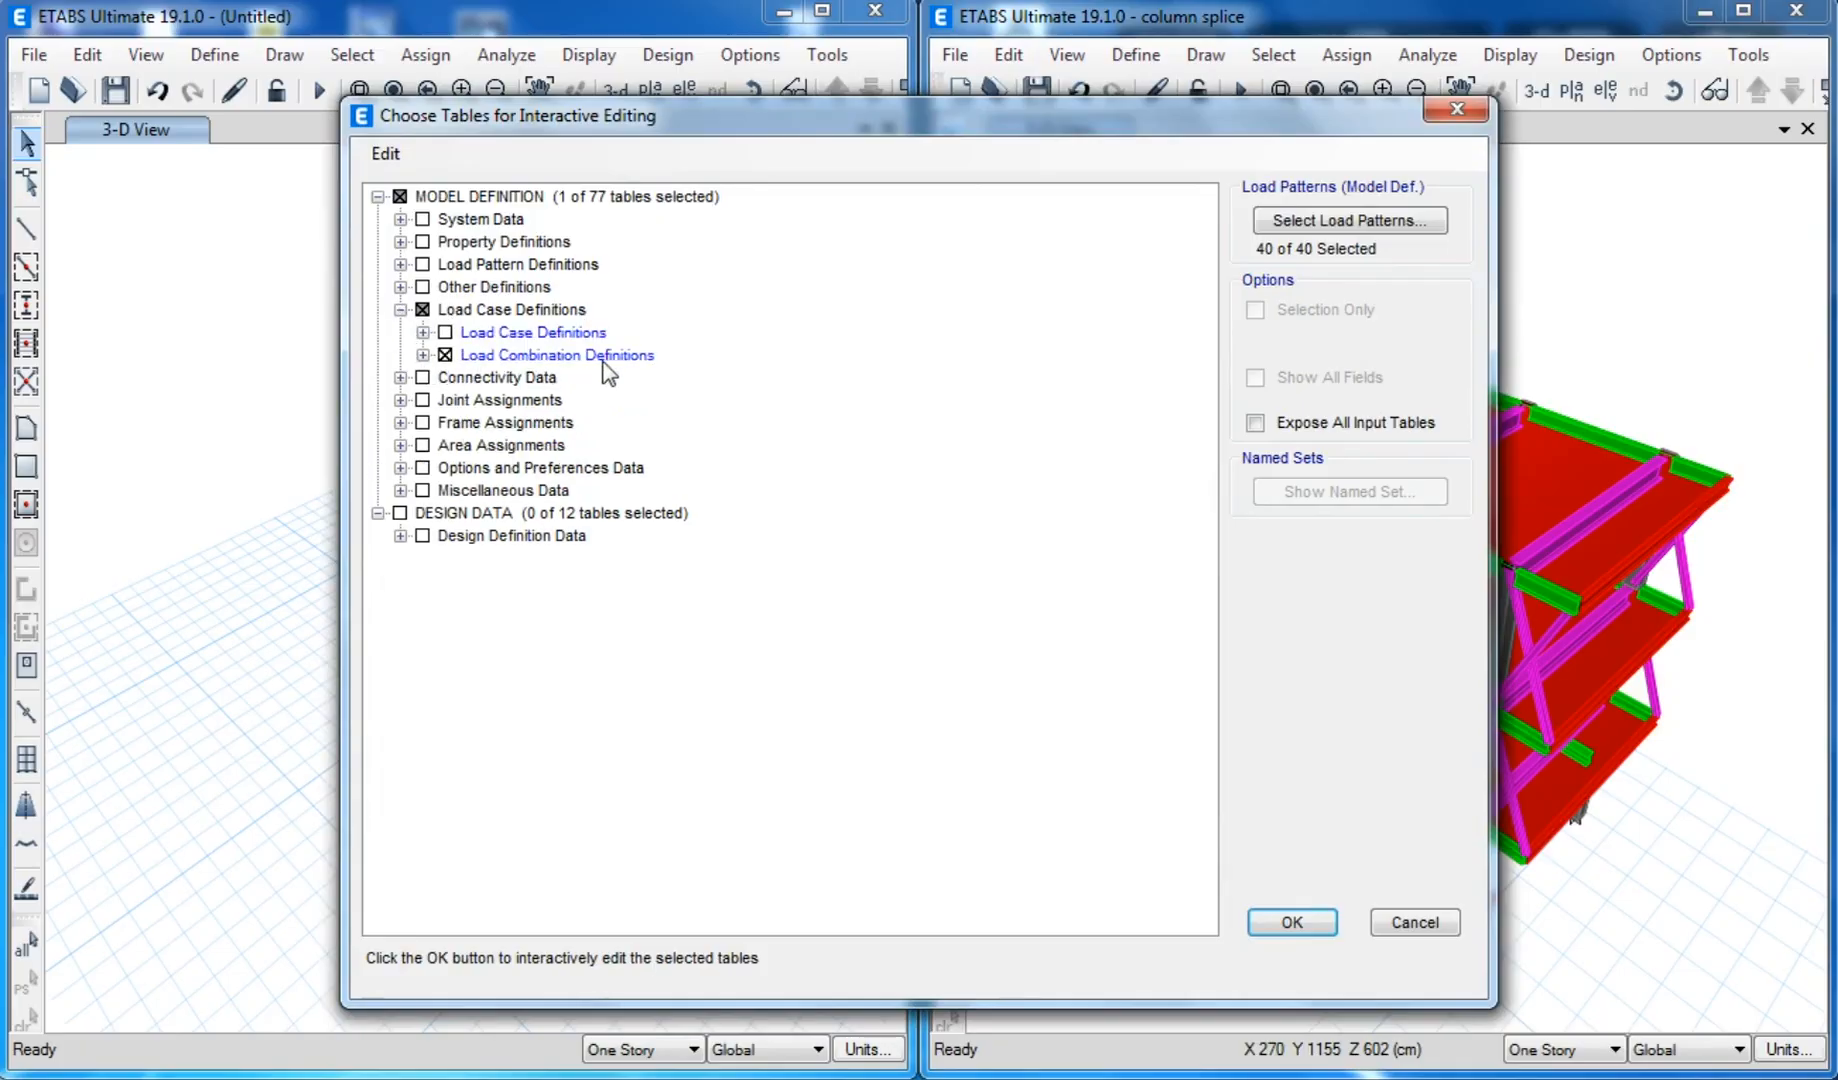
left_click(423, 356)
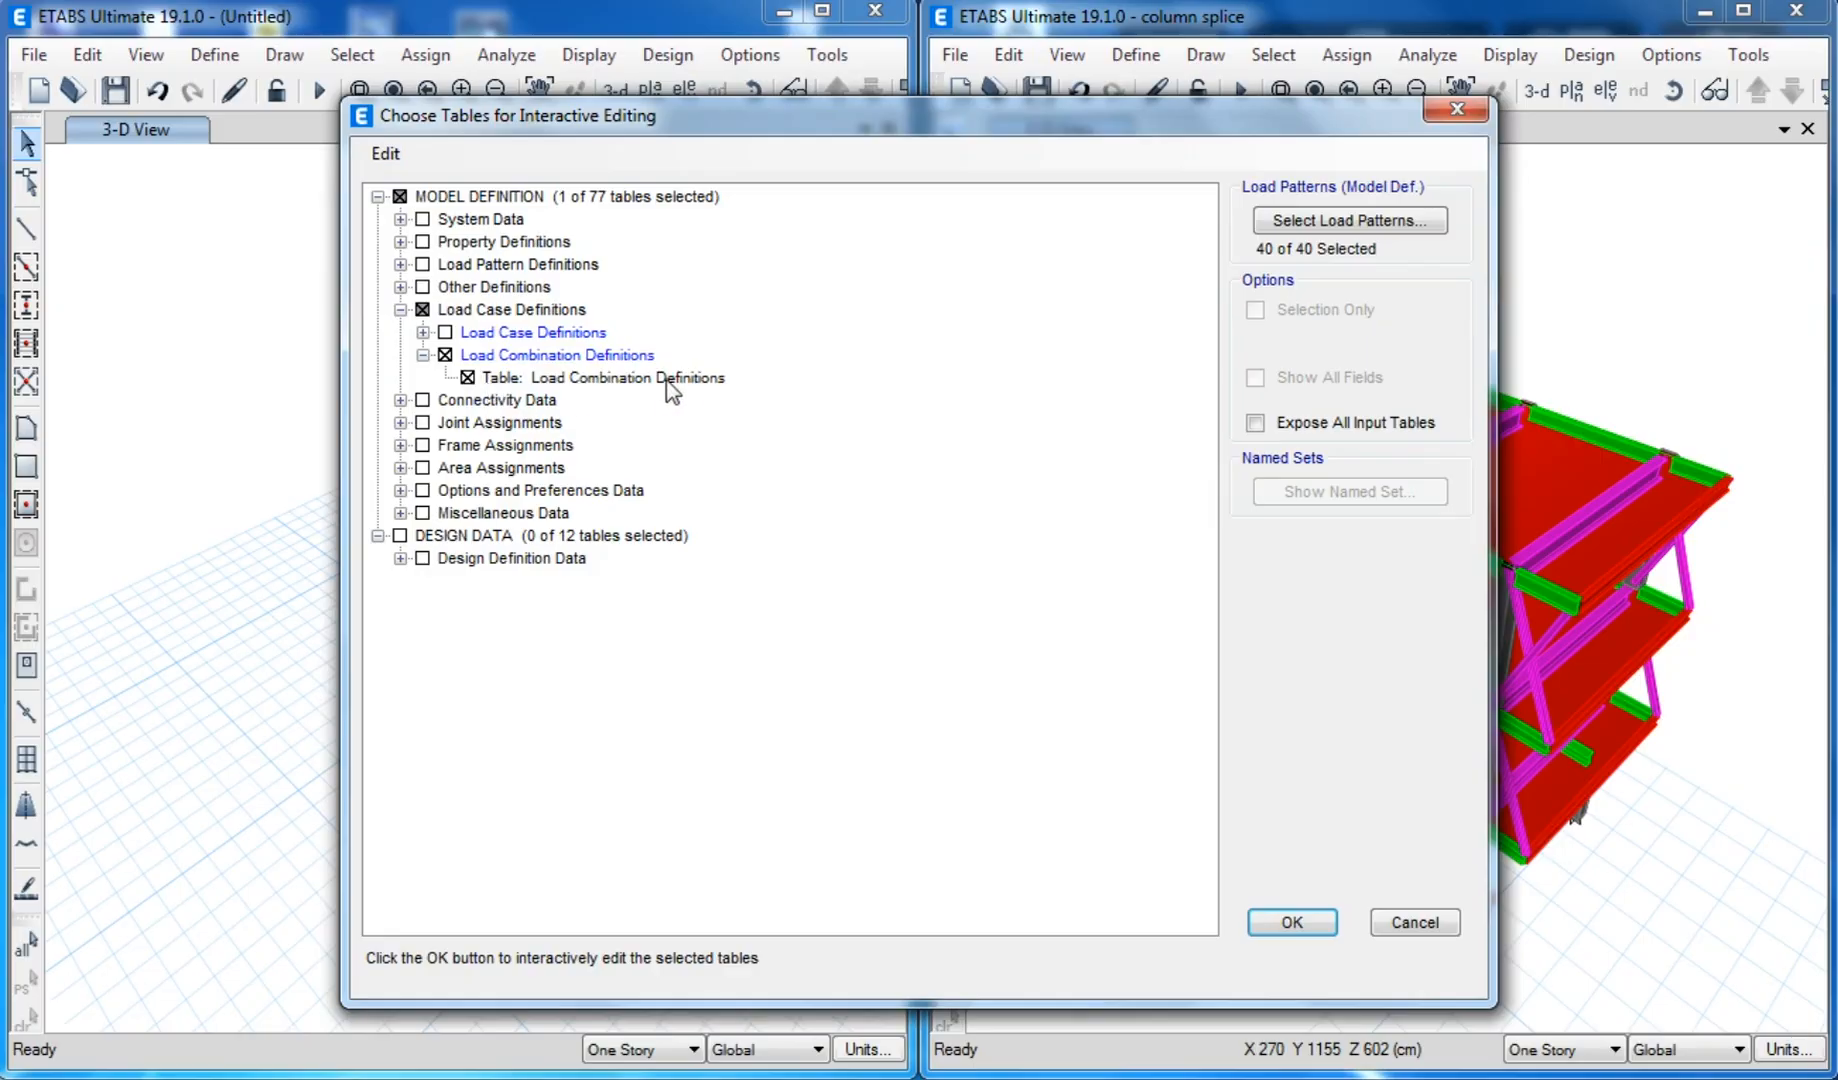
left_click(1293, 918)
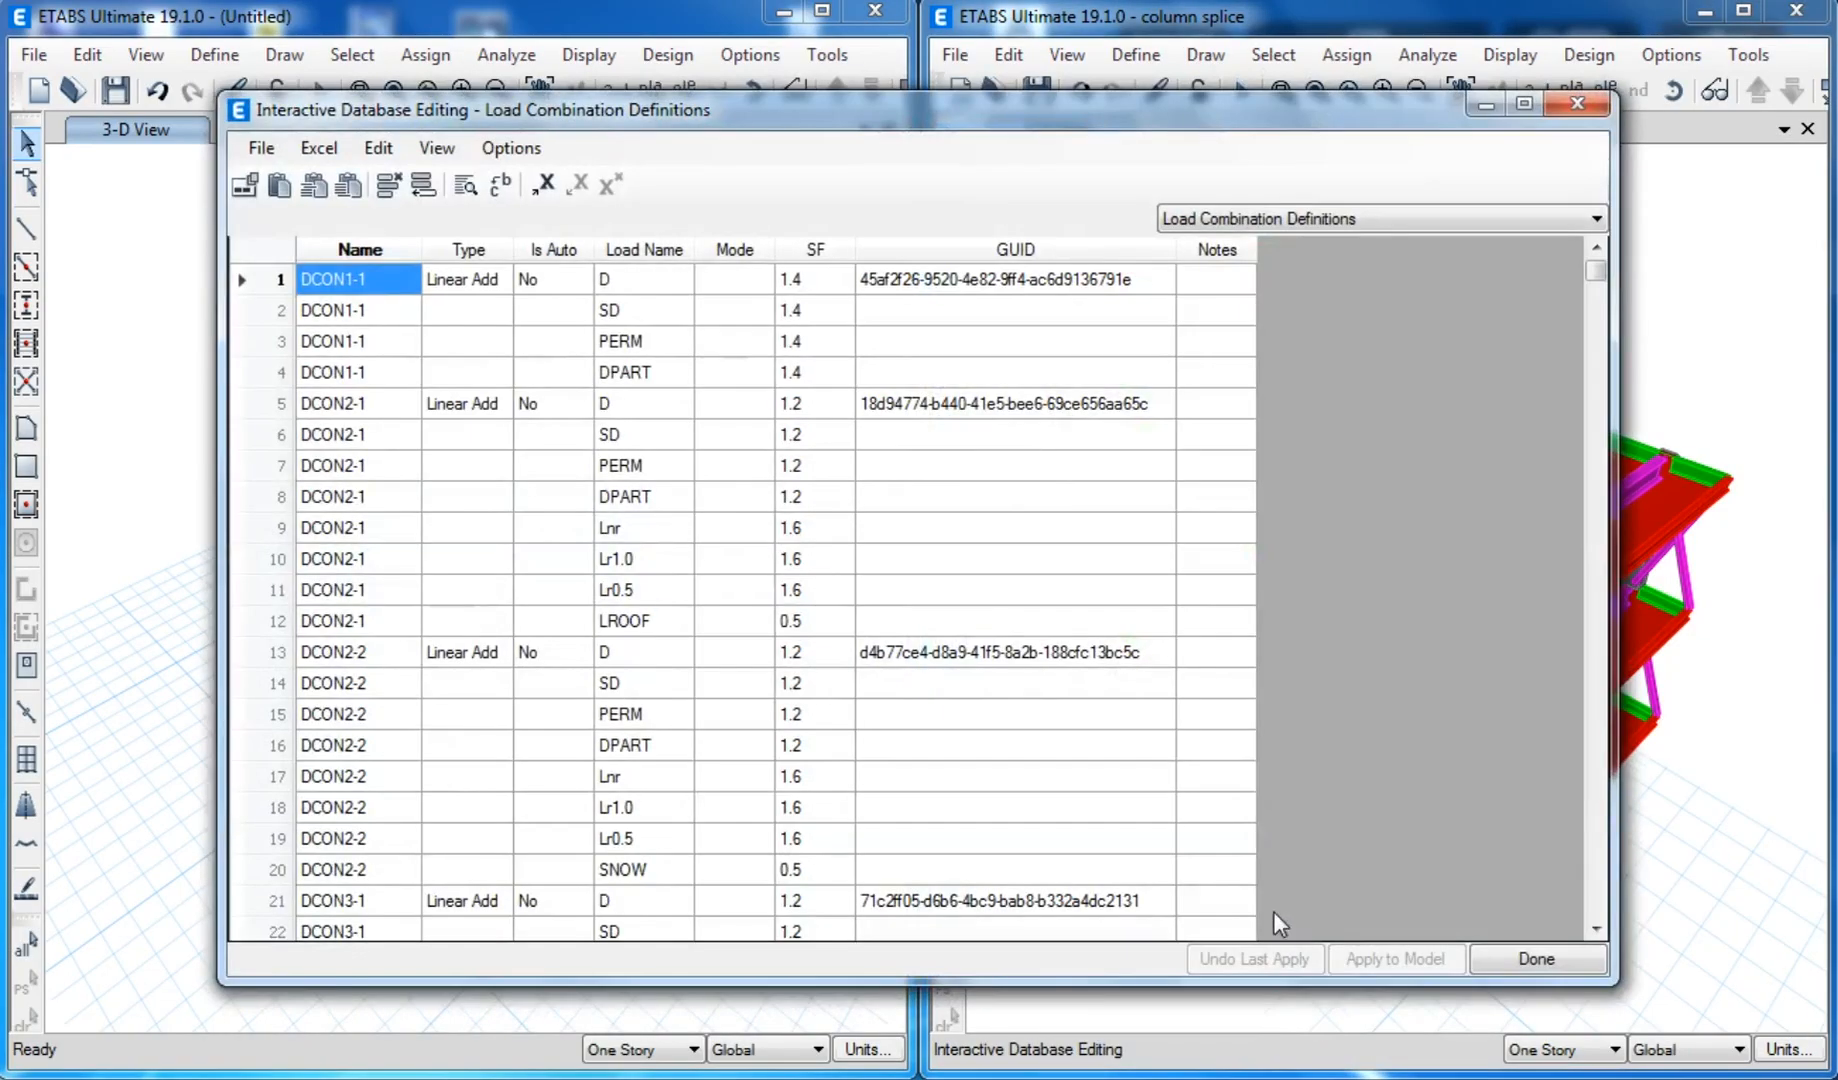
Step: Copy all columns of the combination rows from DCON1-1 through DCON5-2, and finish editing the column splice table
left_click_drag(359, 279, 1210, 597)
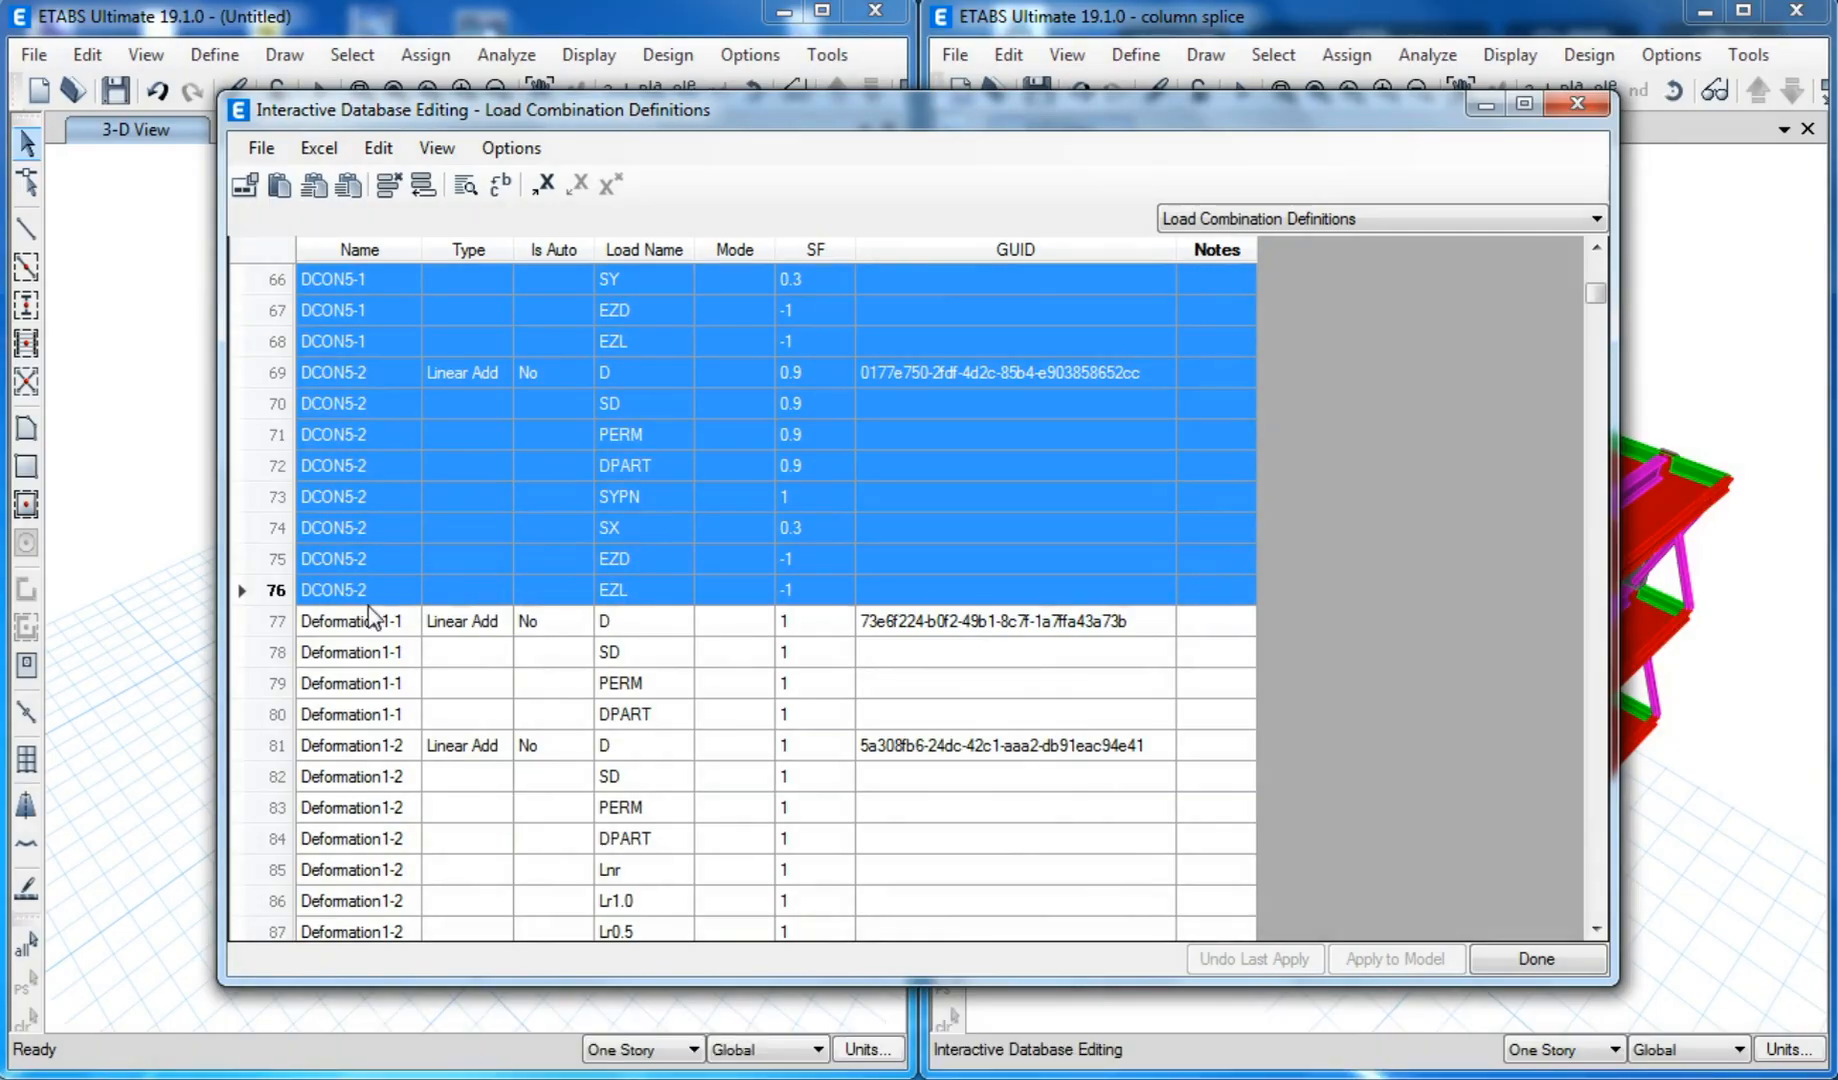
key("ctrl+a")
scroll(346, 472, "up", 20)
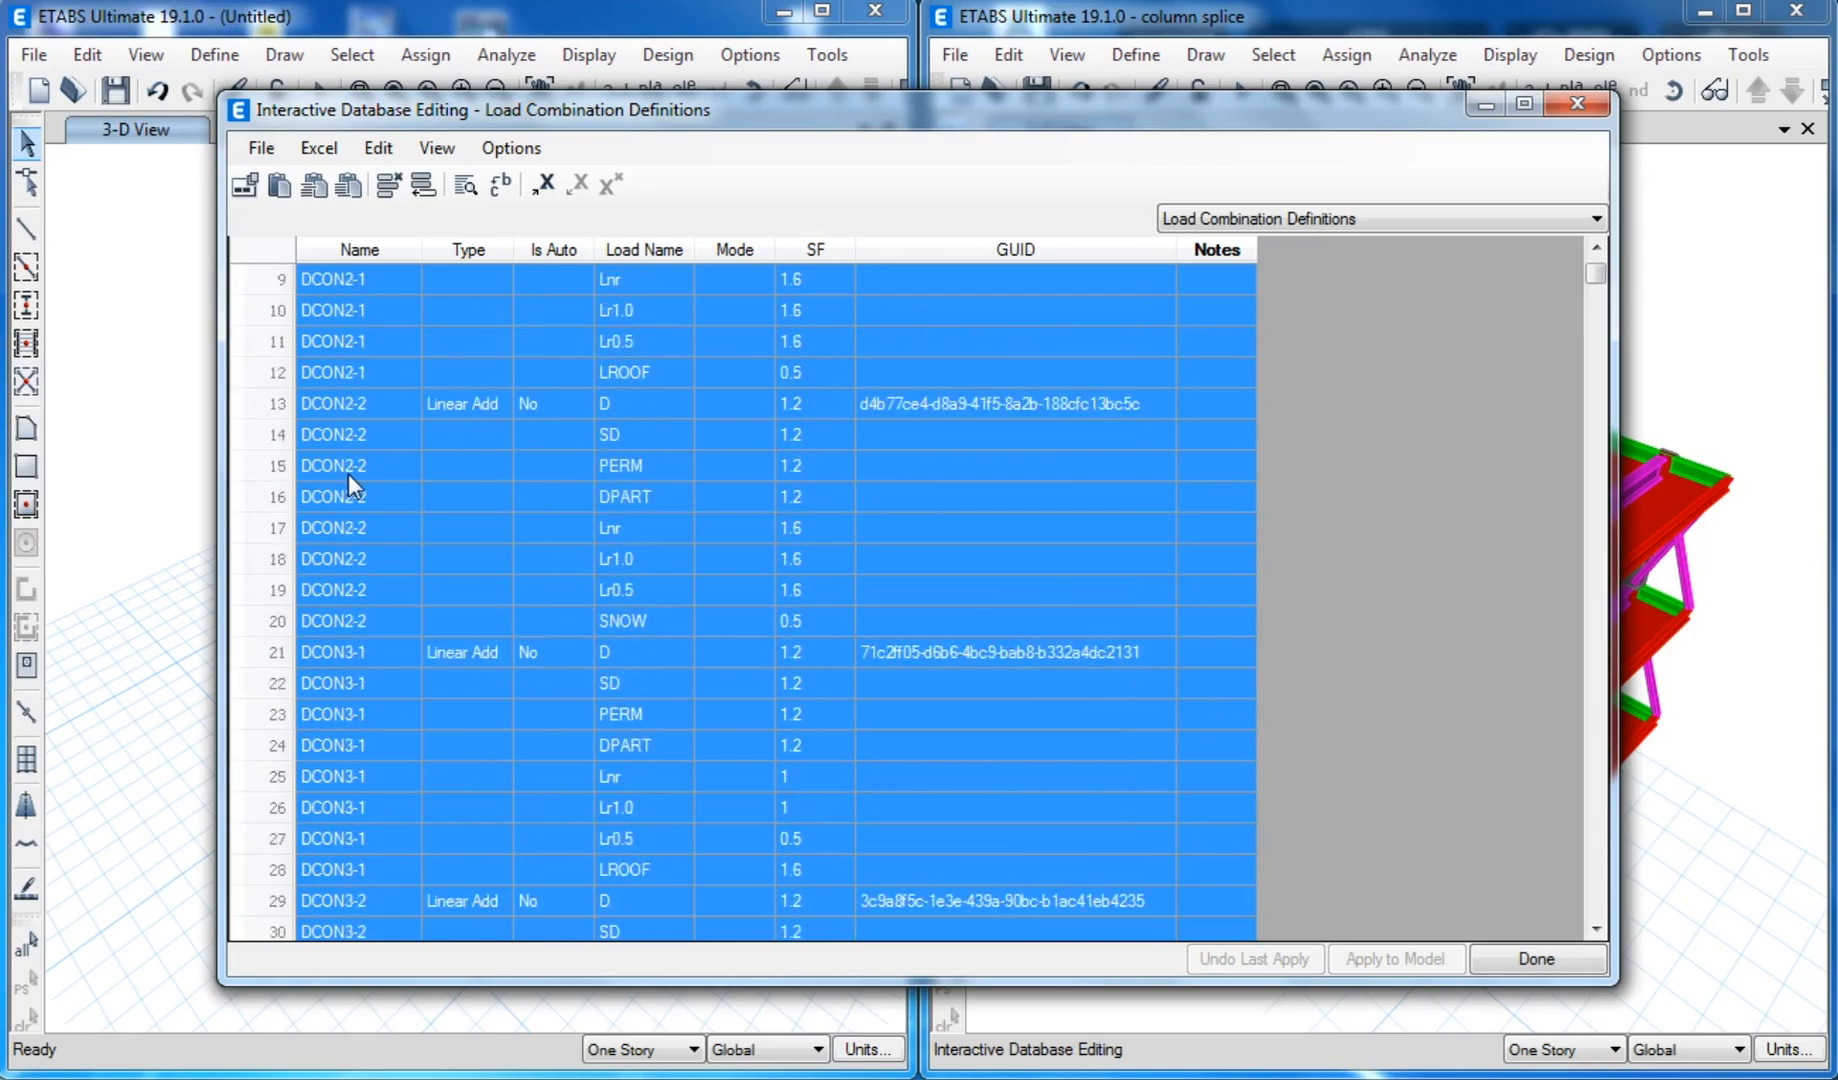
right_click(493, 465)
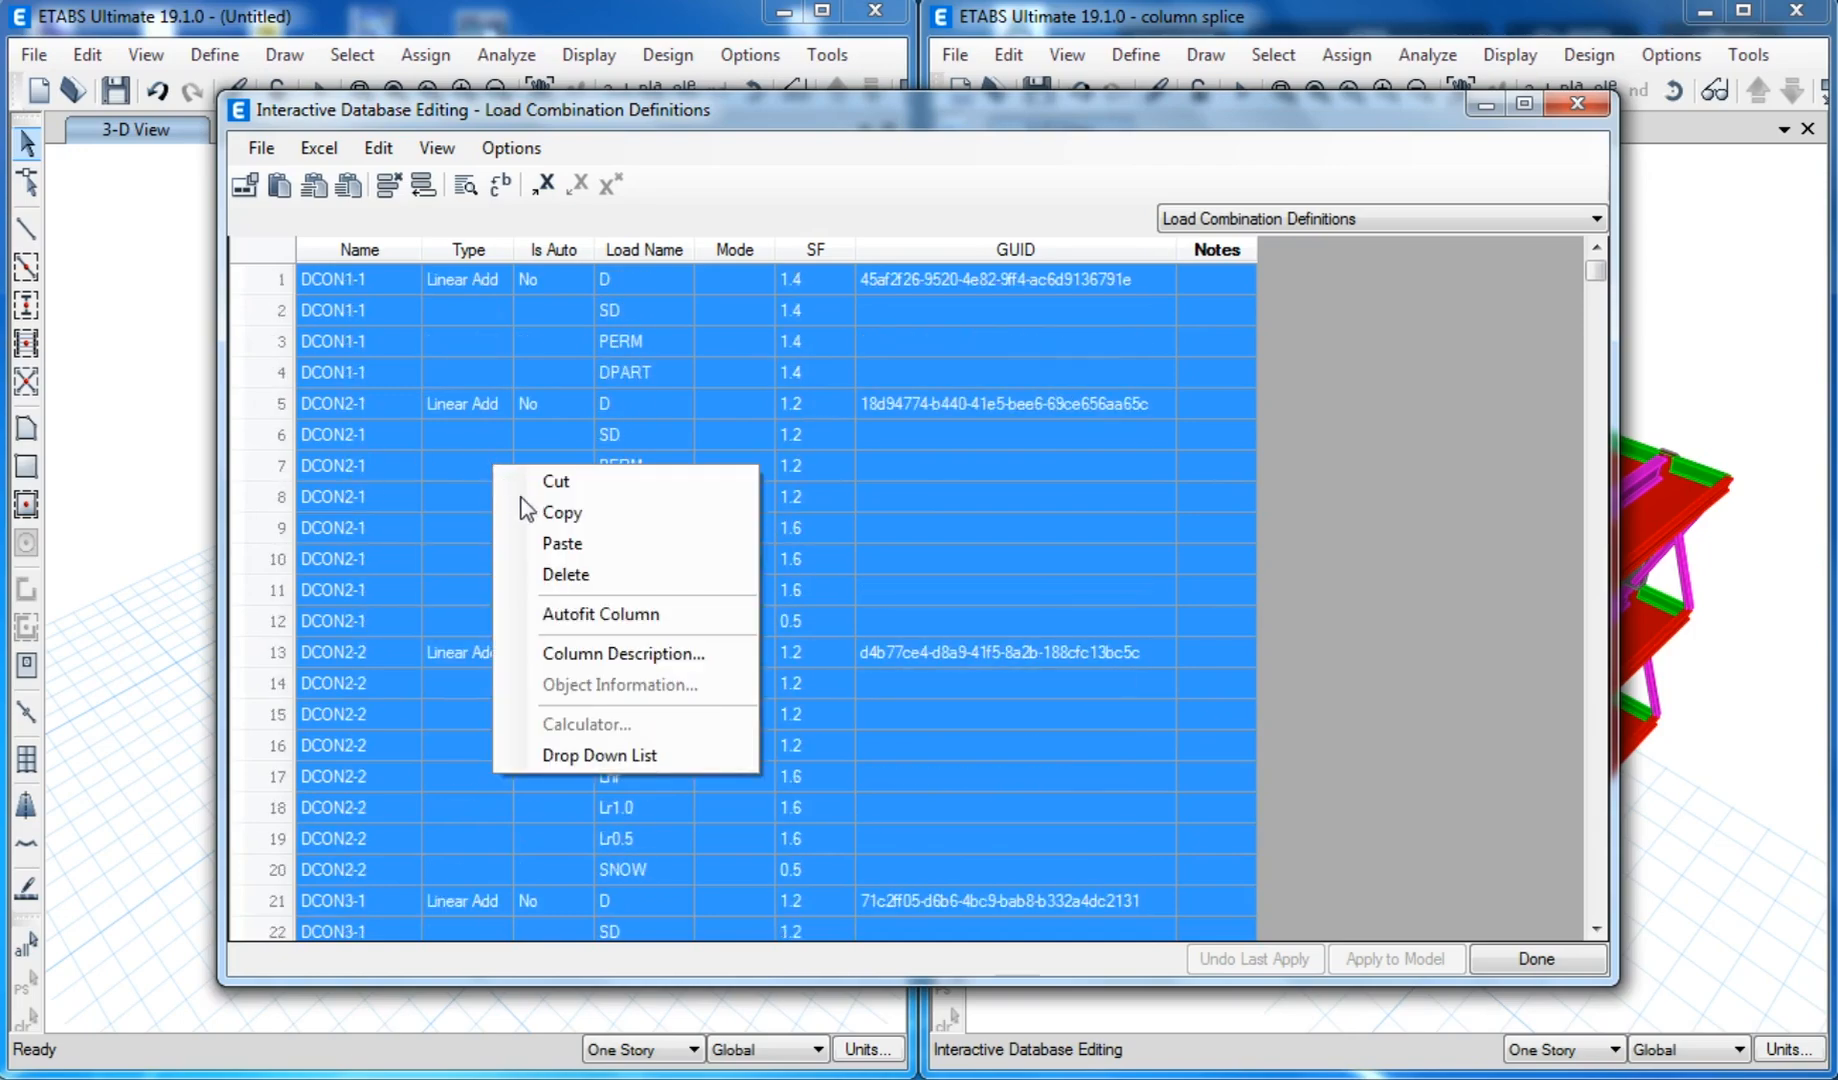
left_click(562, 513)
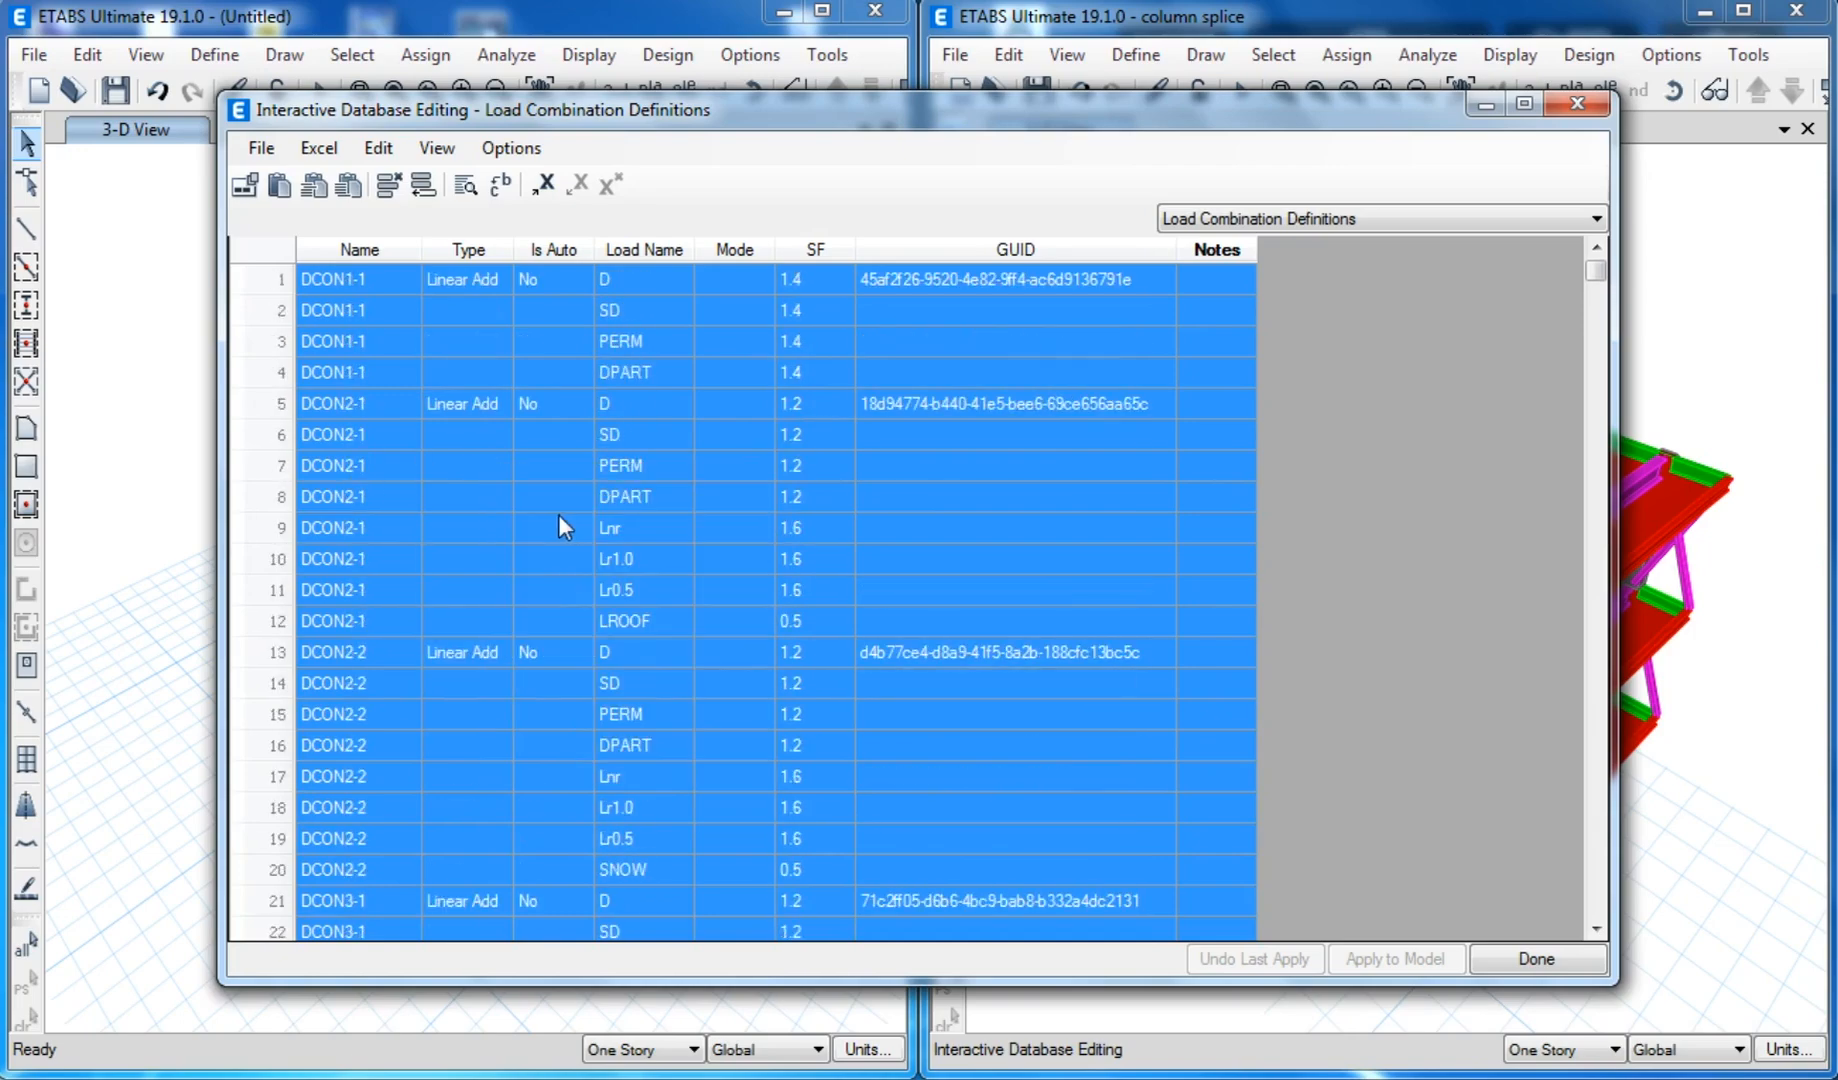
left_click(1537, 959)
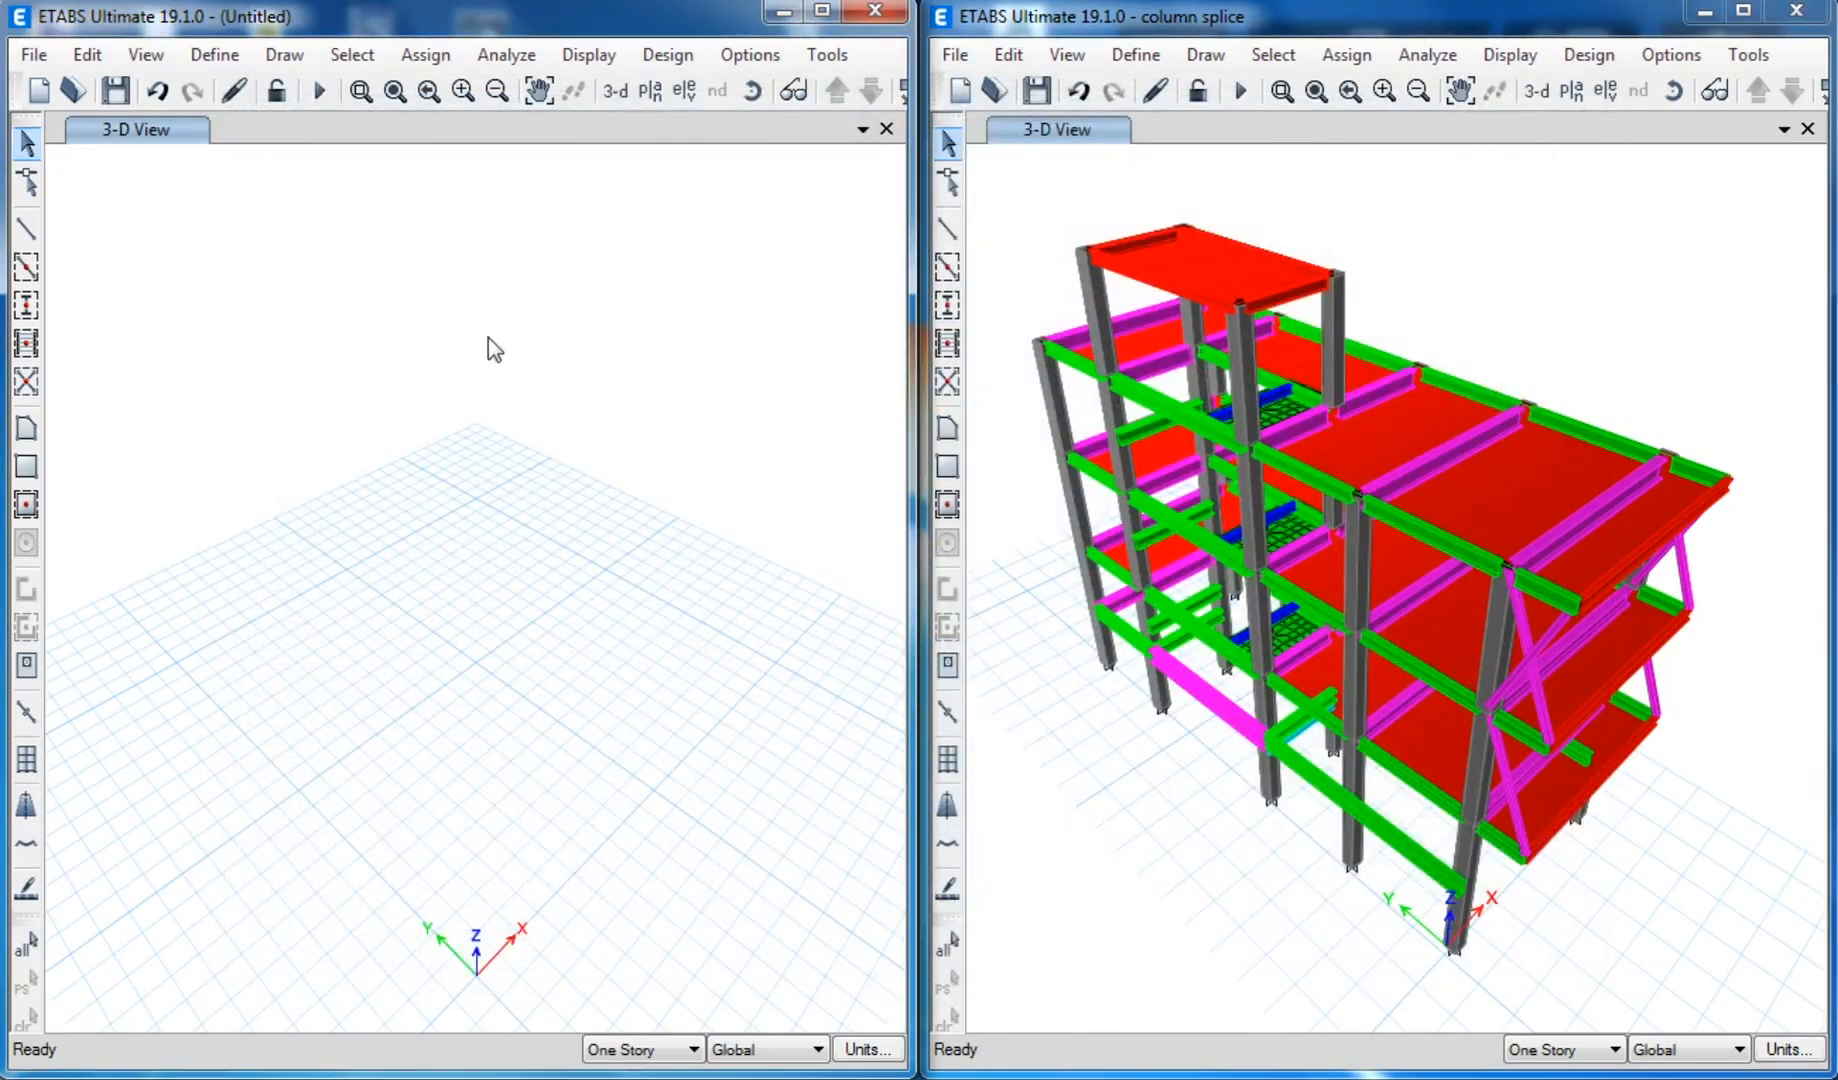
Step: Check the untitled model's interactive database for a load combination table under Load Case Definitions, and leave without choosing any table
left_click(88, 55)
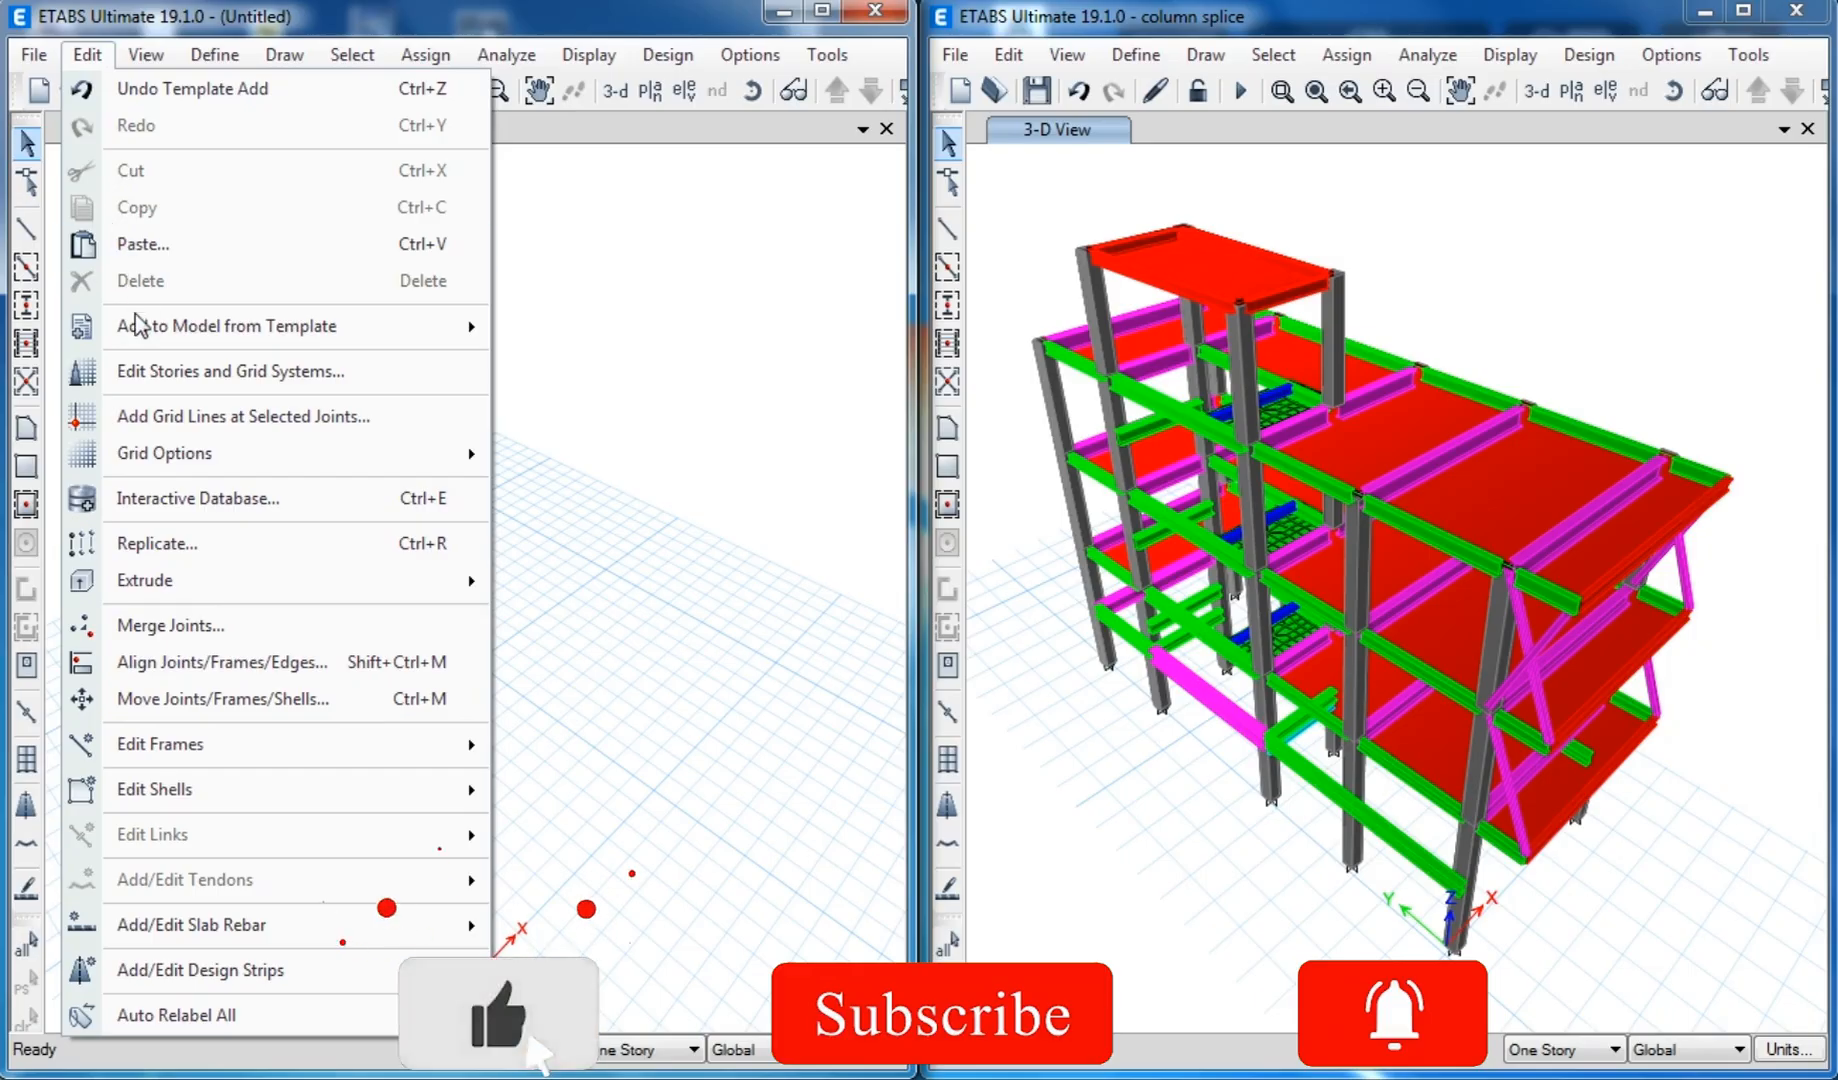
left_click(145, 492)
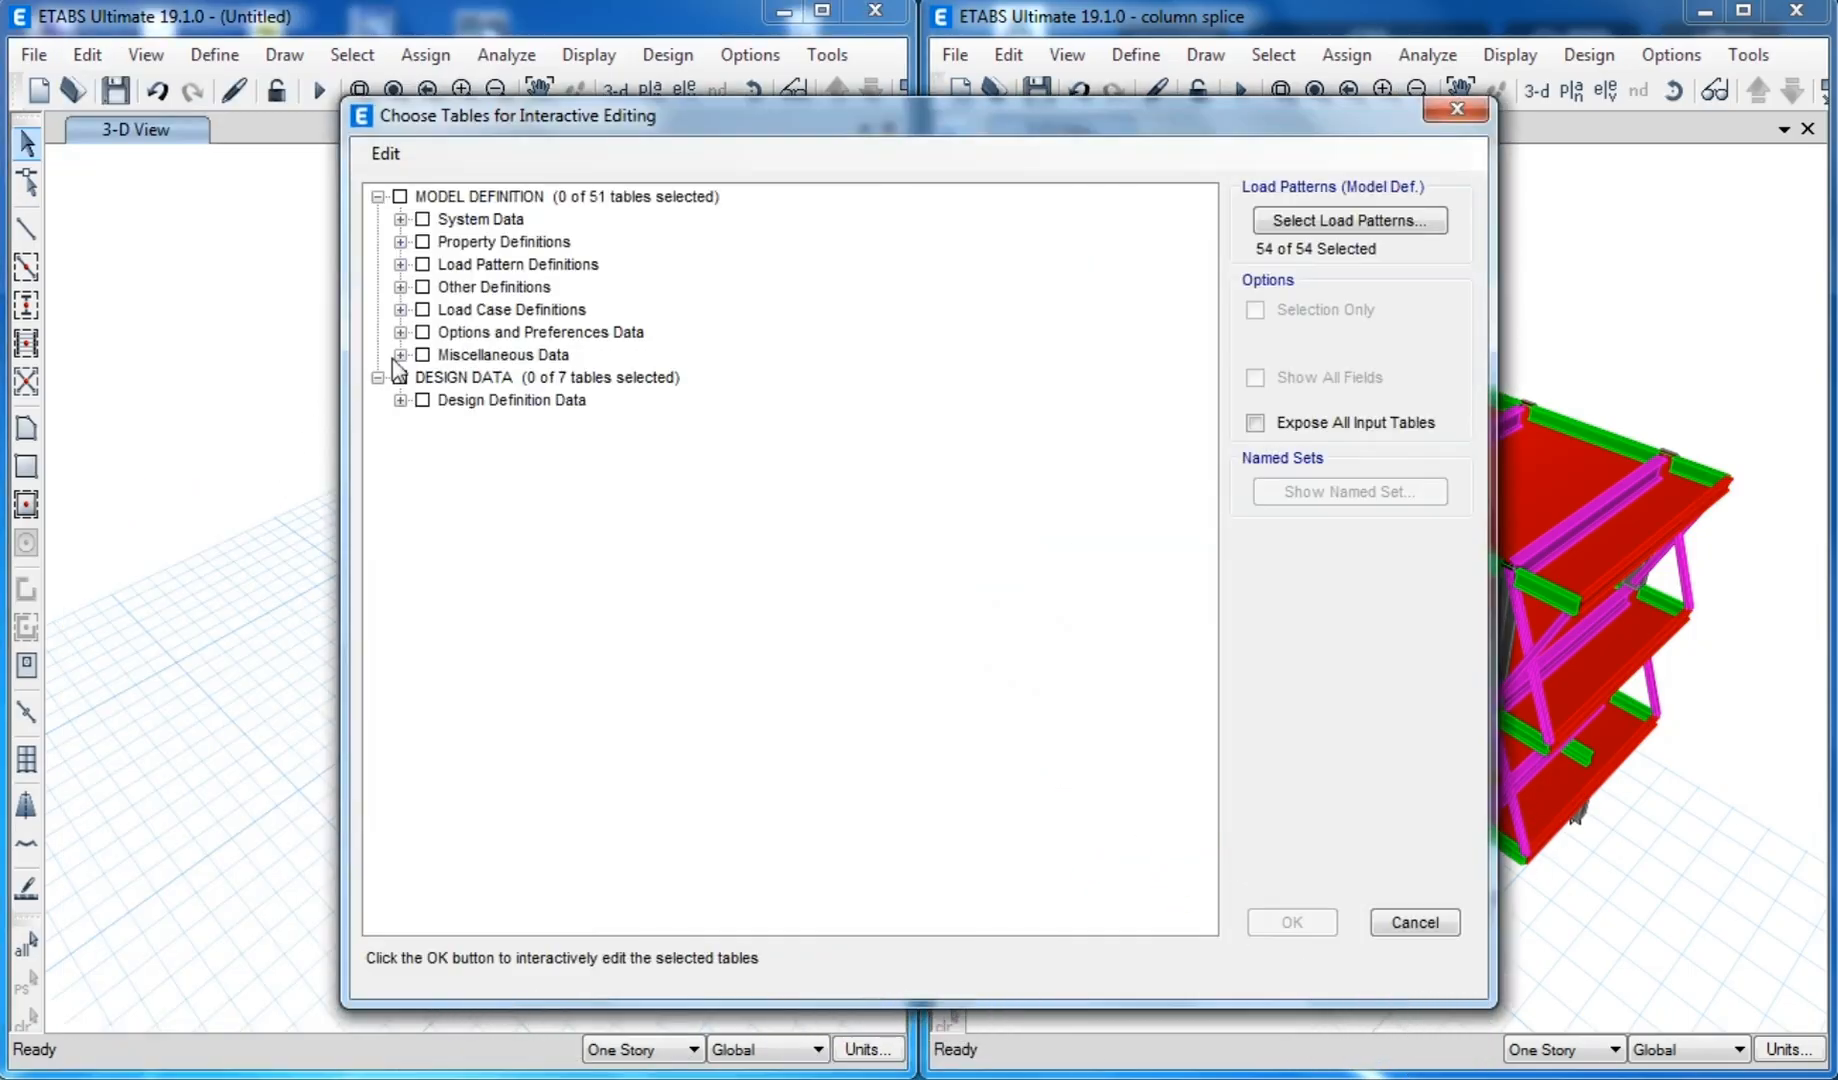
left_click(398, 310)
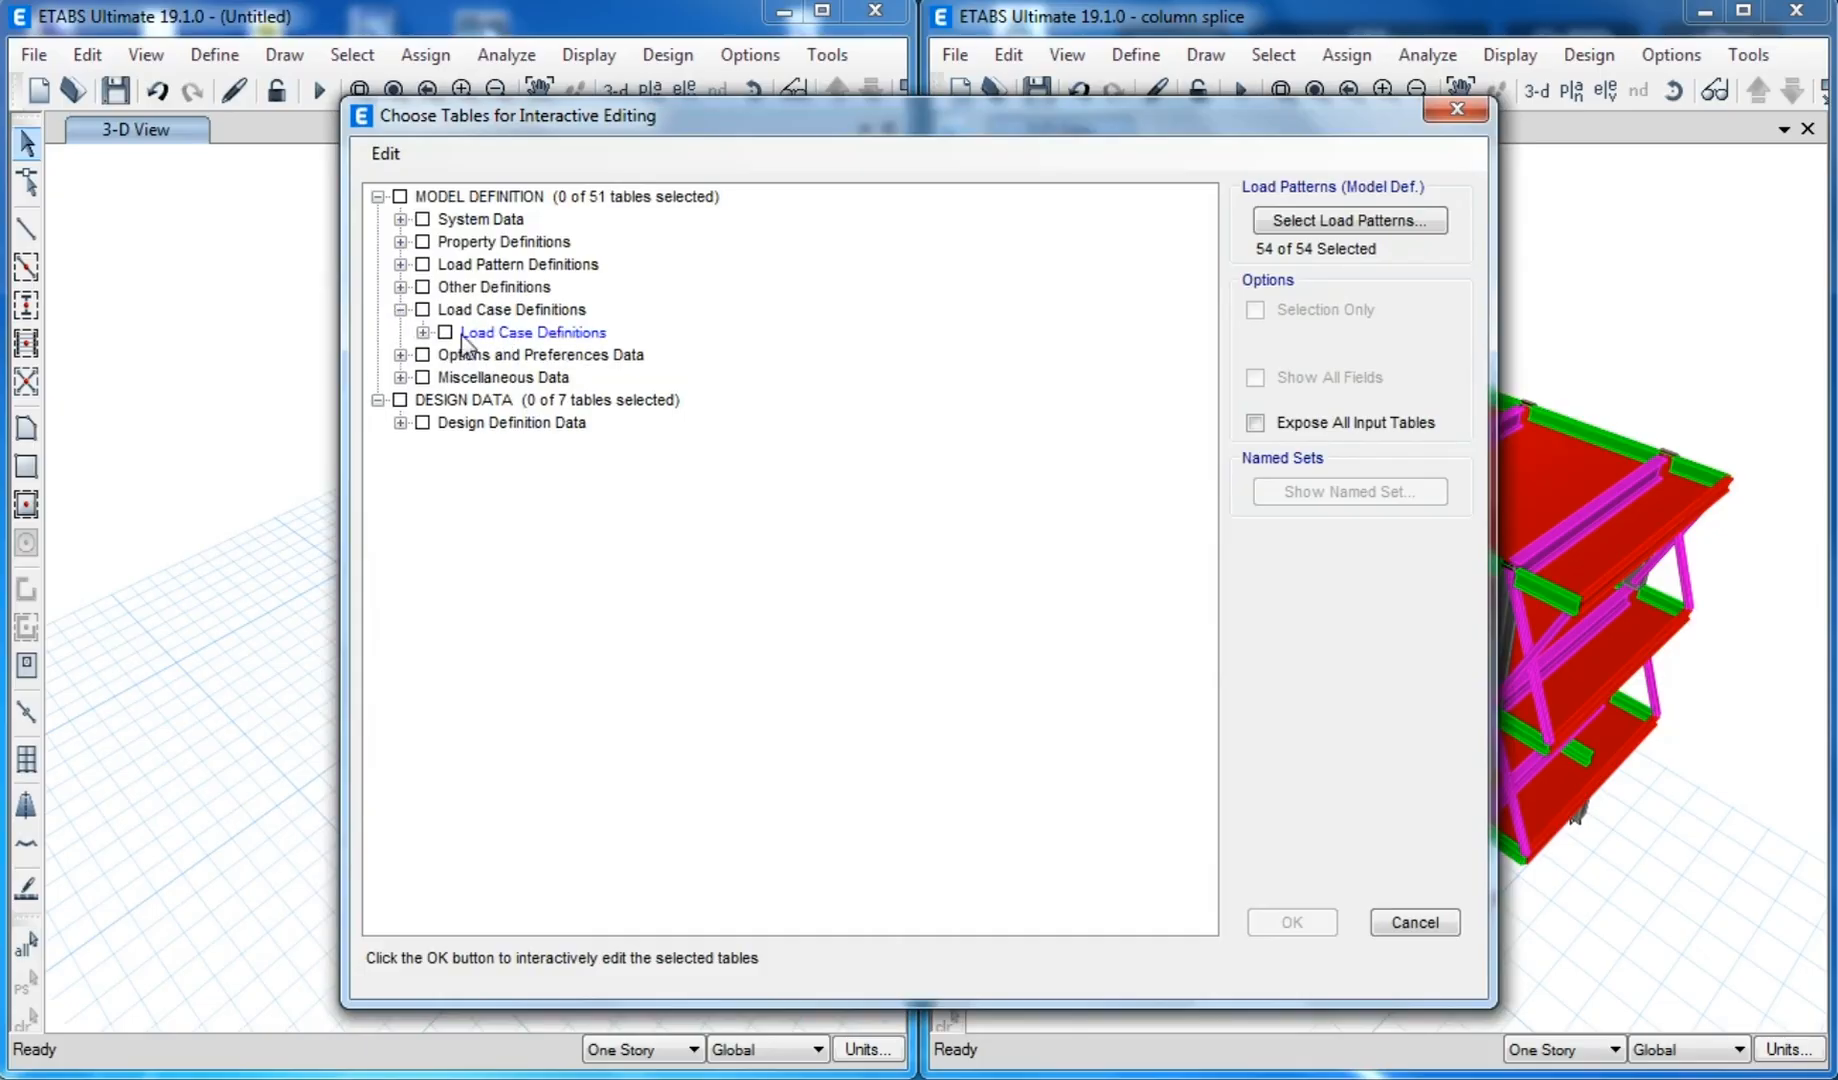
left_click(422, 333)
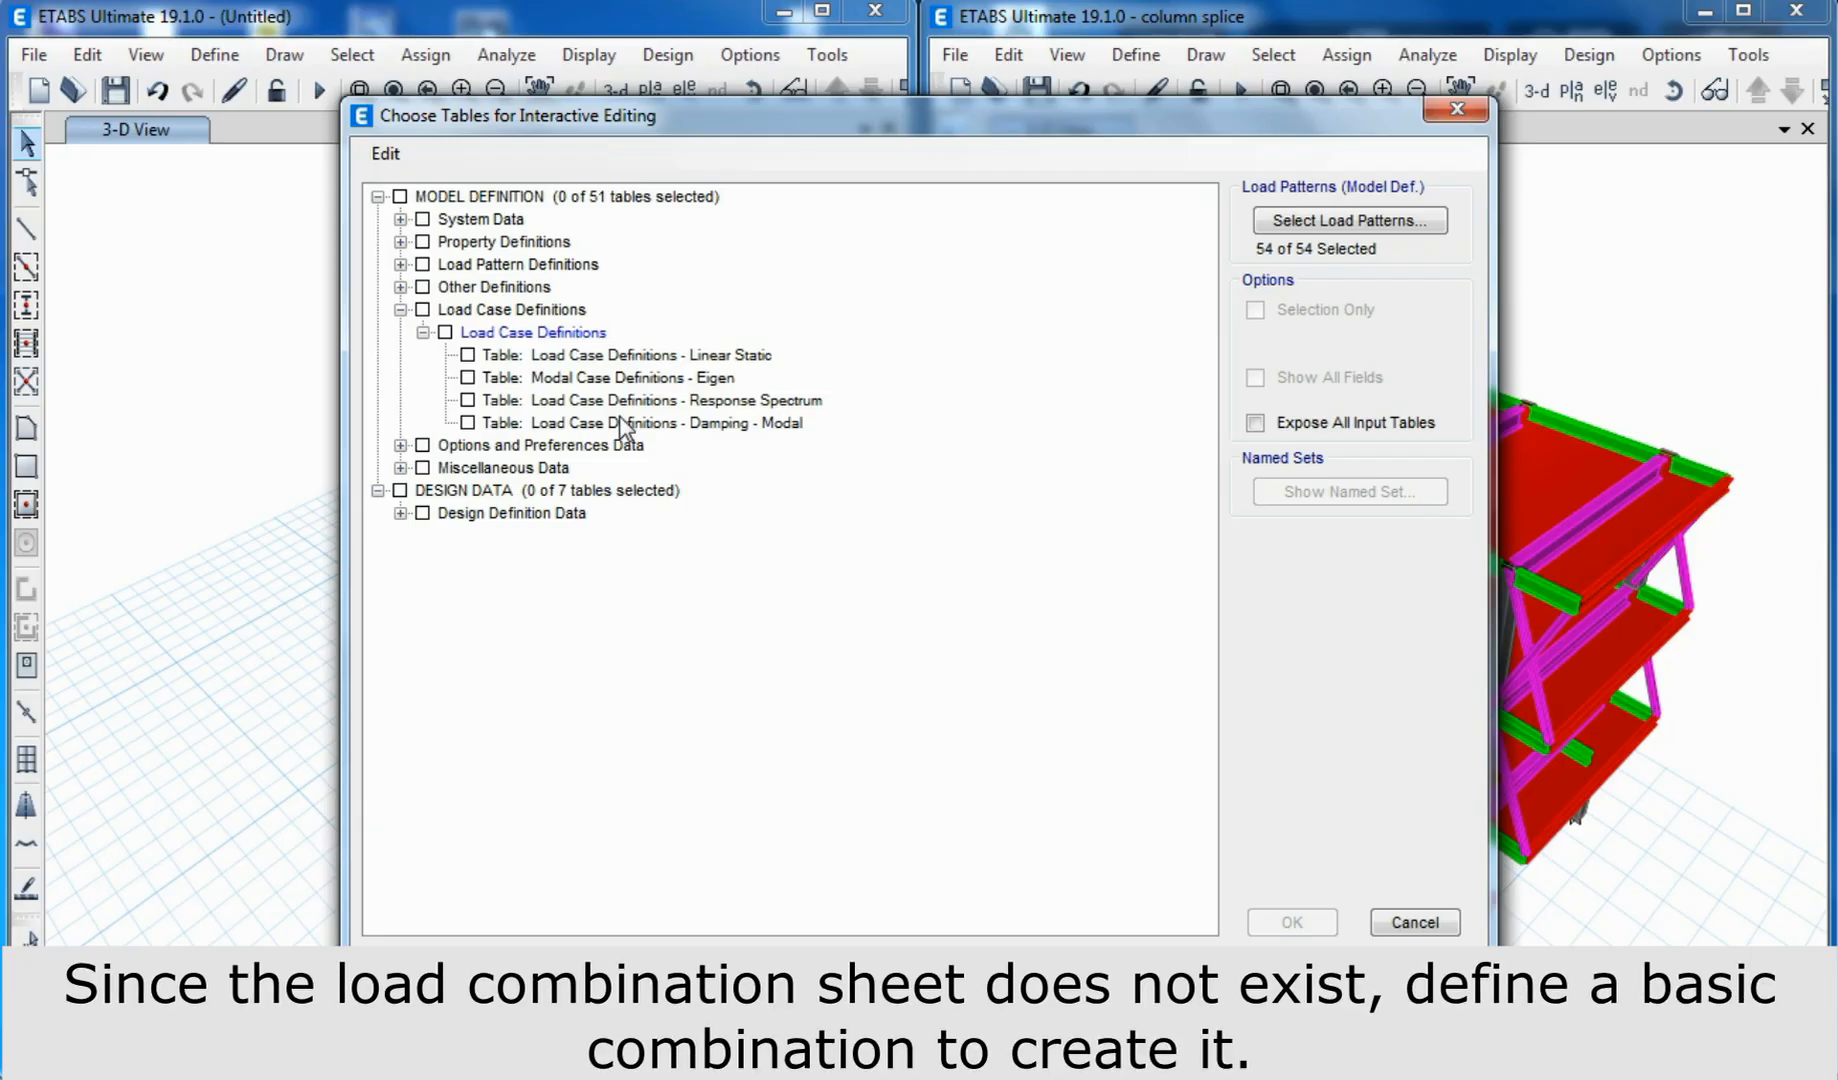
left_click(1416, 923)
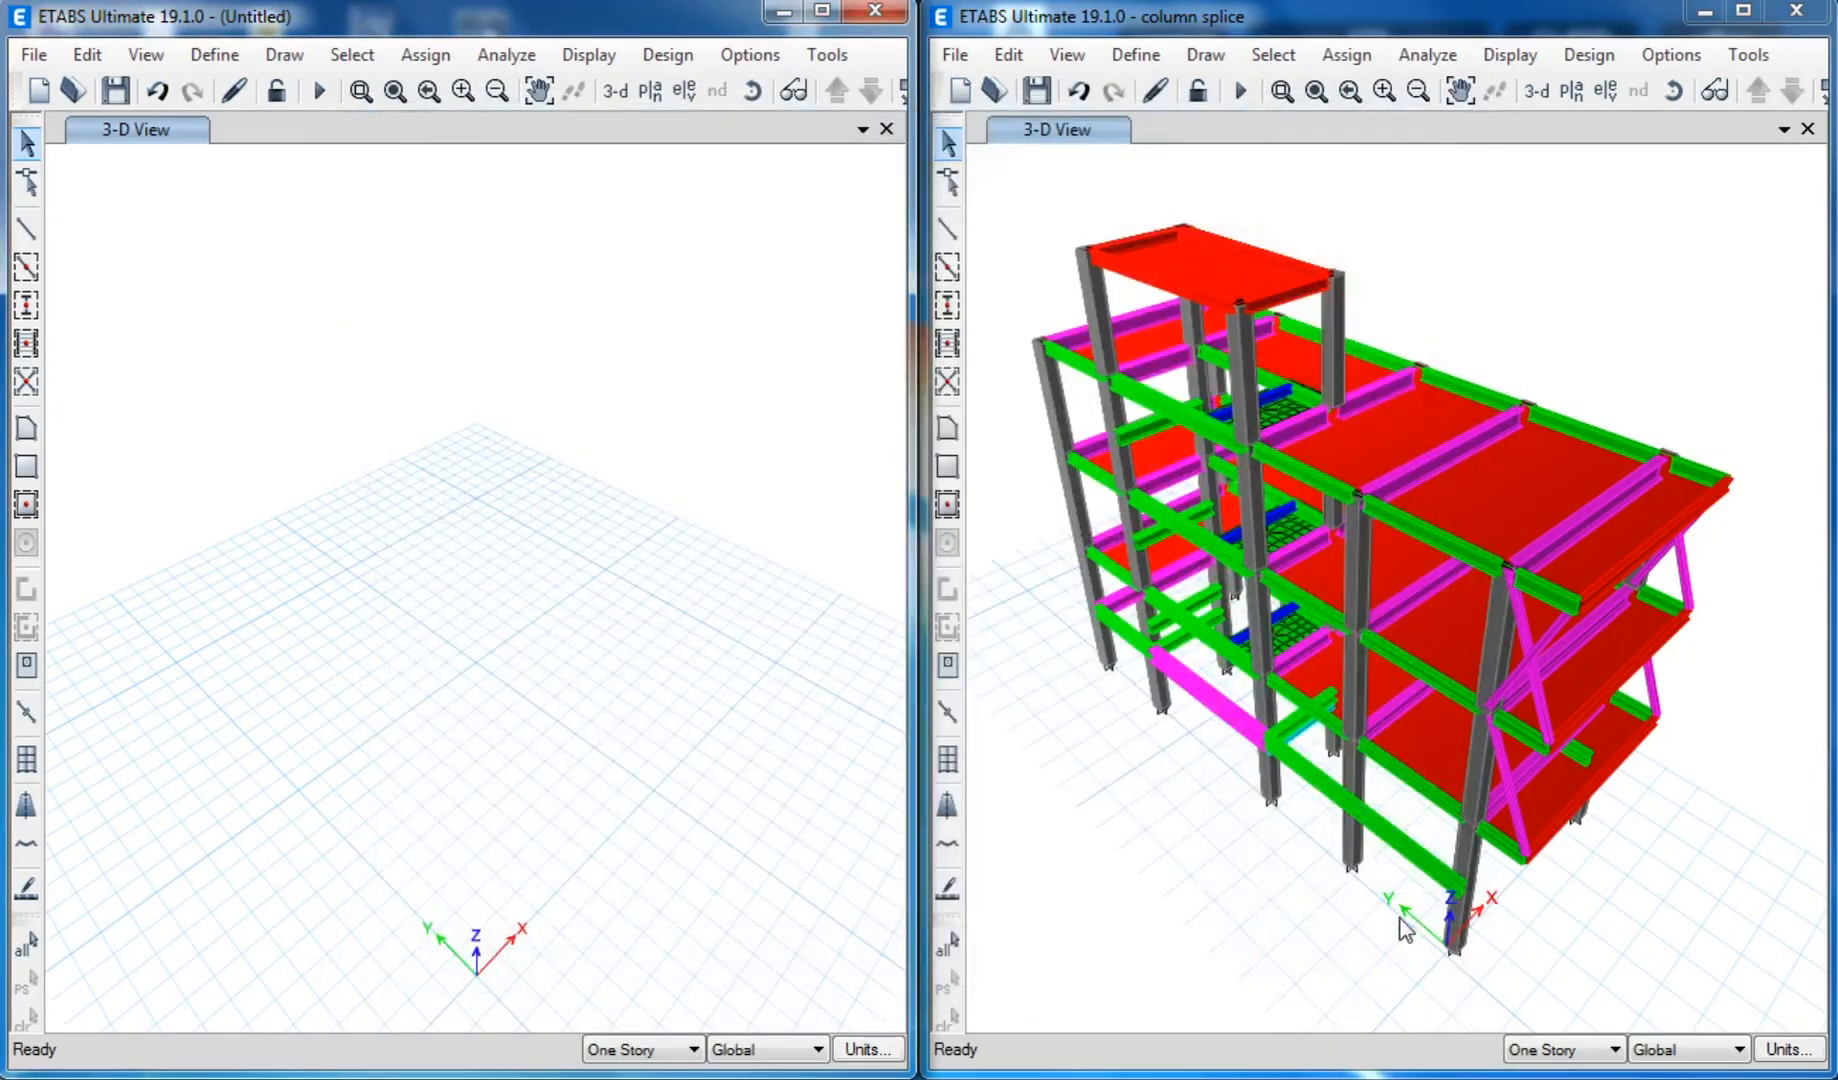
Step: Create a Linear Add load combination named MrEngineero in the untitled model, combining D and SD with scale factor 1 each
left_click(224, 58)
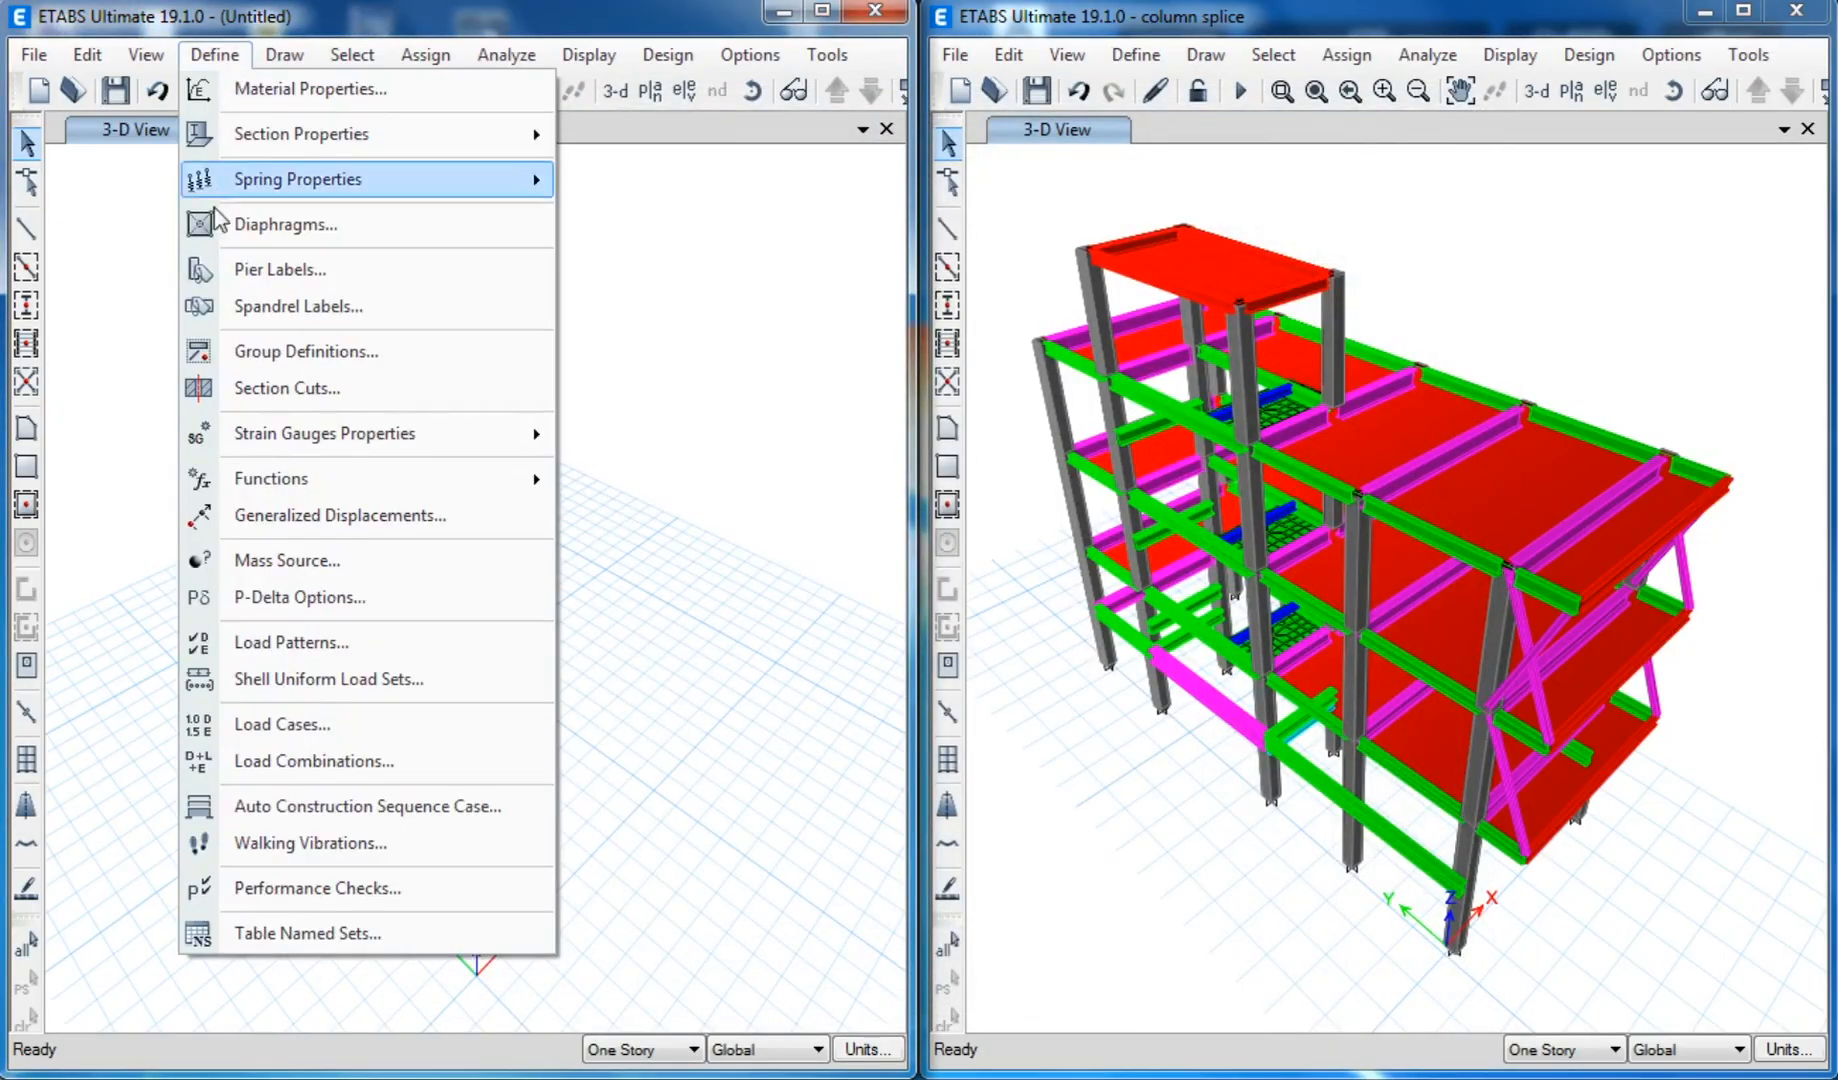
left_click(290, 761)
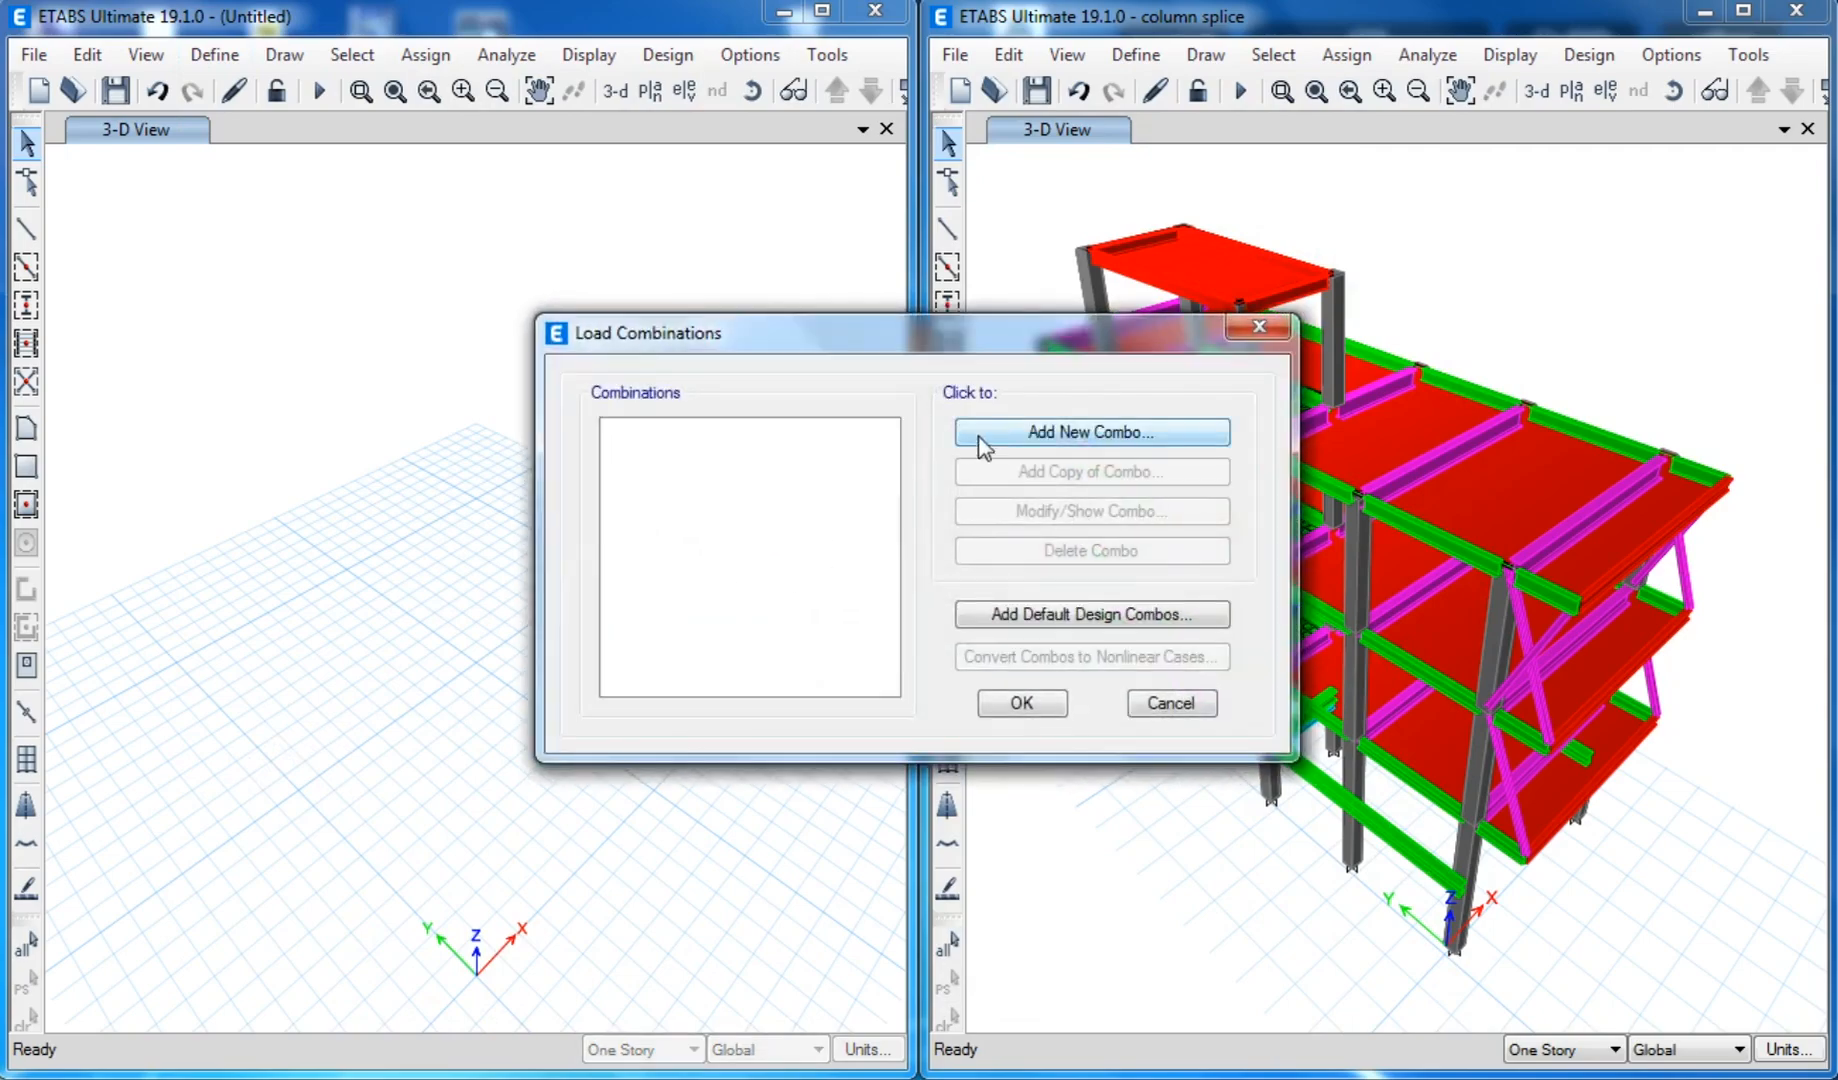
left_click(962, 434)
left_click_drag(943, 328, 628, 330)
type("MrEngineero")
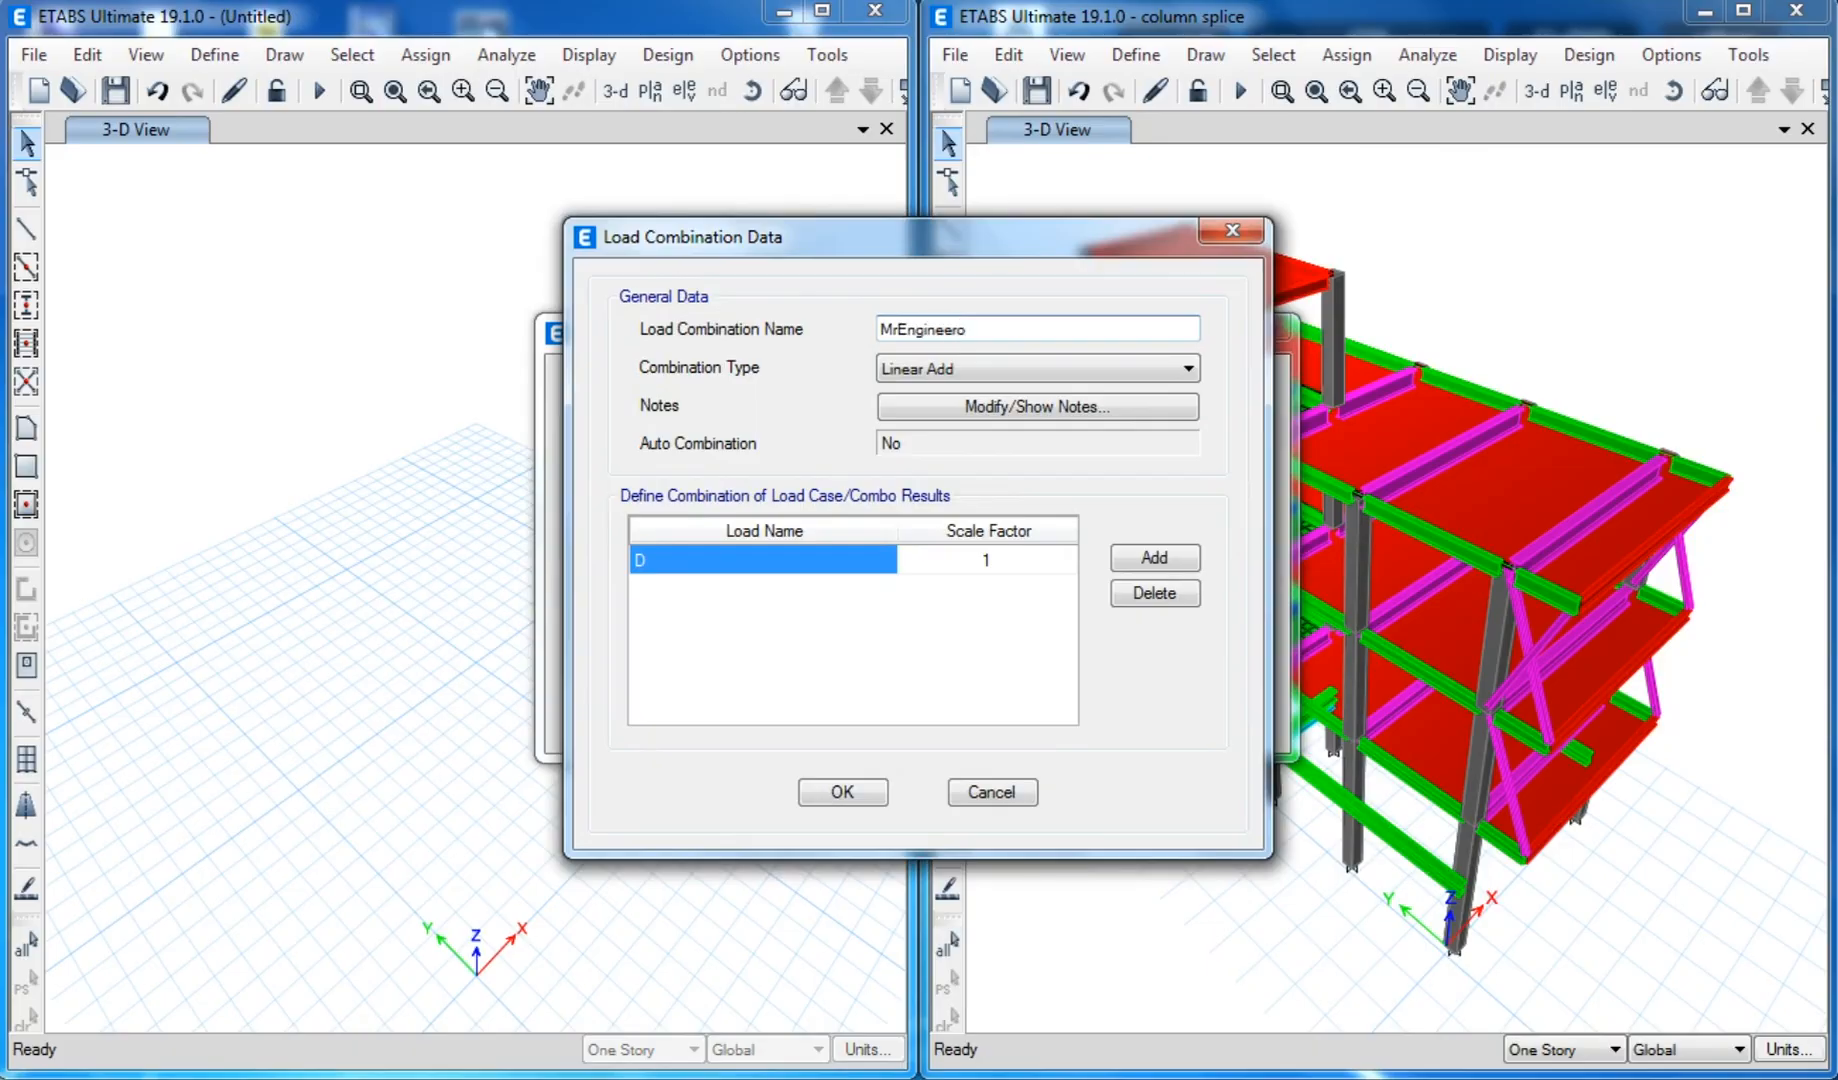
left_click(1154, 557)
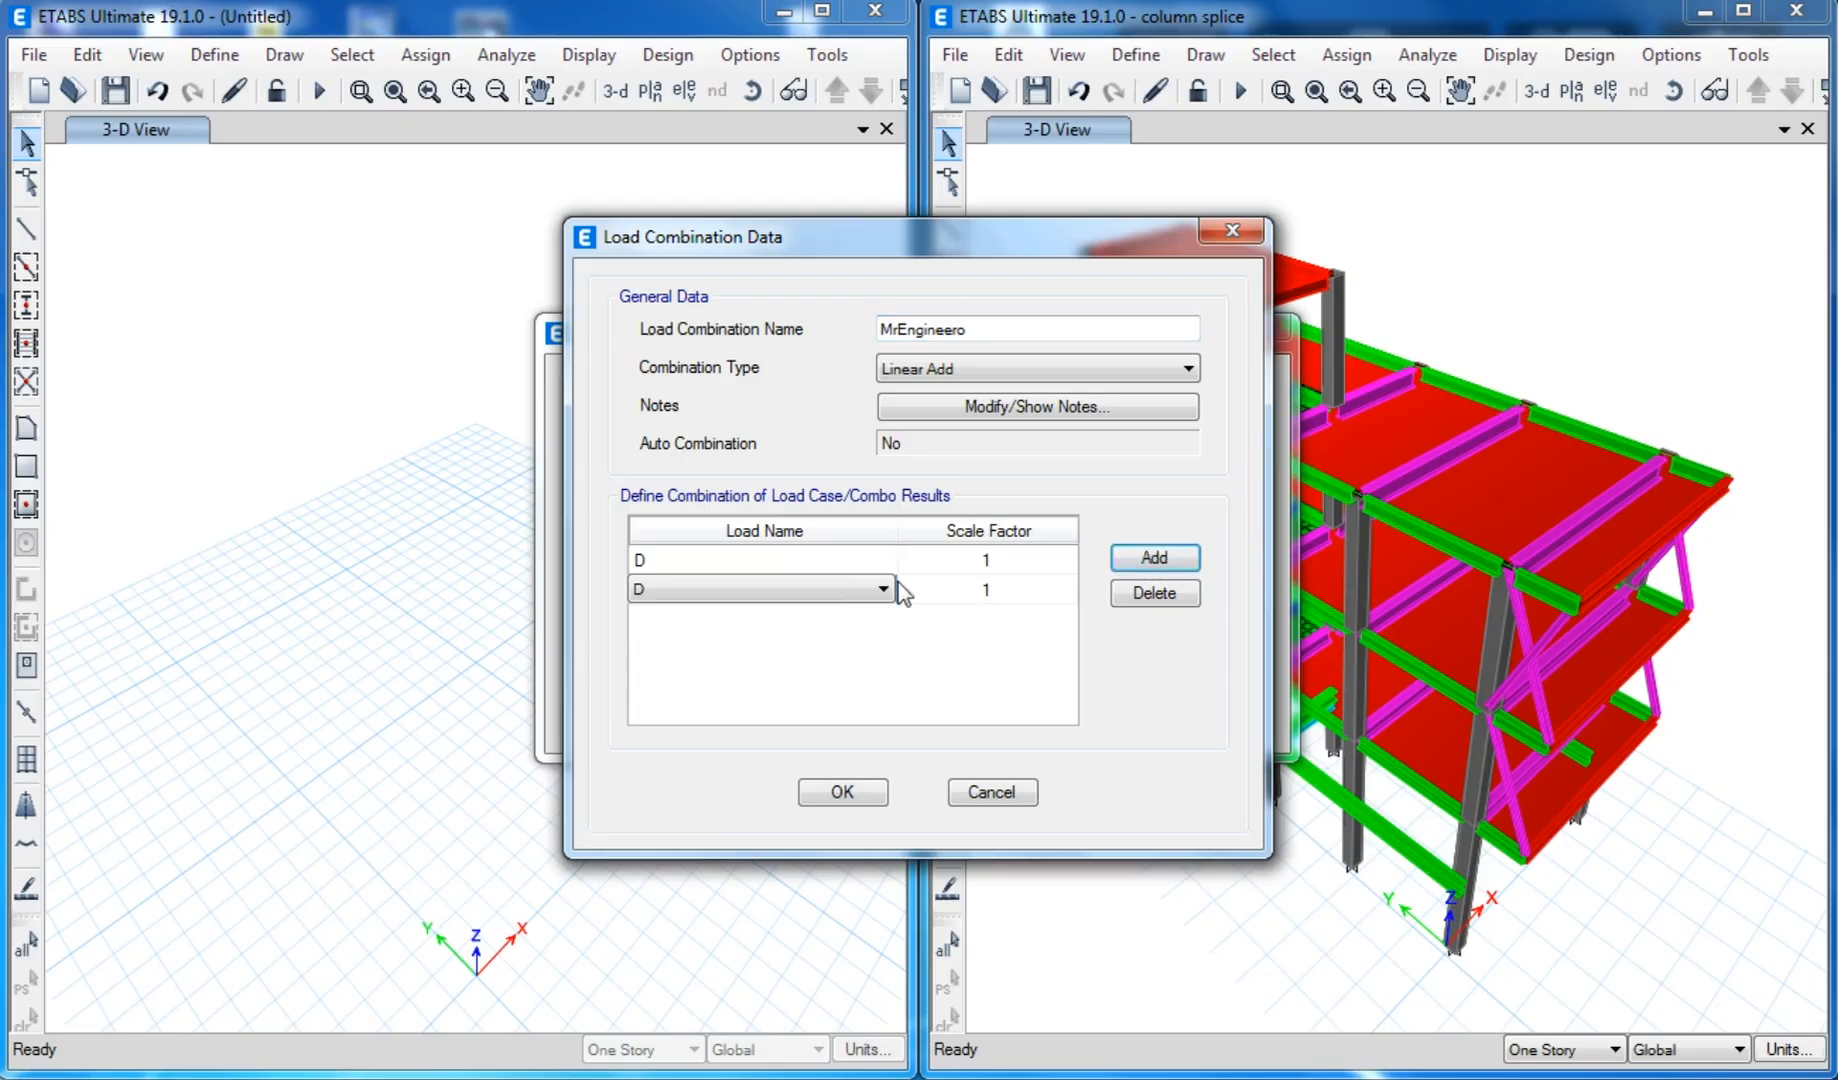
left_click(884, 590)
left_click(660, 69)
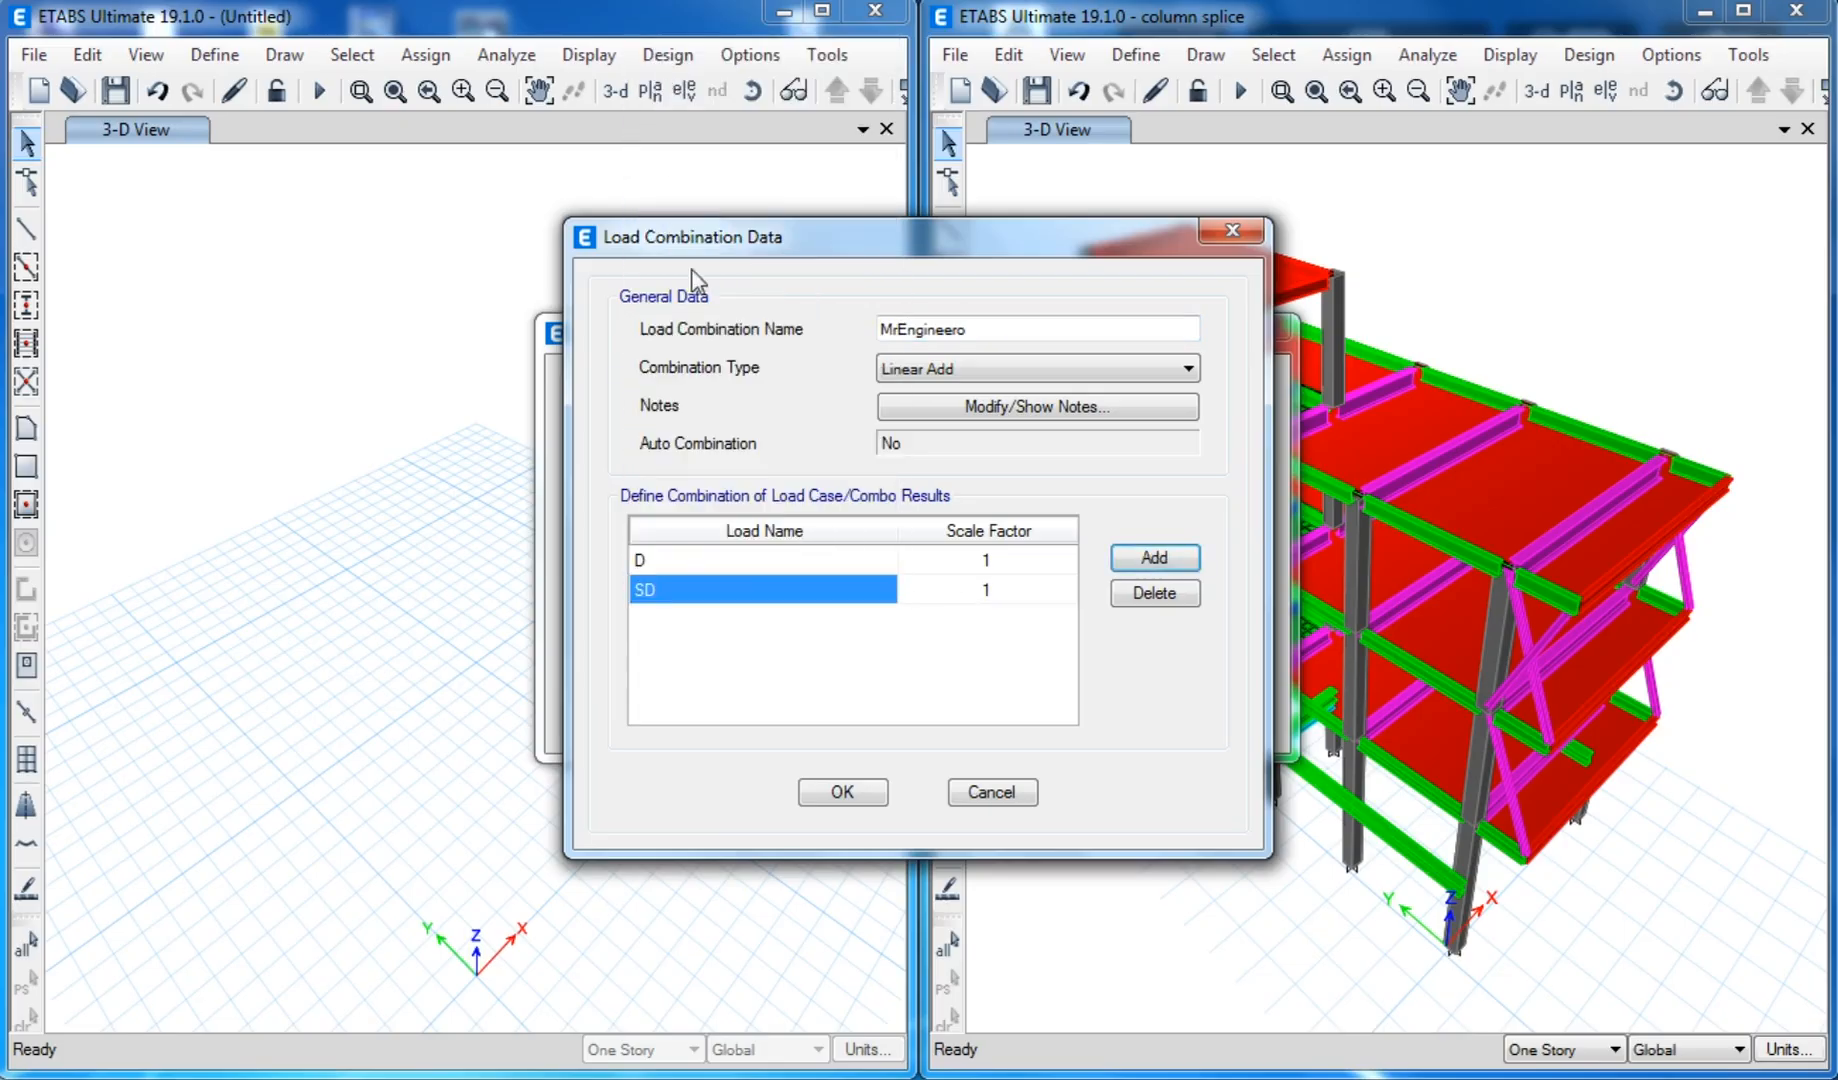
left_click(841, 792)
left_click(1025, 705)
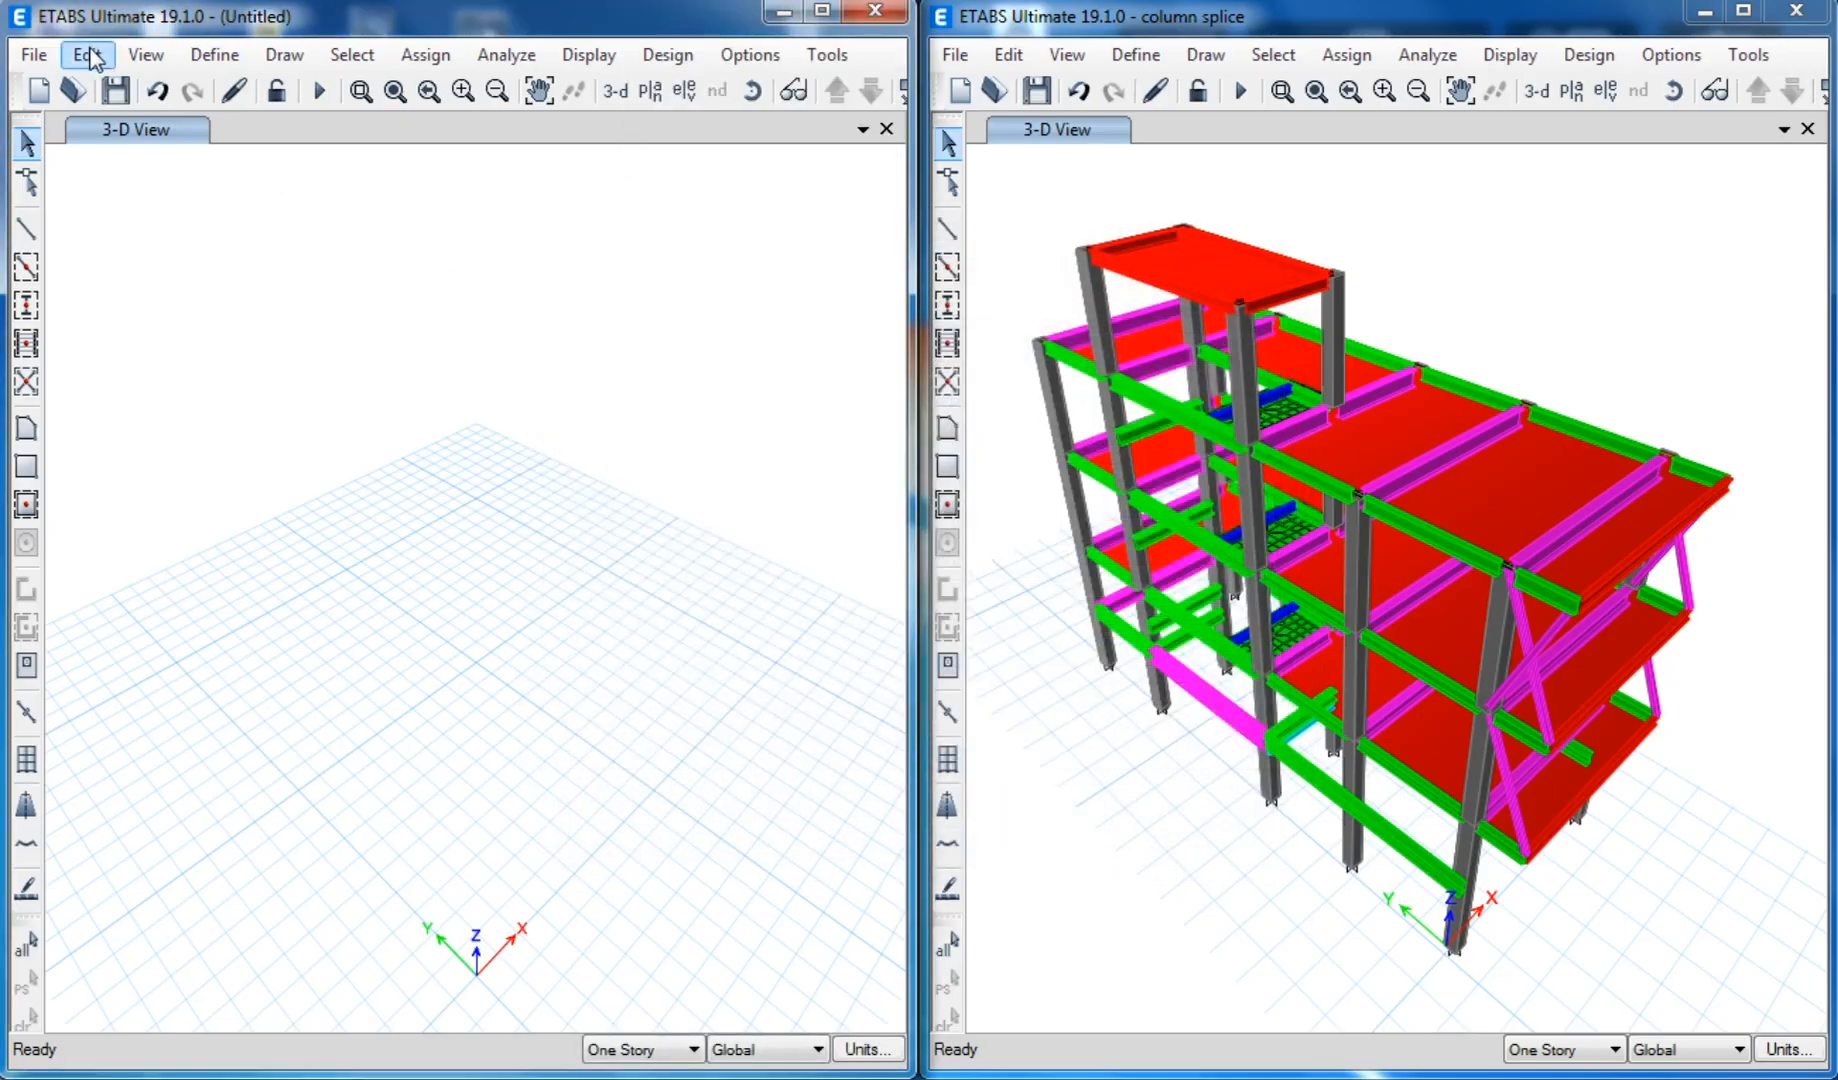
Step: Open the untitled model's Load Combination Definitions table for interactive database editing
left_click(88, 54)
left_click(304, 499)
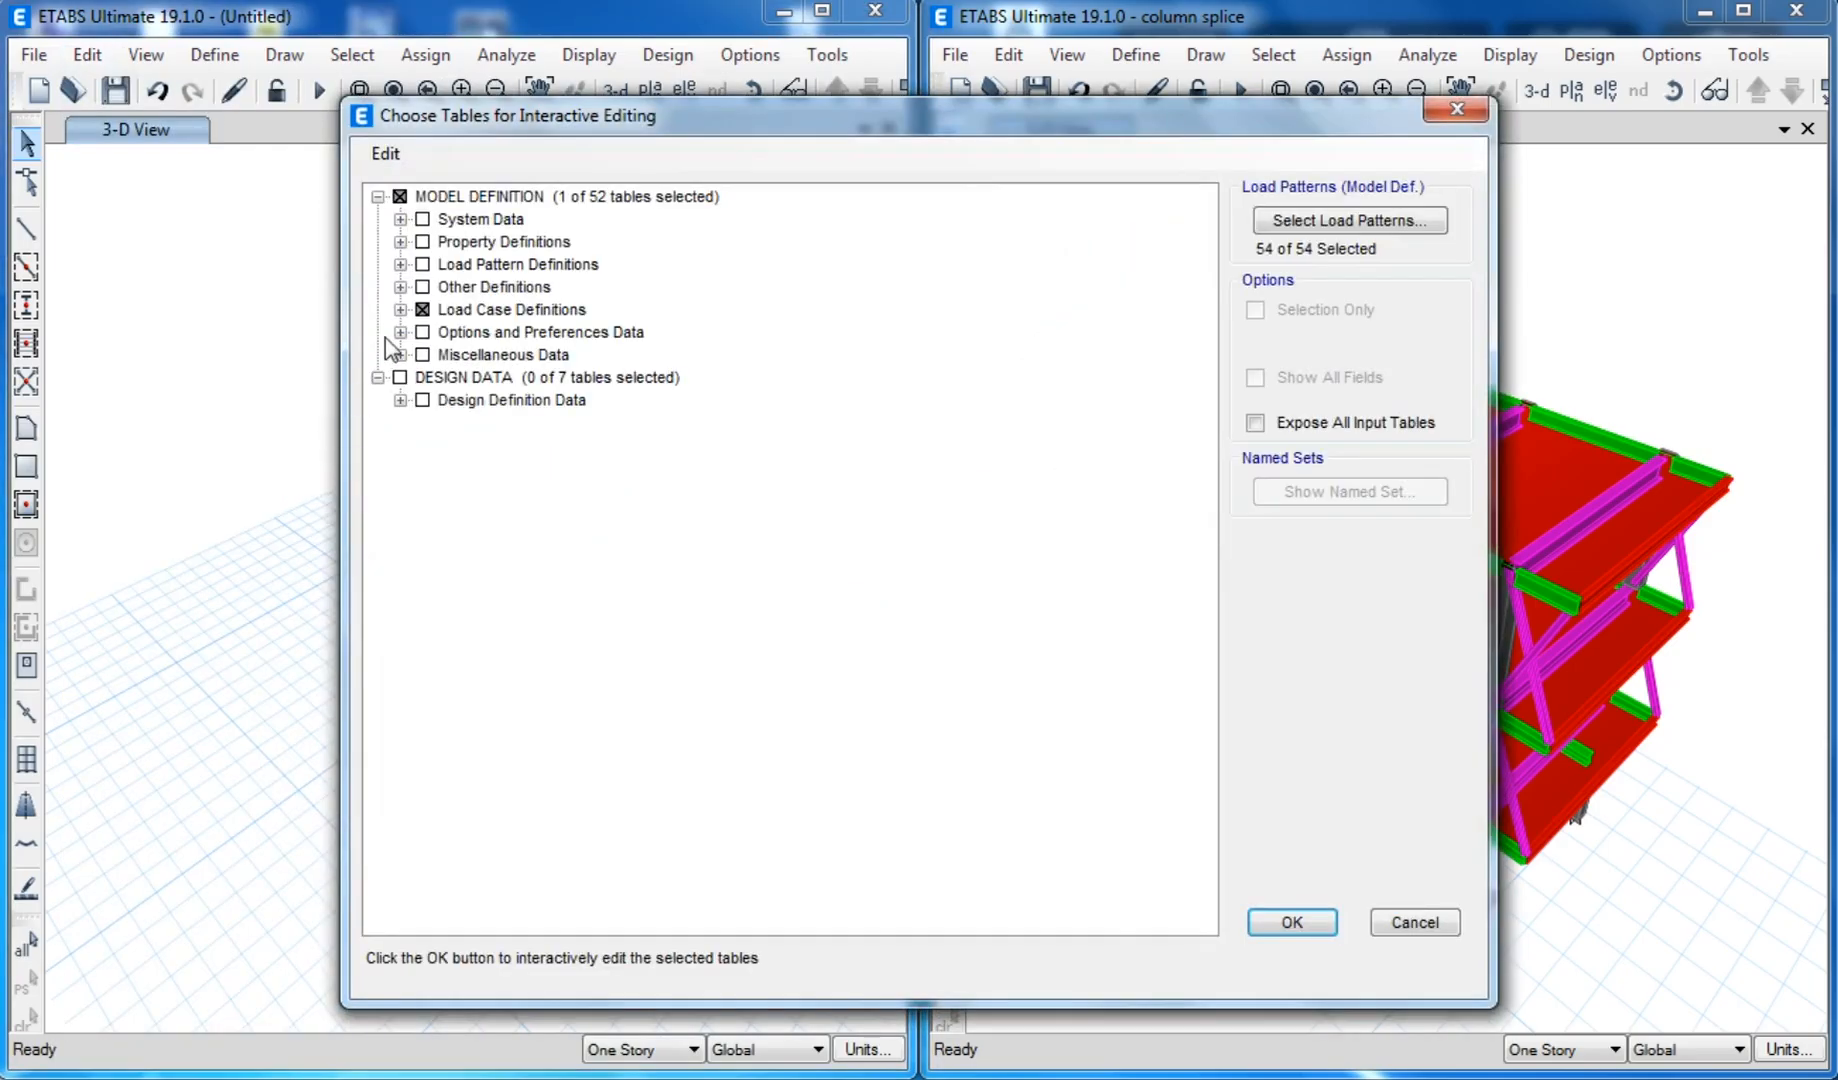
left_click(400, 309)
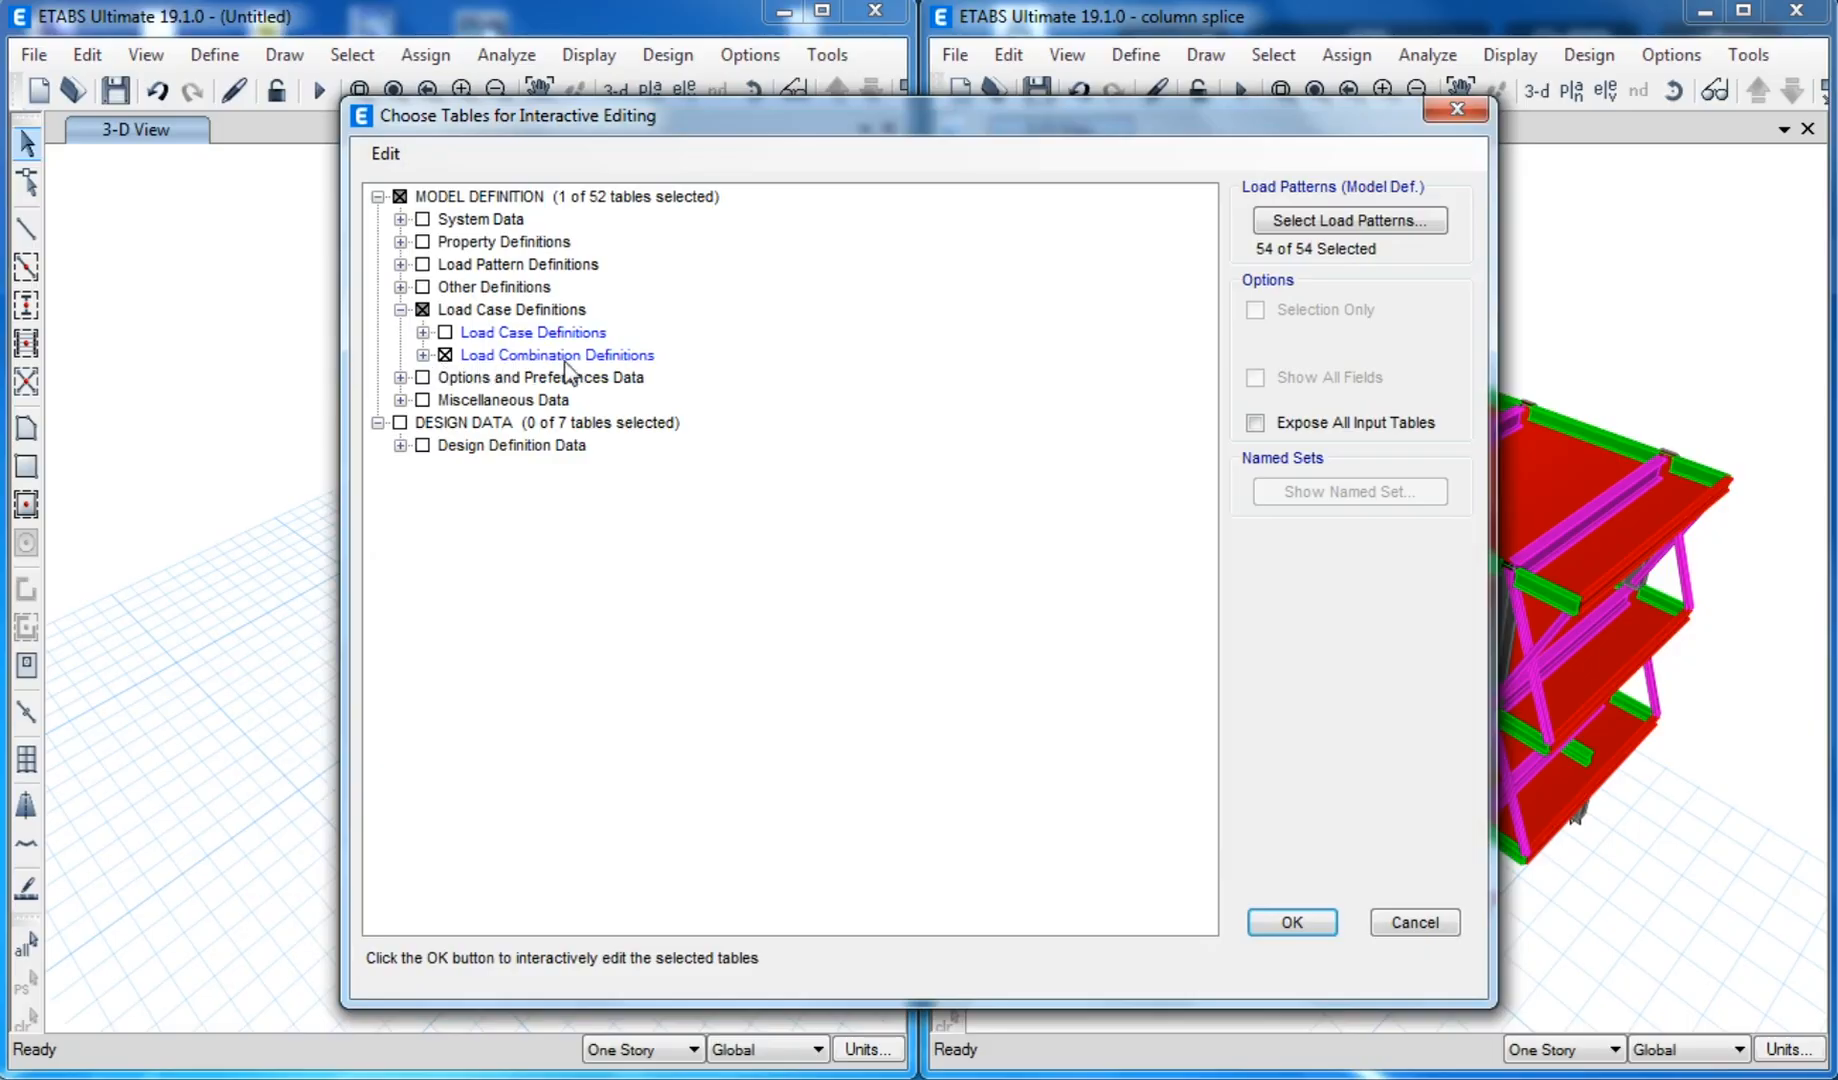
left_click(1288, 922)
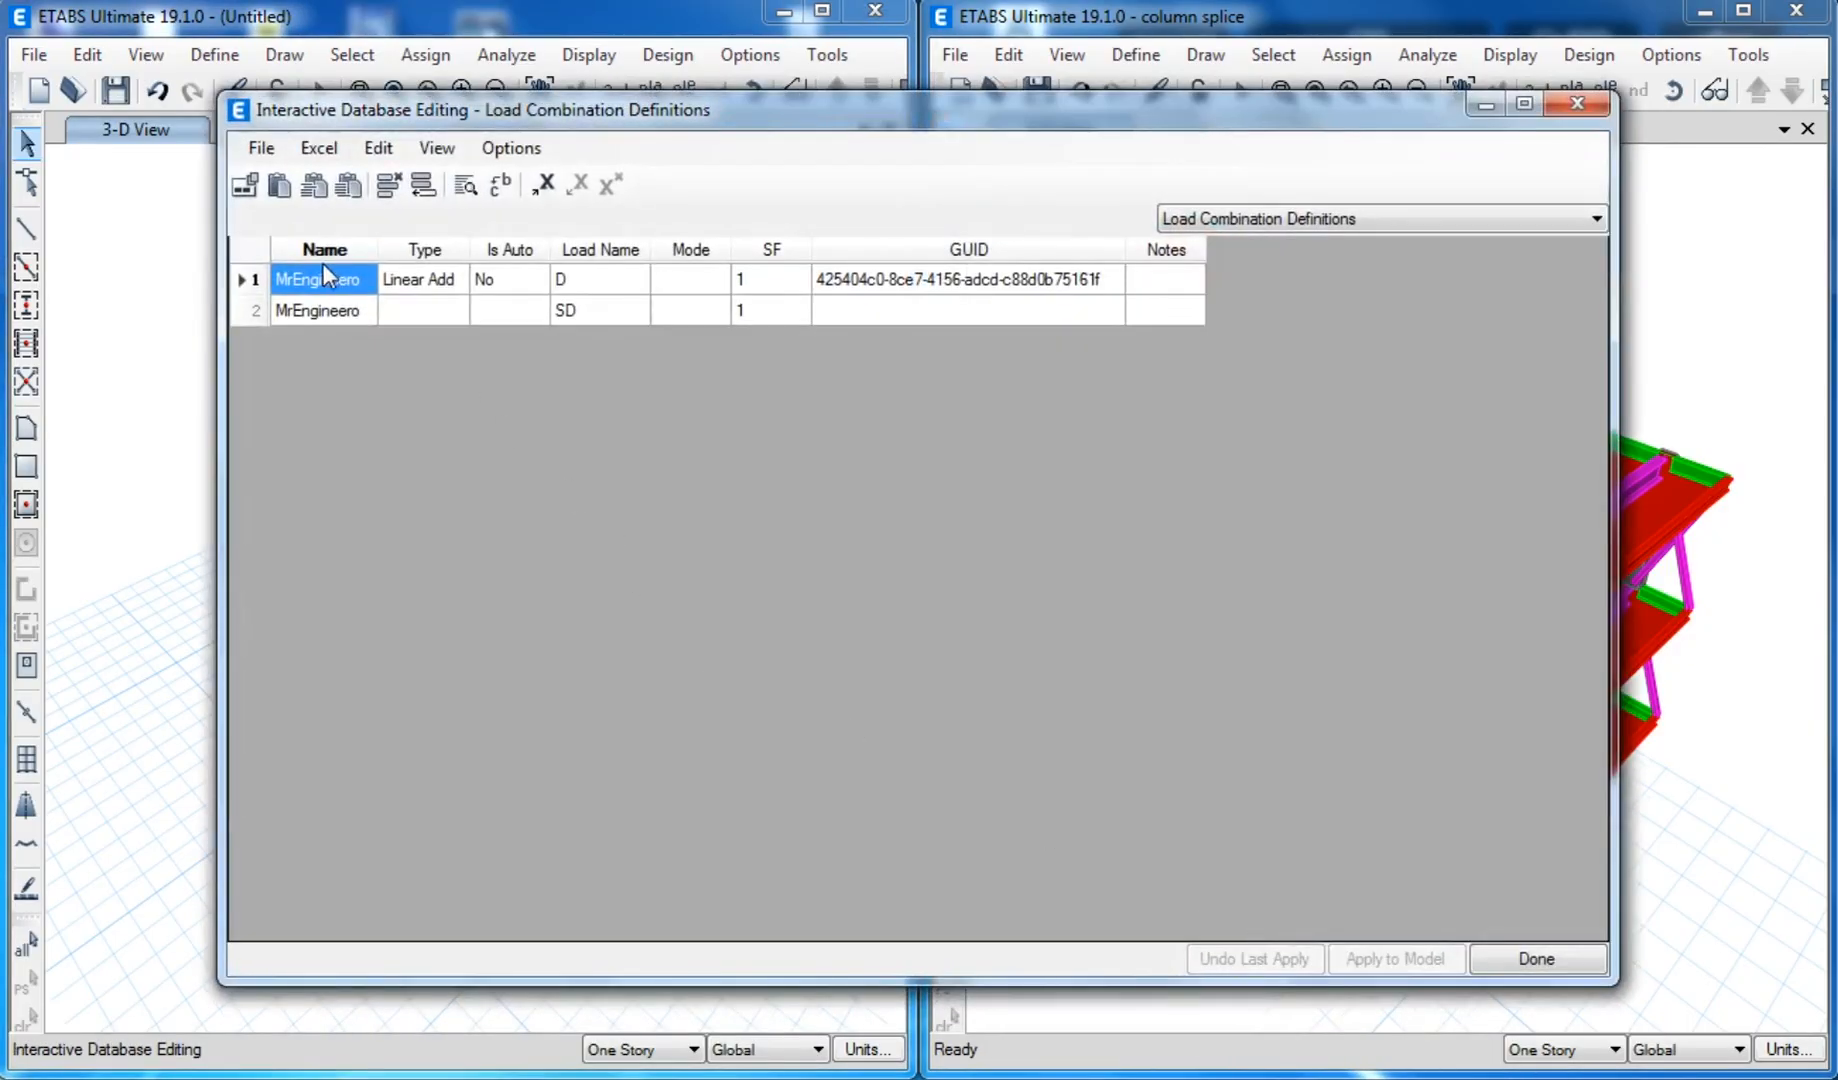
Step: Replace the two MrEngineero rows with the copied DCON load combinations and apply the table to the model
left_click_drag(322, 270, 1145, 308)
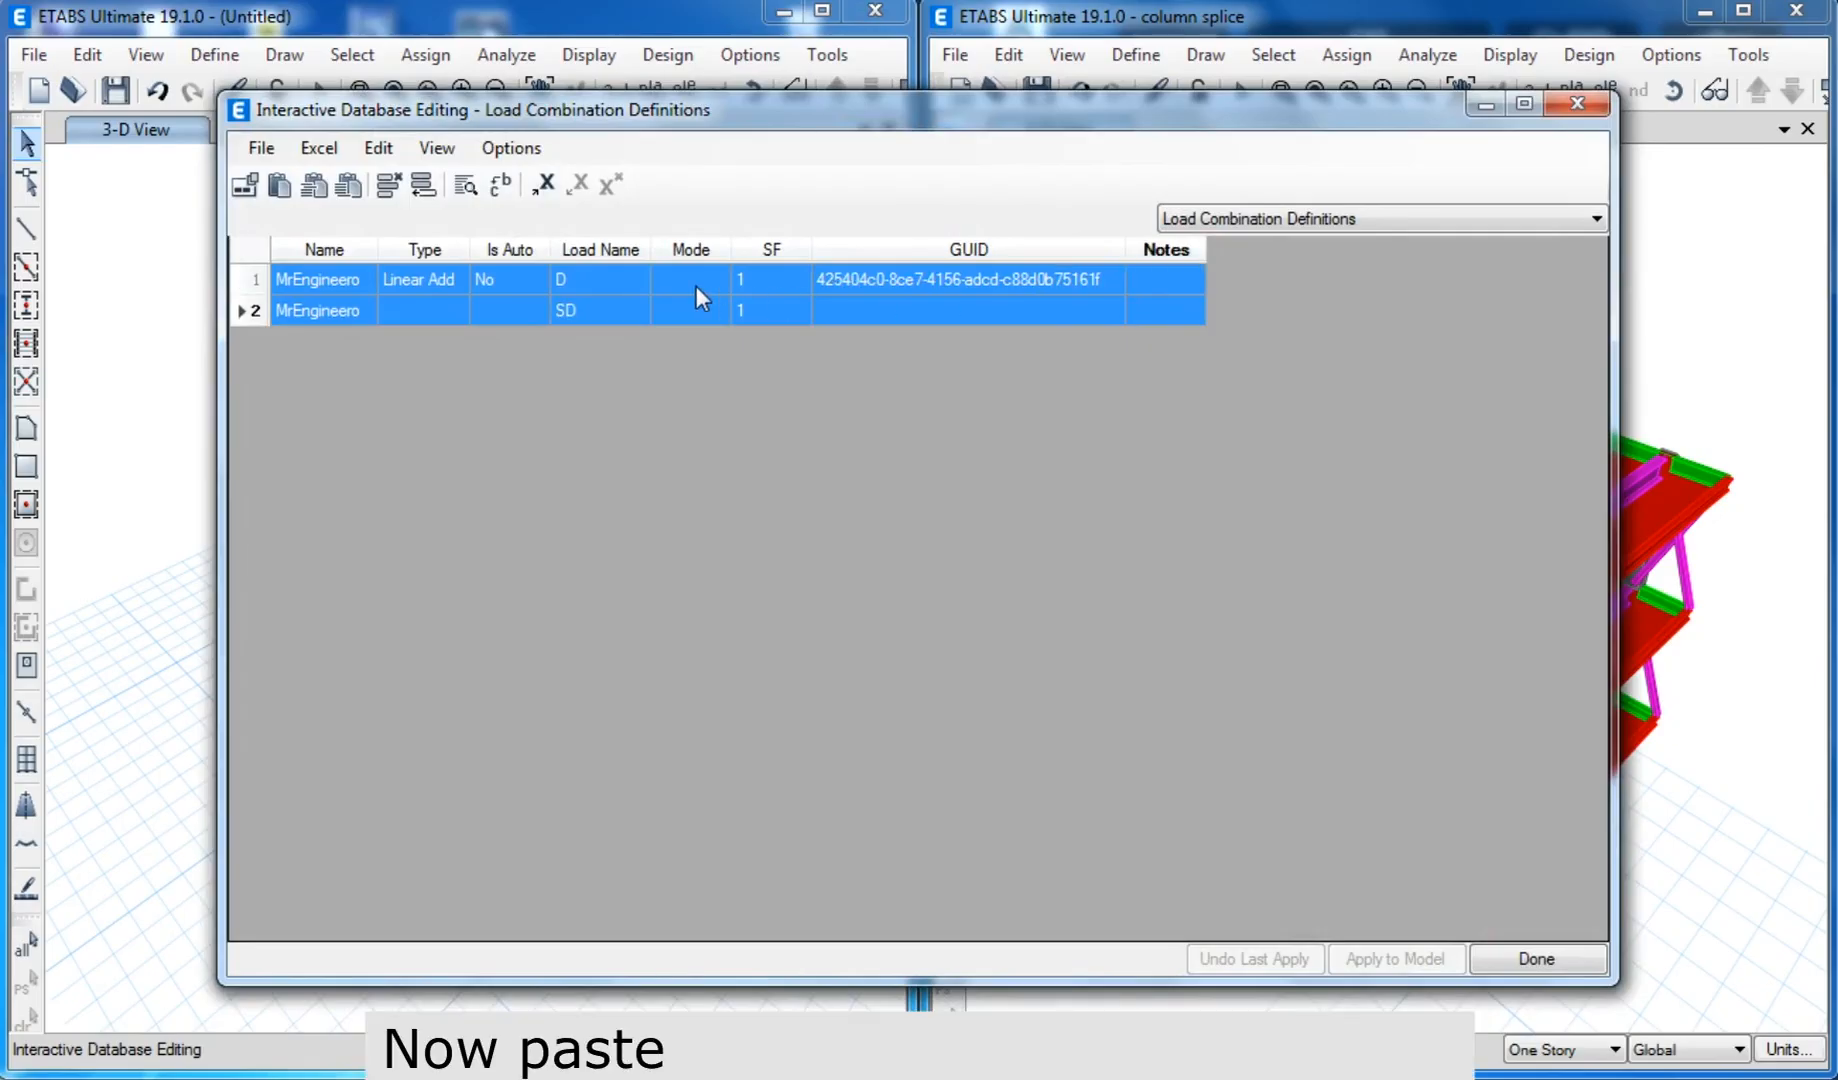
right_click(671, 284)
left_click(690, 362)
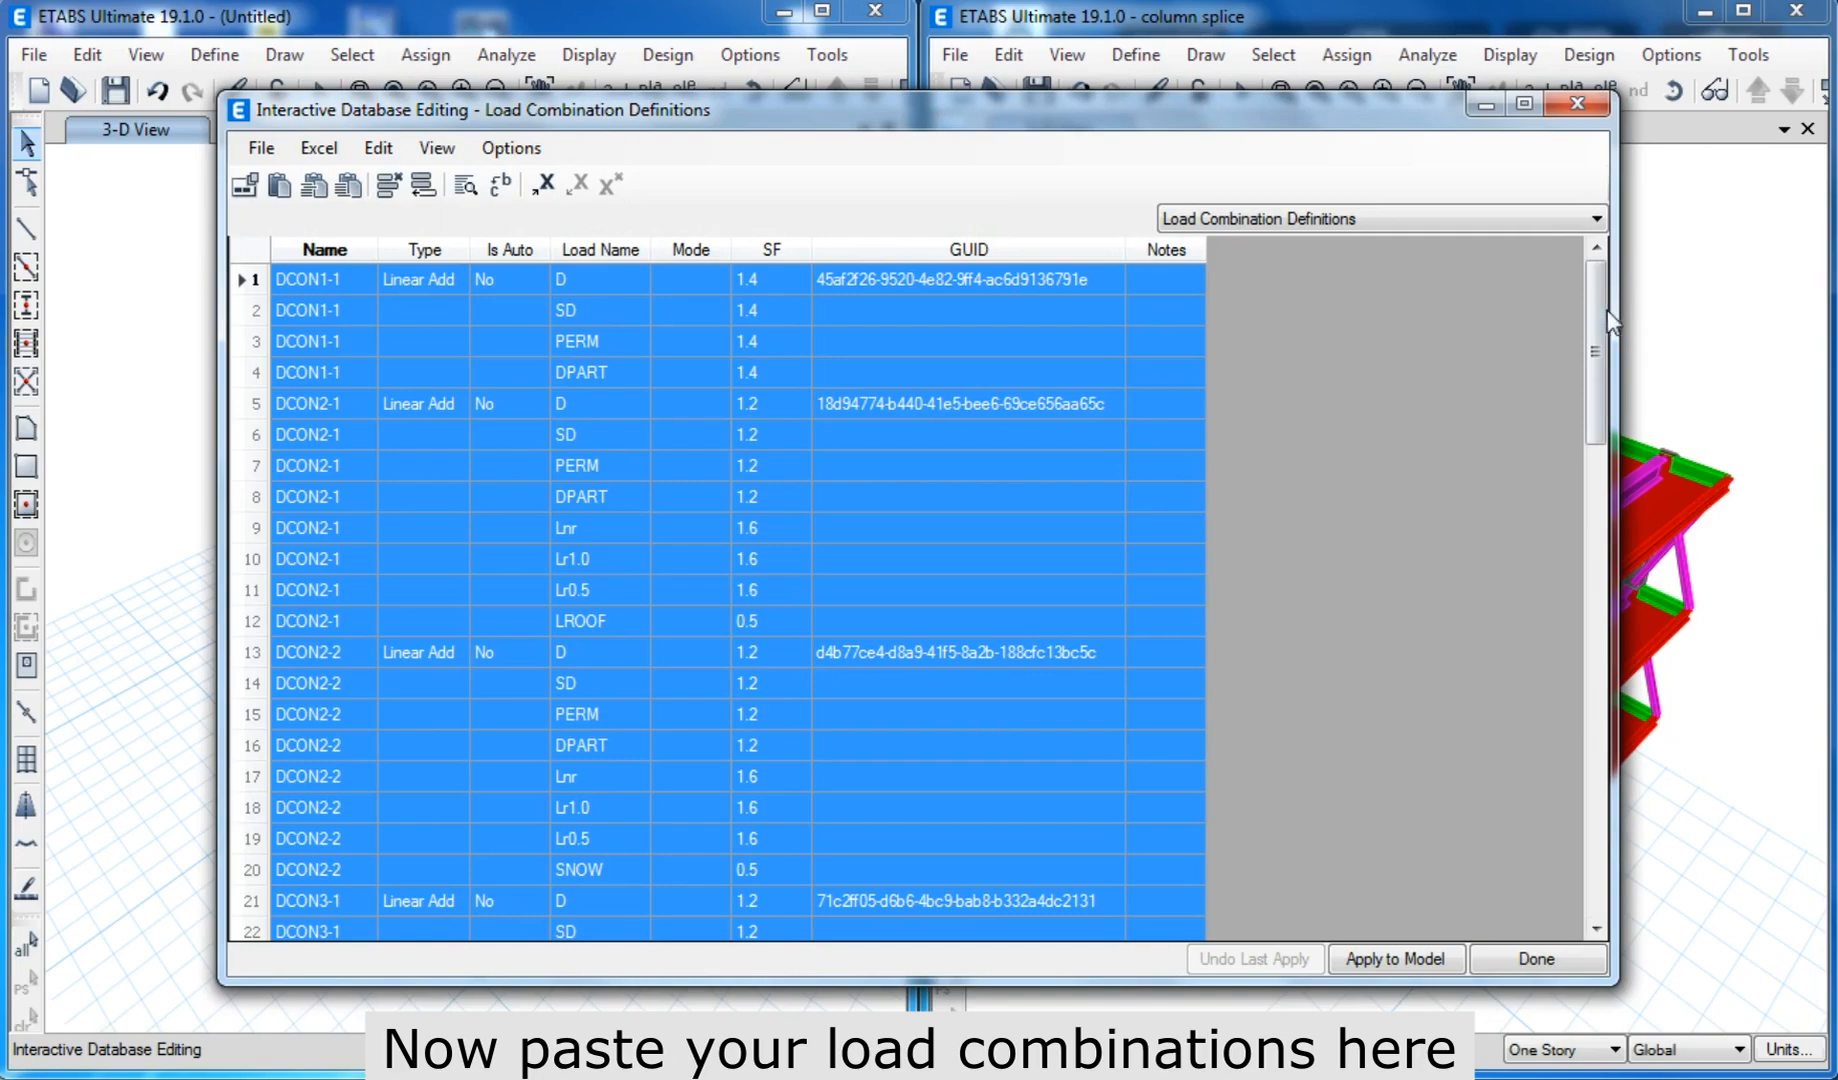
left_click_drag(1608, 322, 1597, 835)
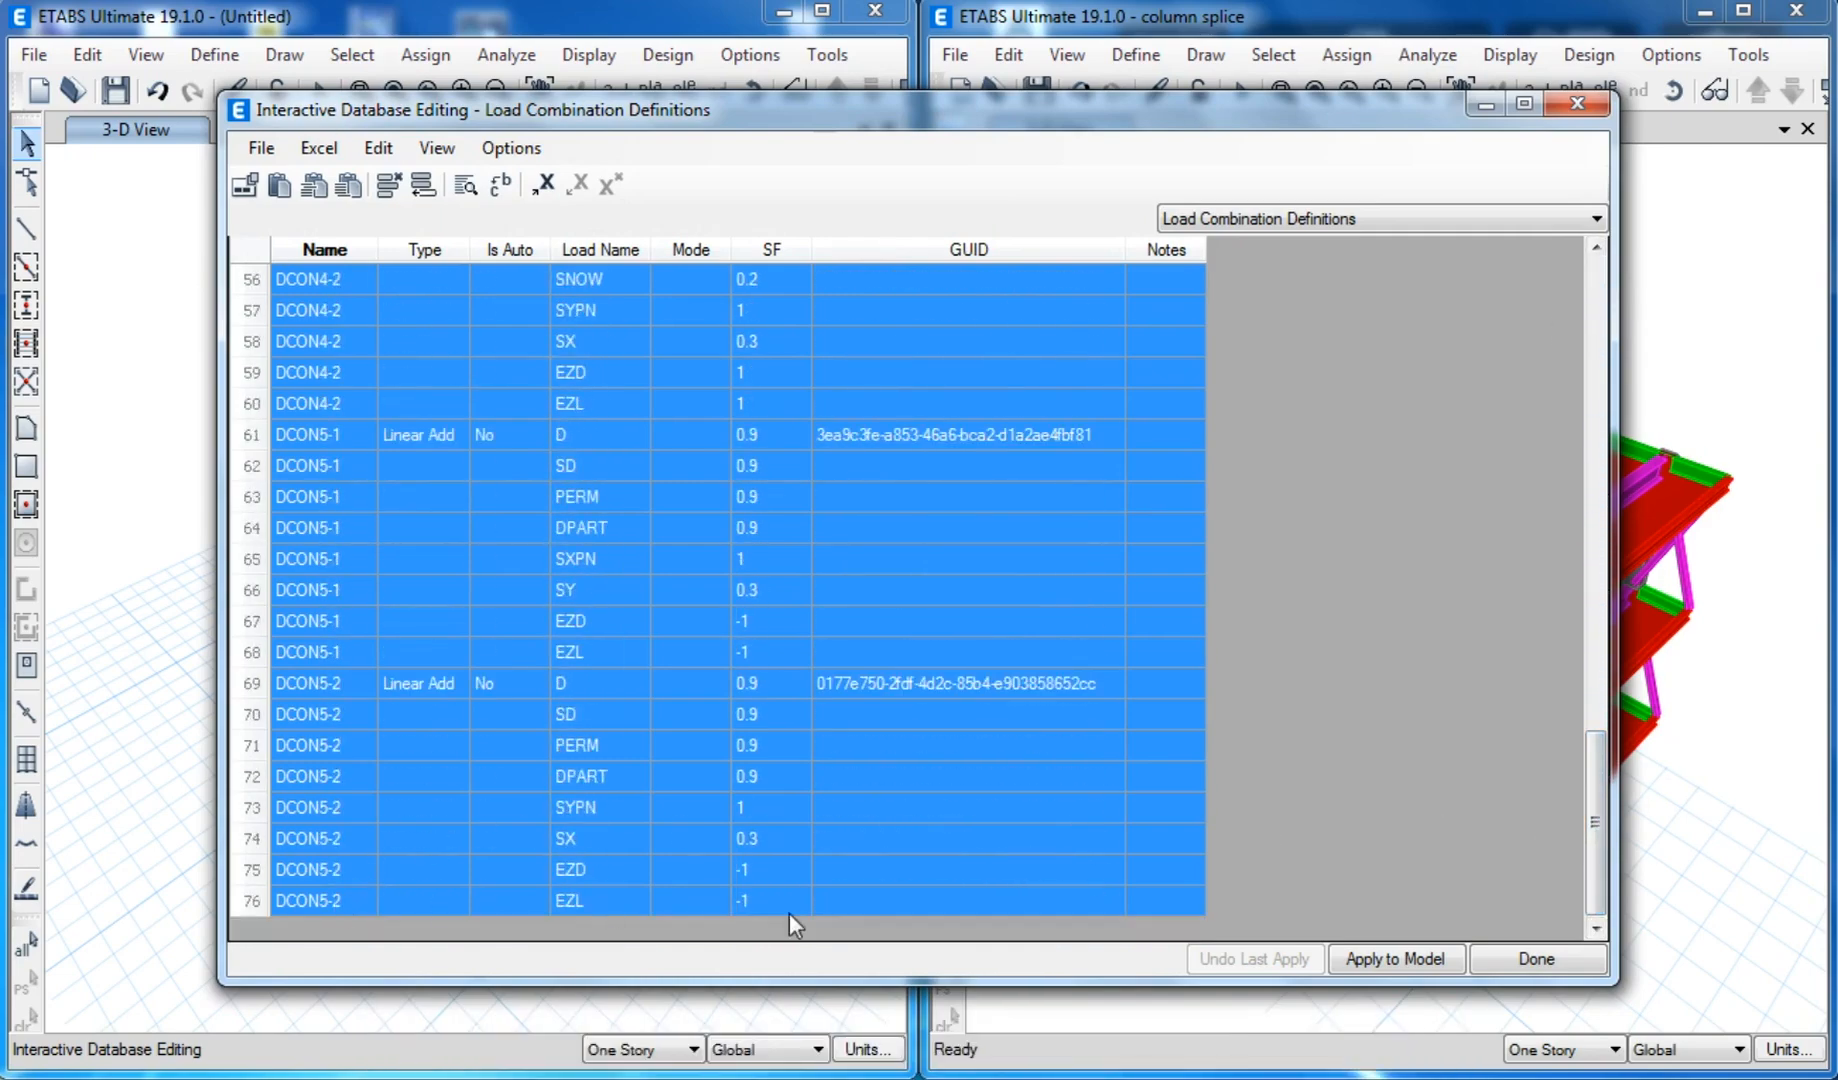
left_click(1386, 959)
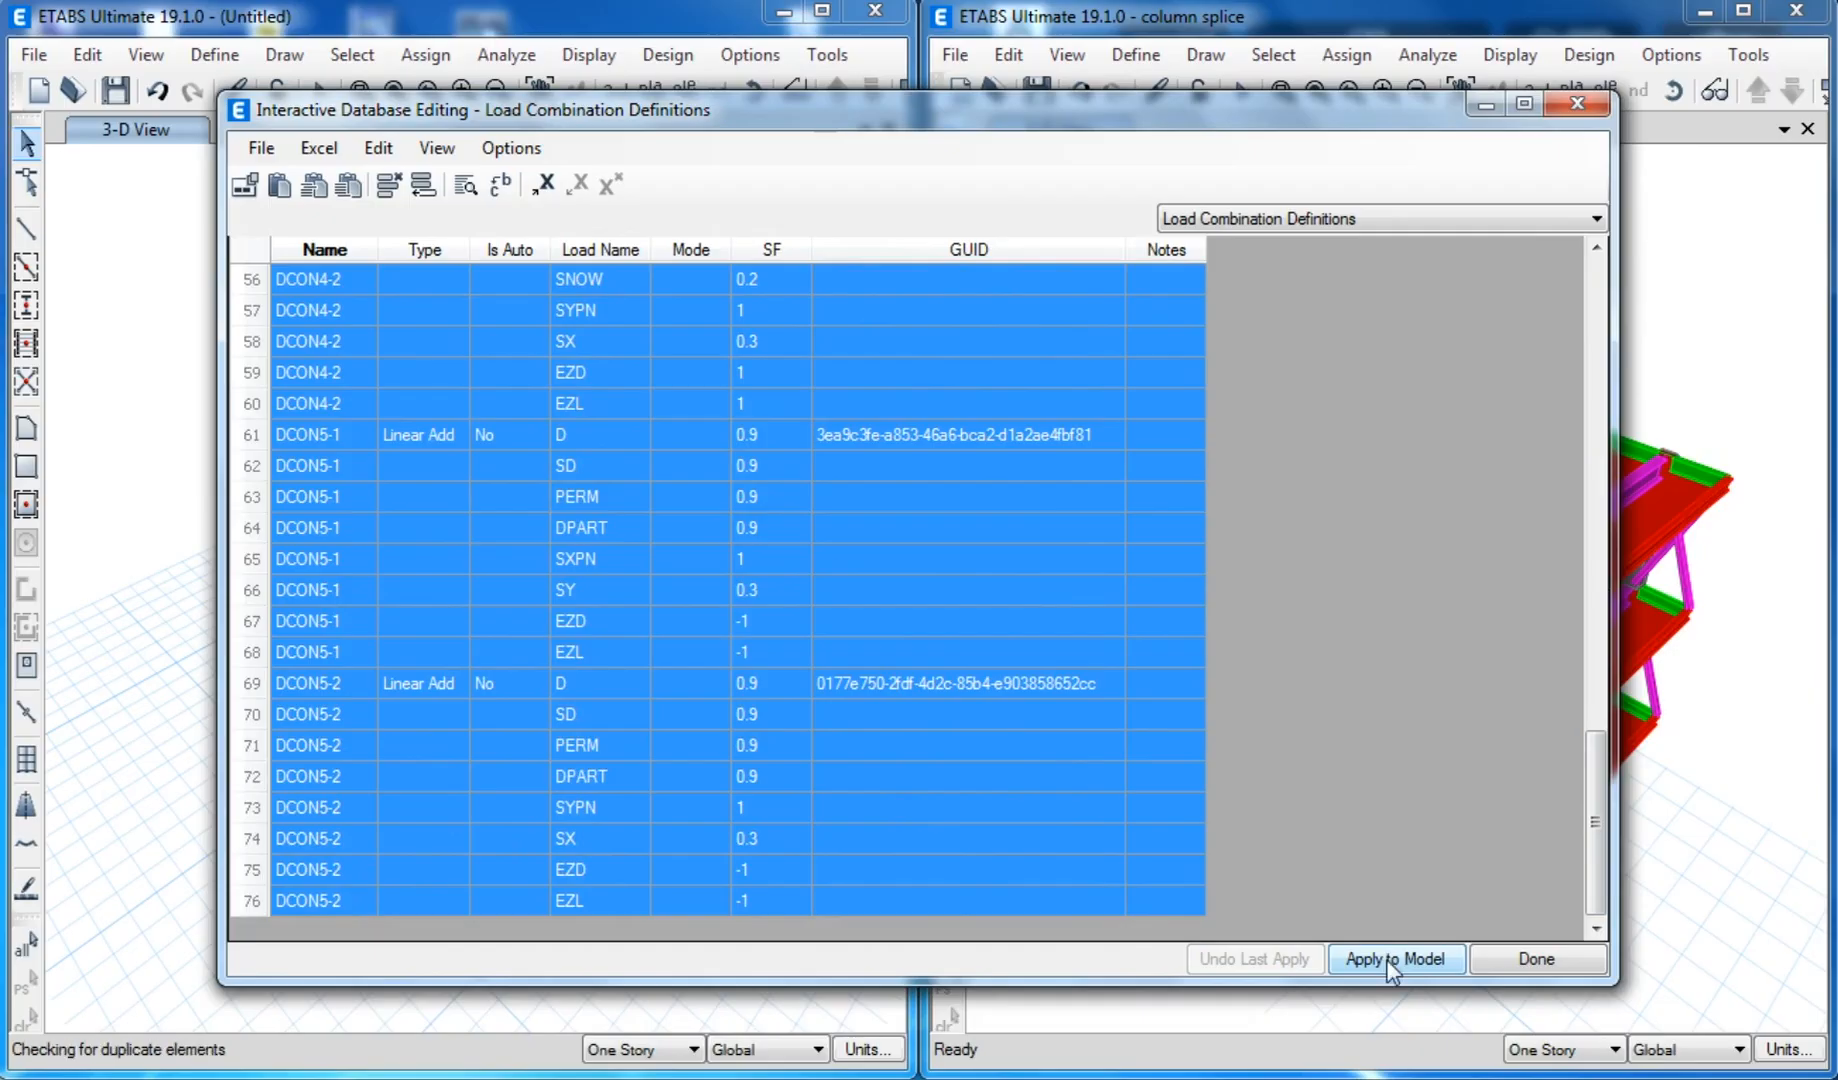
Step: Finish the interactive database editing and bring up the untitled model's load combination list over its own window
left_click(1506, 960)
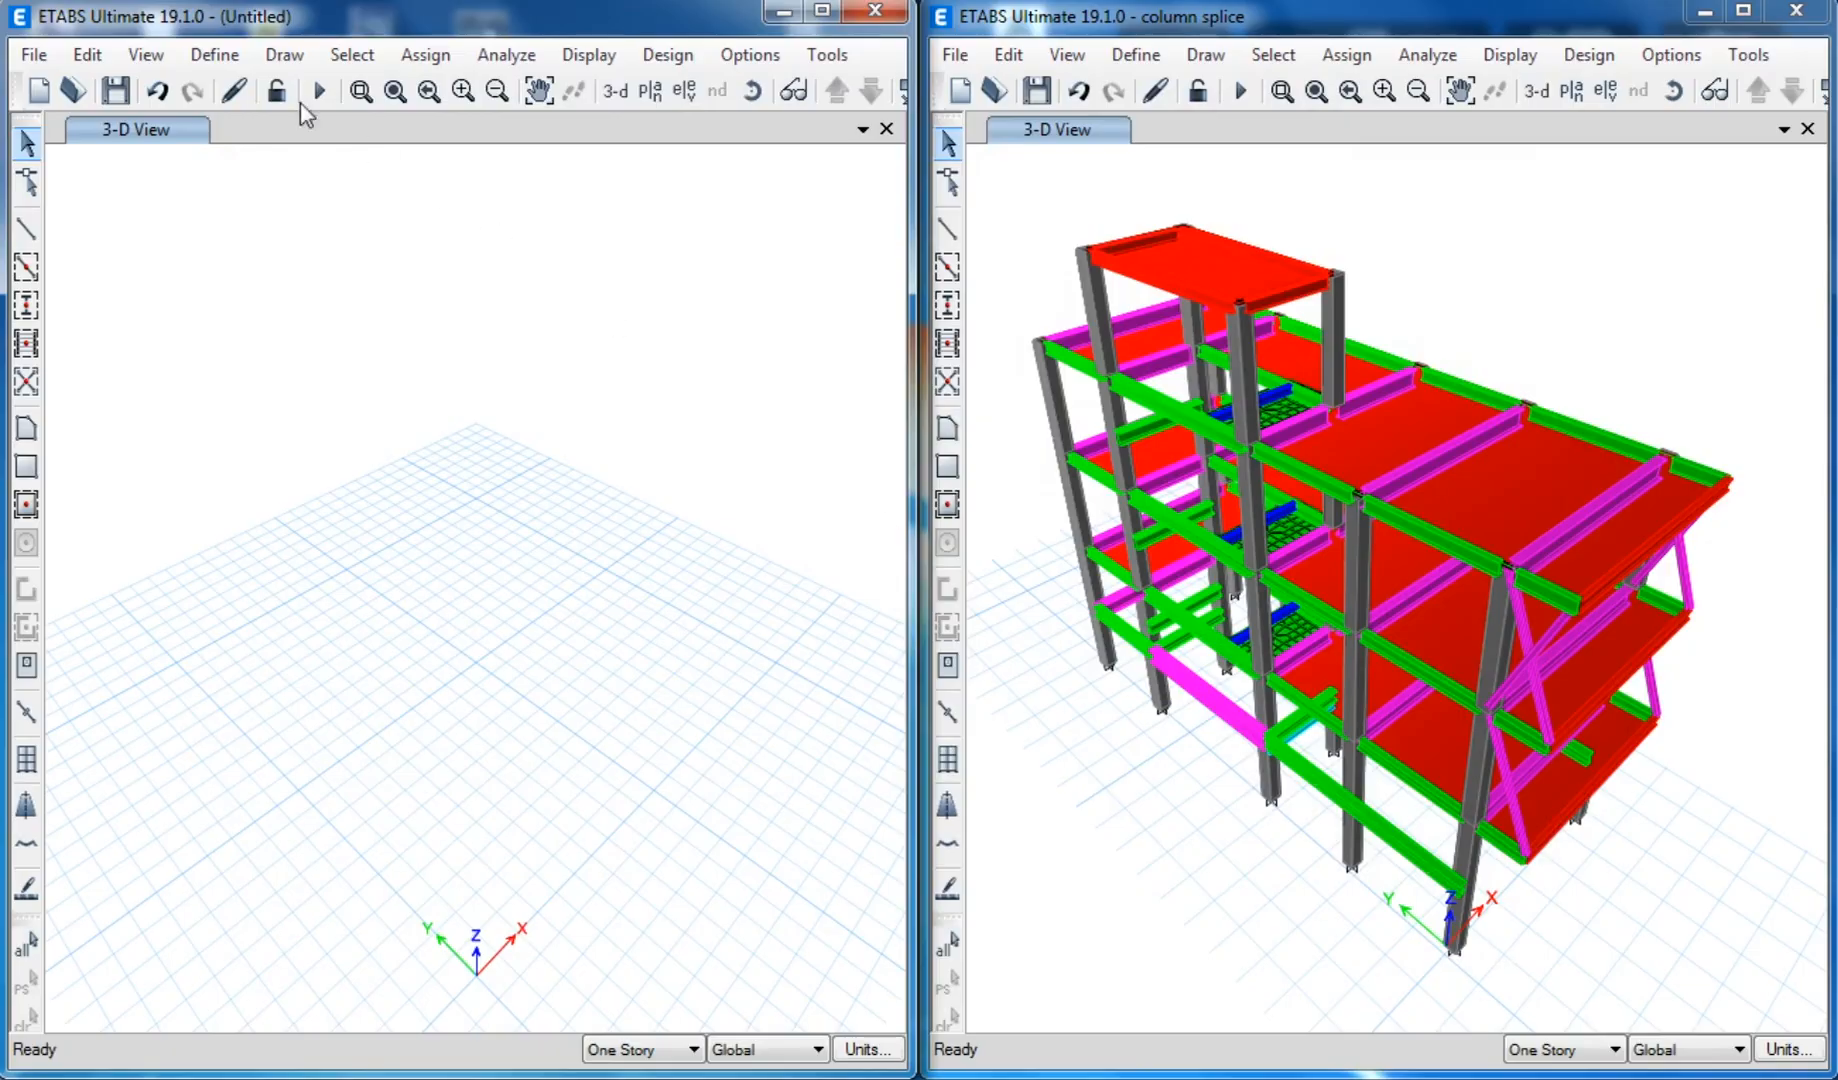
left_click(205, 57)
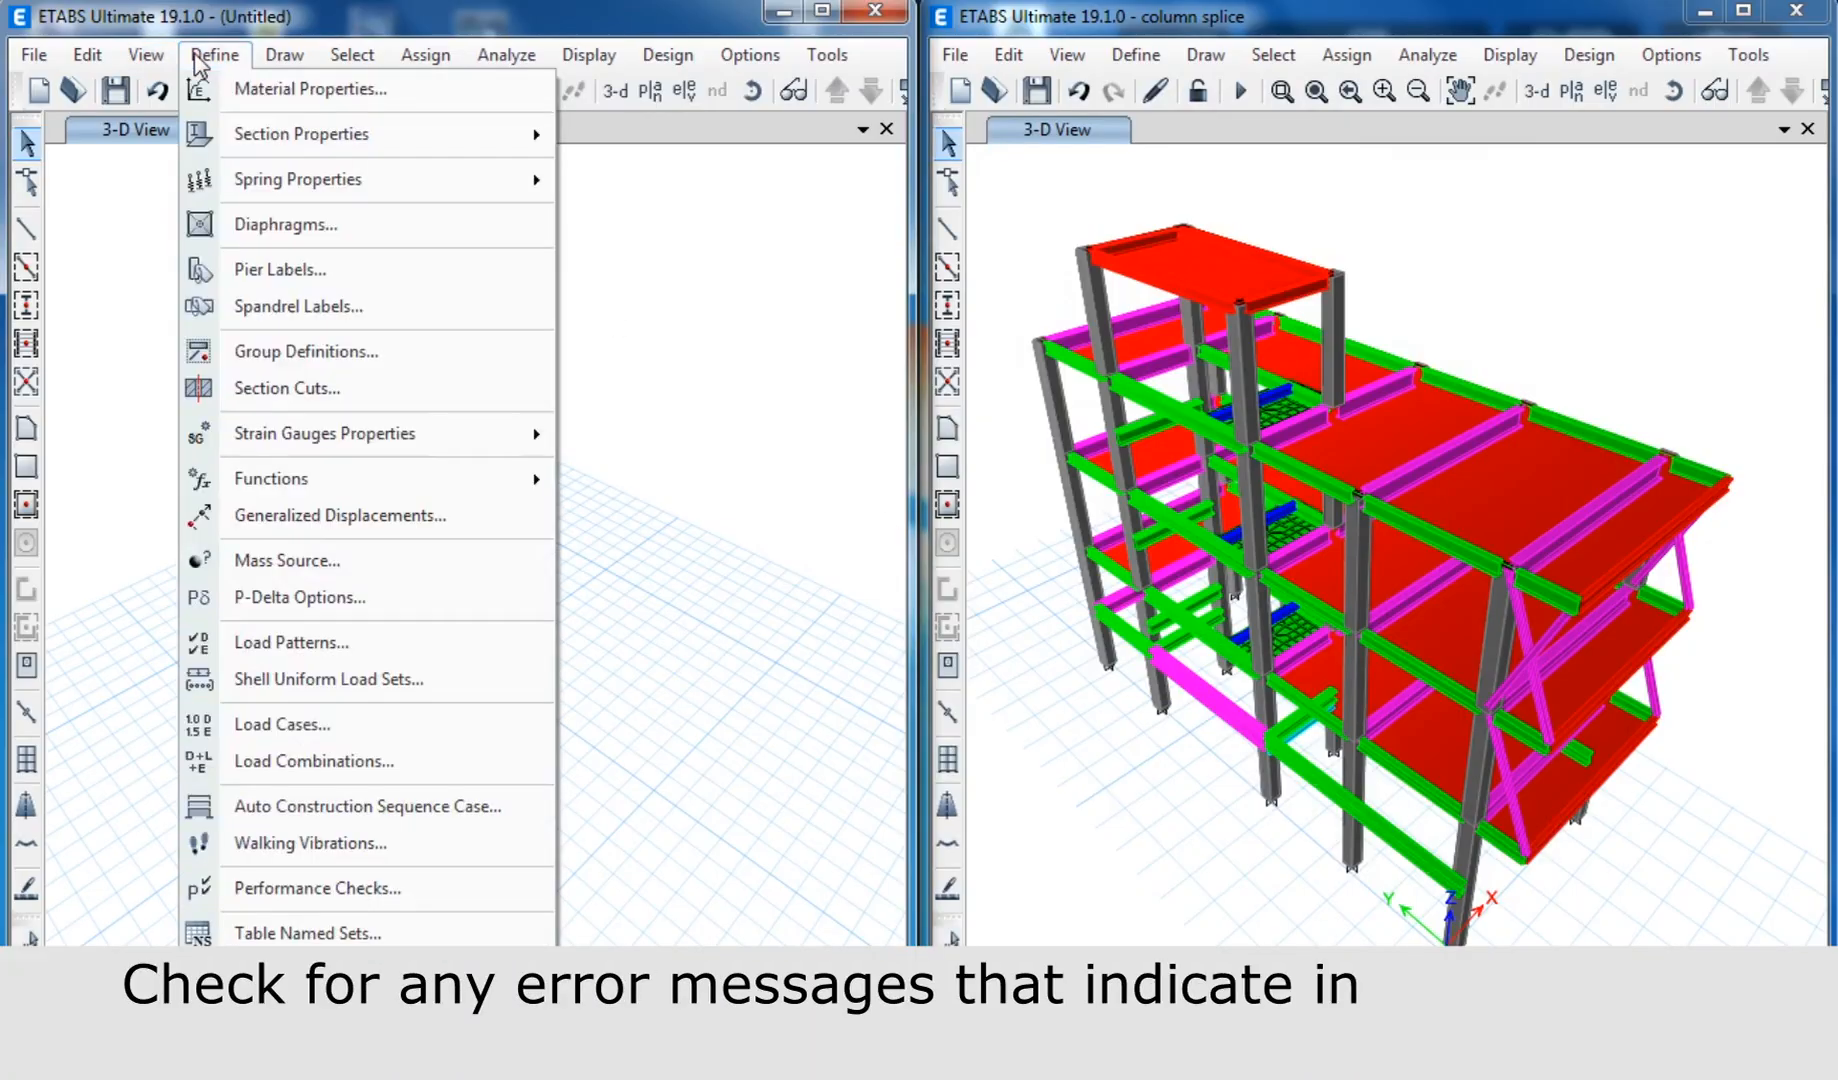
left_click(228, 762)
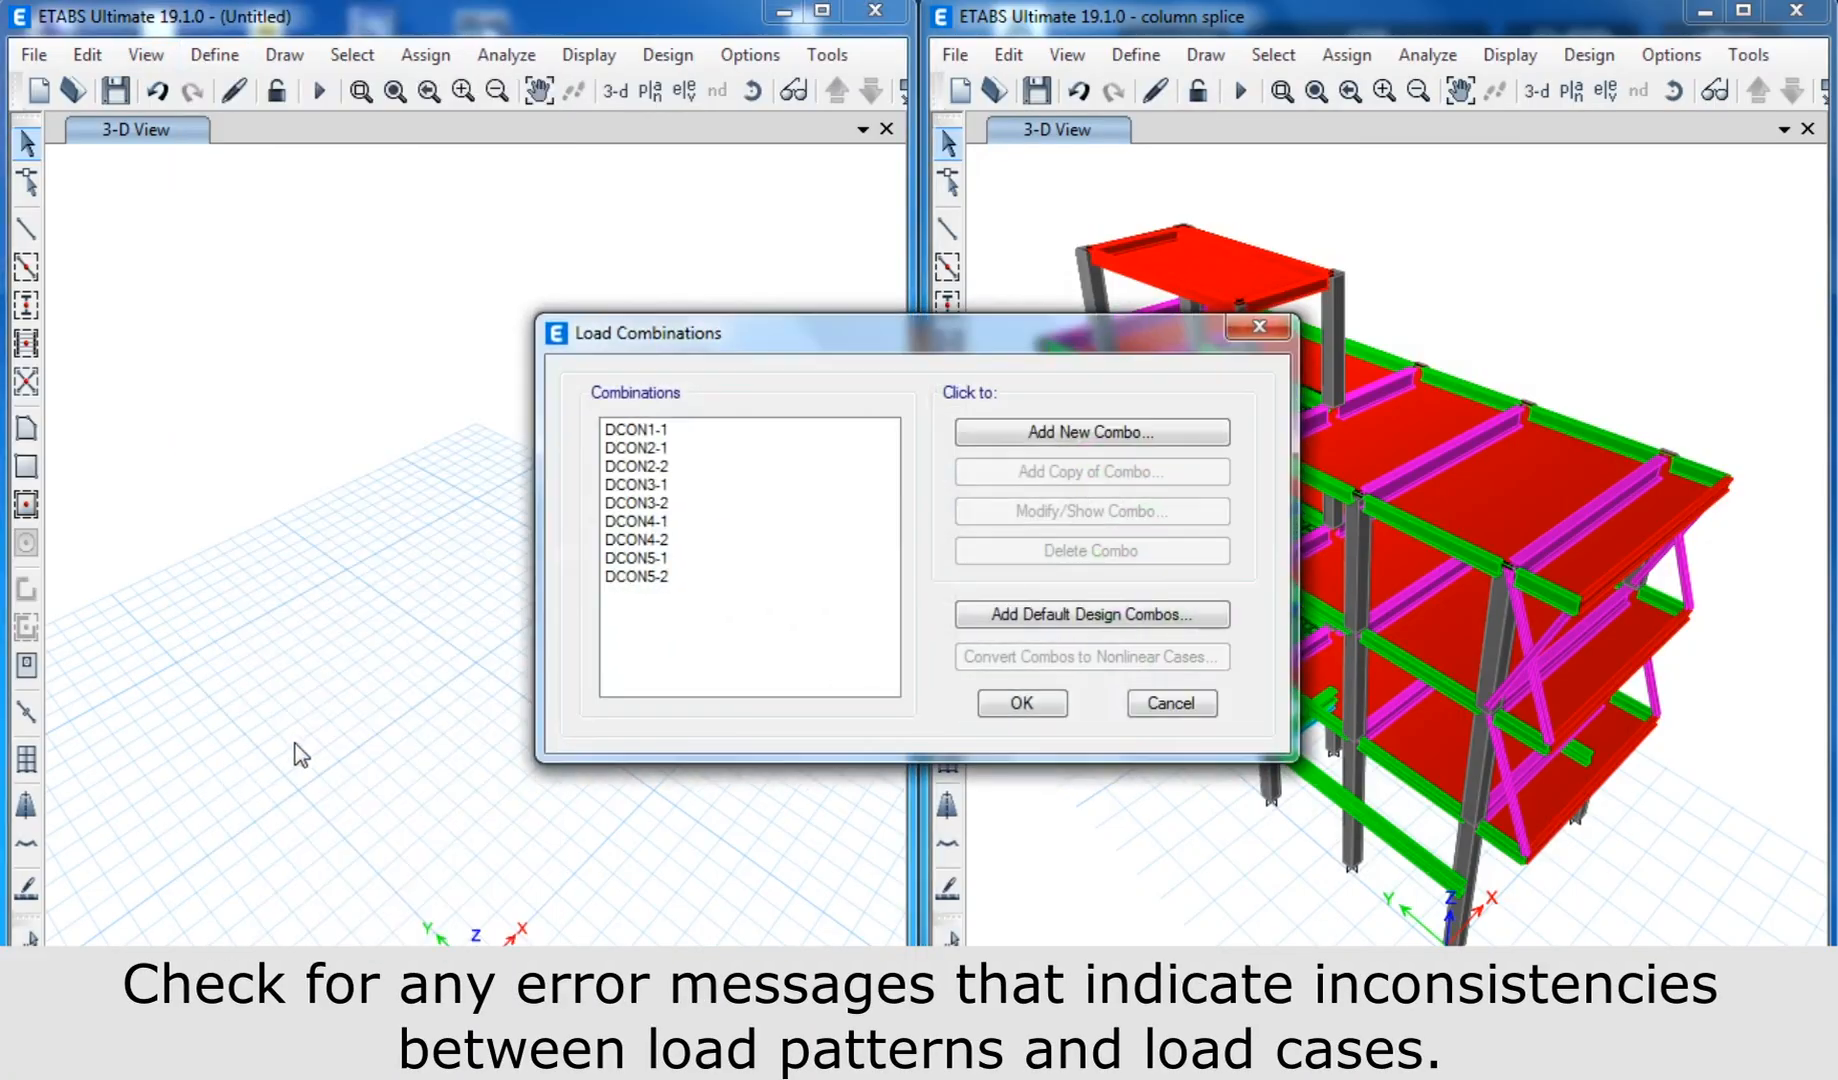
left_click_drag(700, 332, 218, 340)
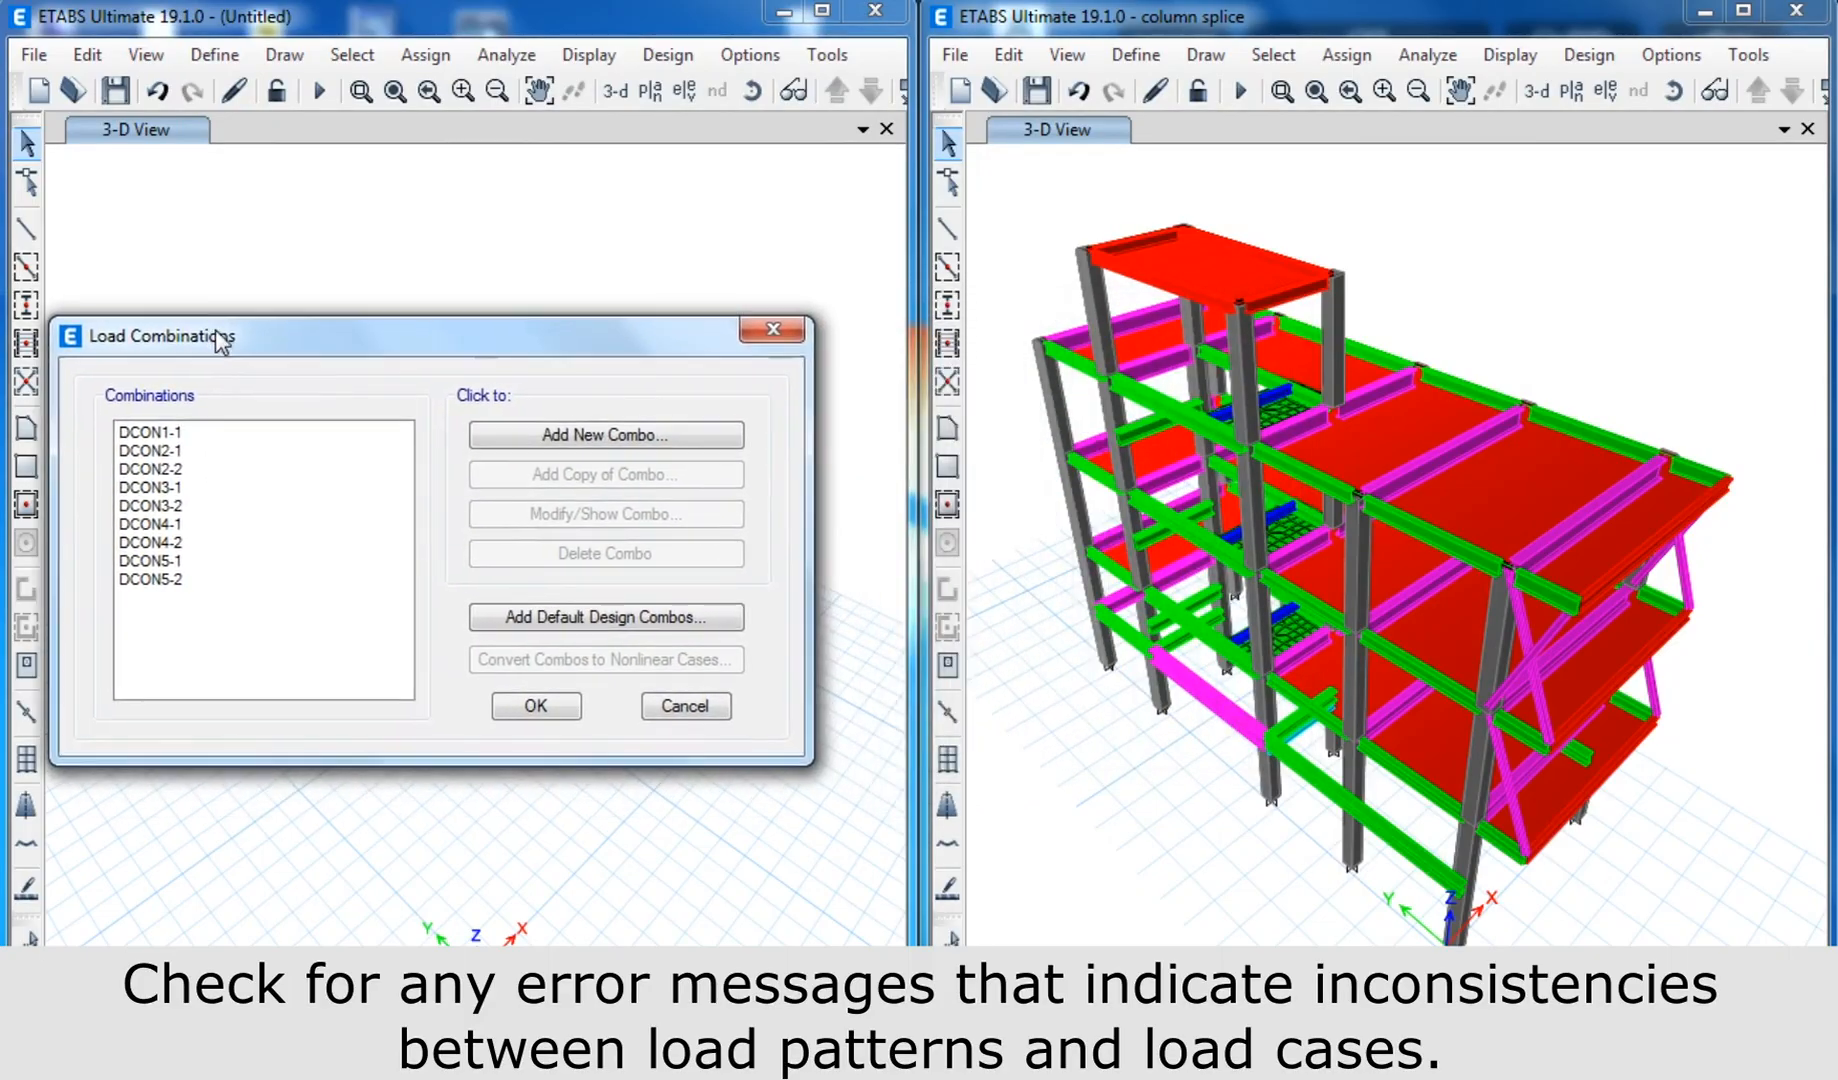
Step: Examine the load names and scale factors of combination DCON5-1 in the untitled model, keeping its data visible for comparison
left_click(180, 561)
left_click(505, 514)
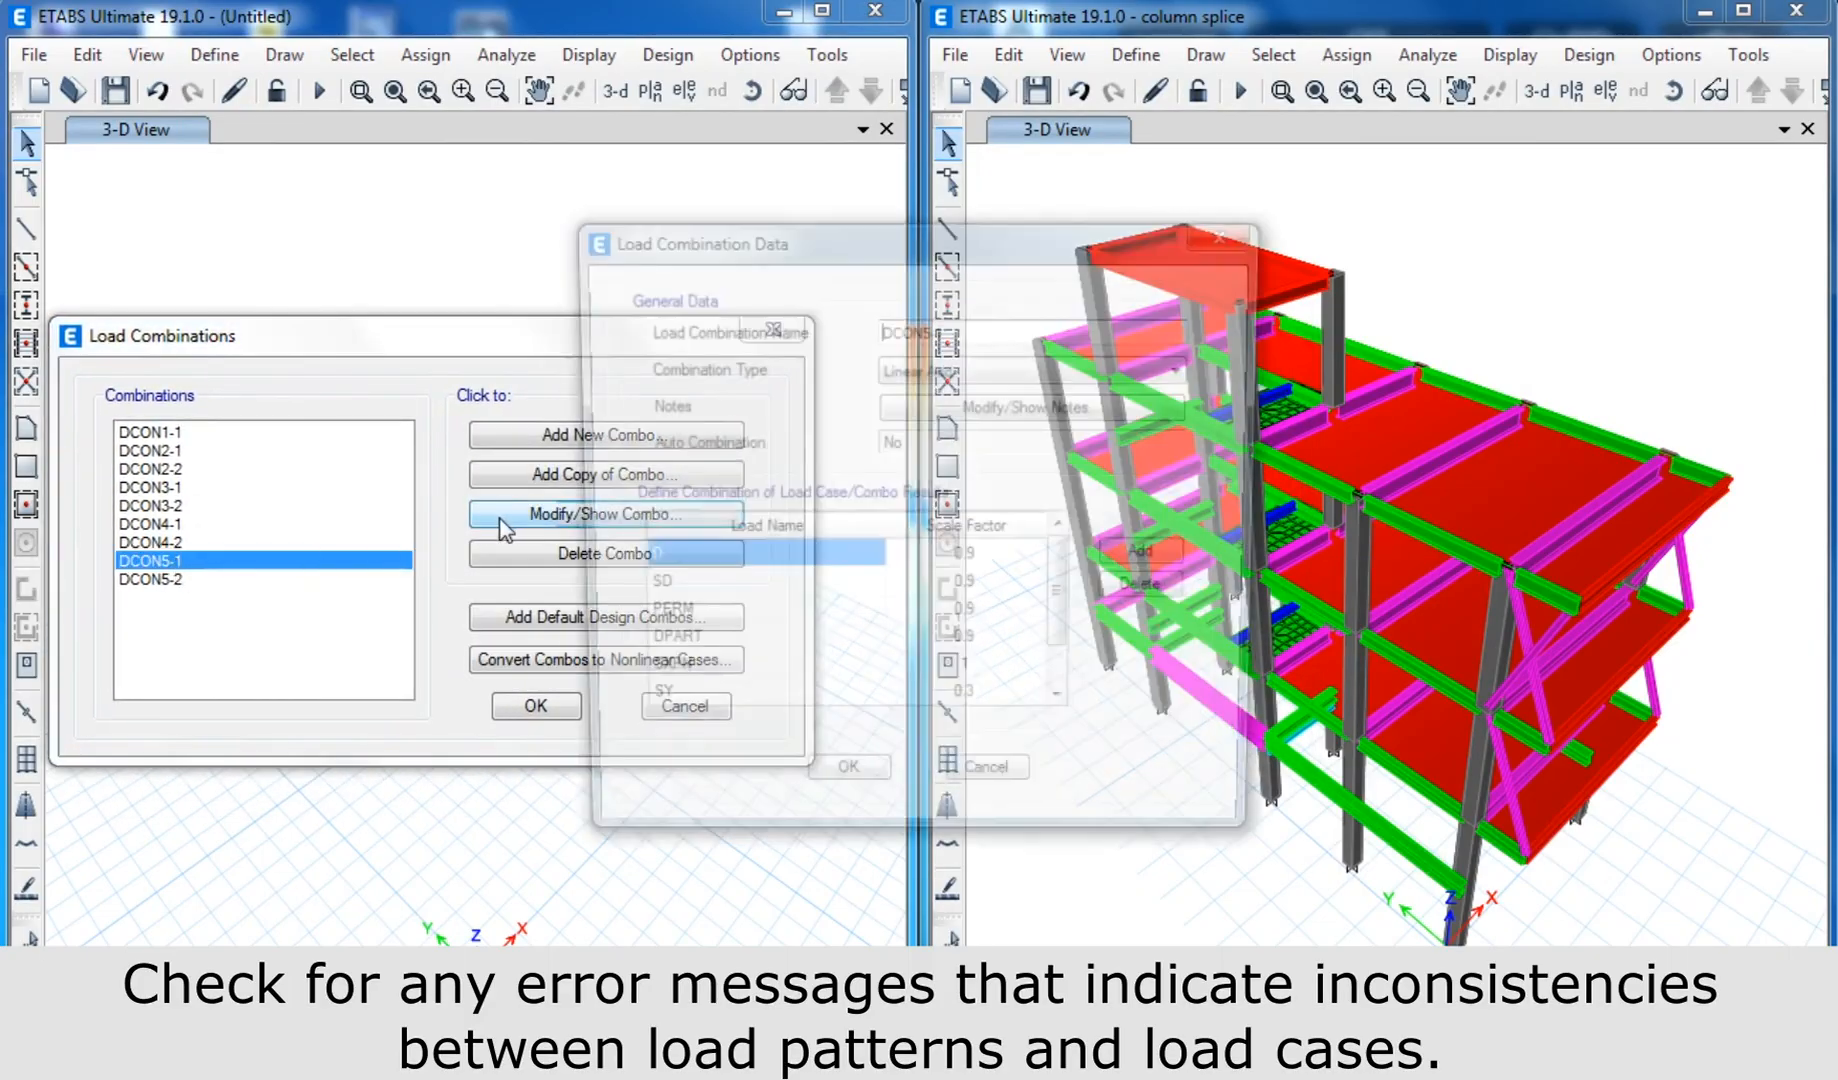
left_click_drag(870, 258, 588, 387)
left_click(455, 804)
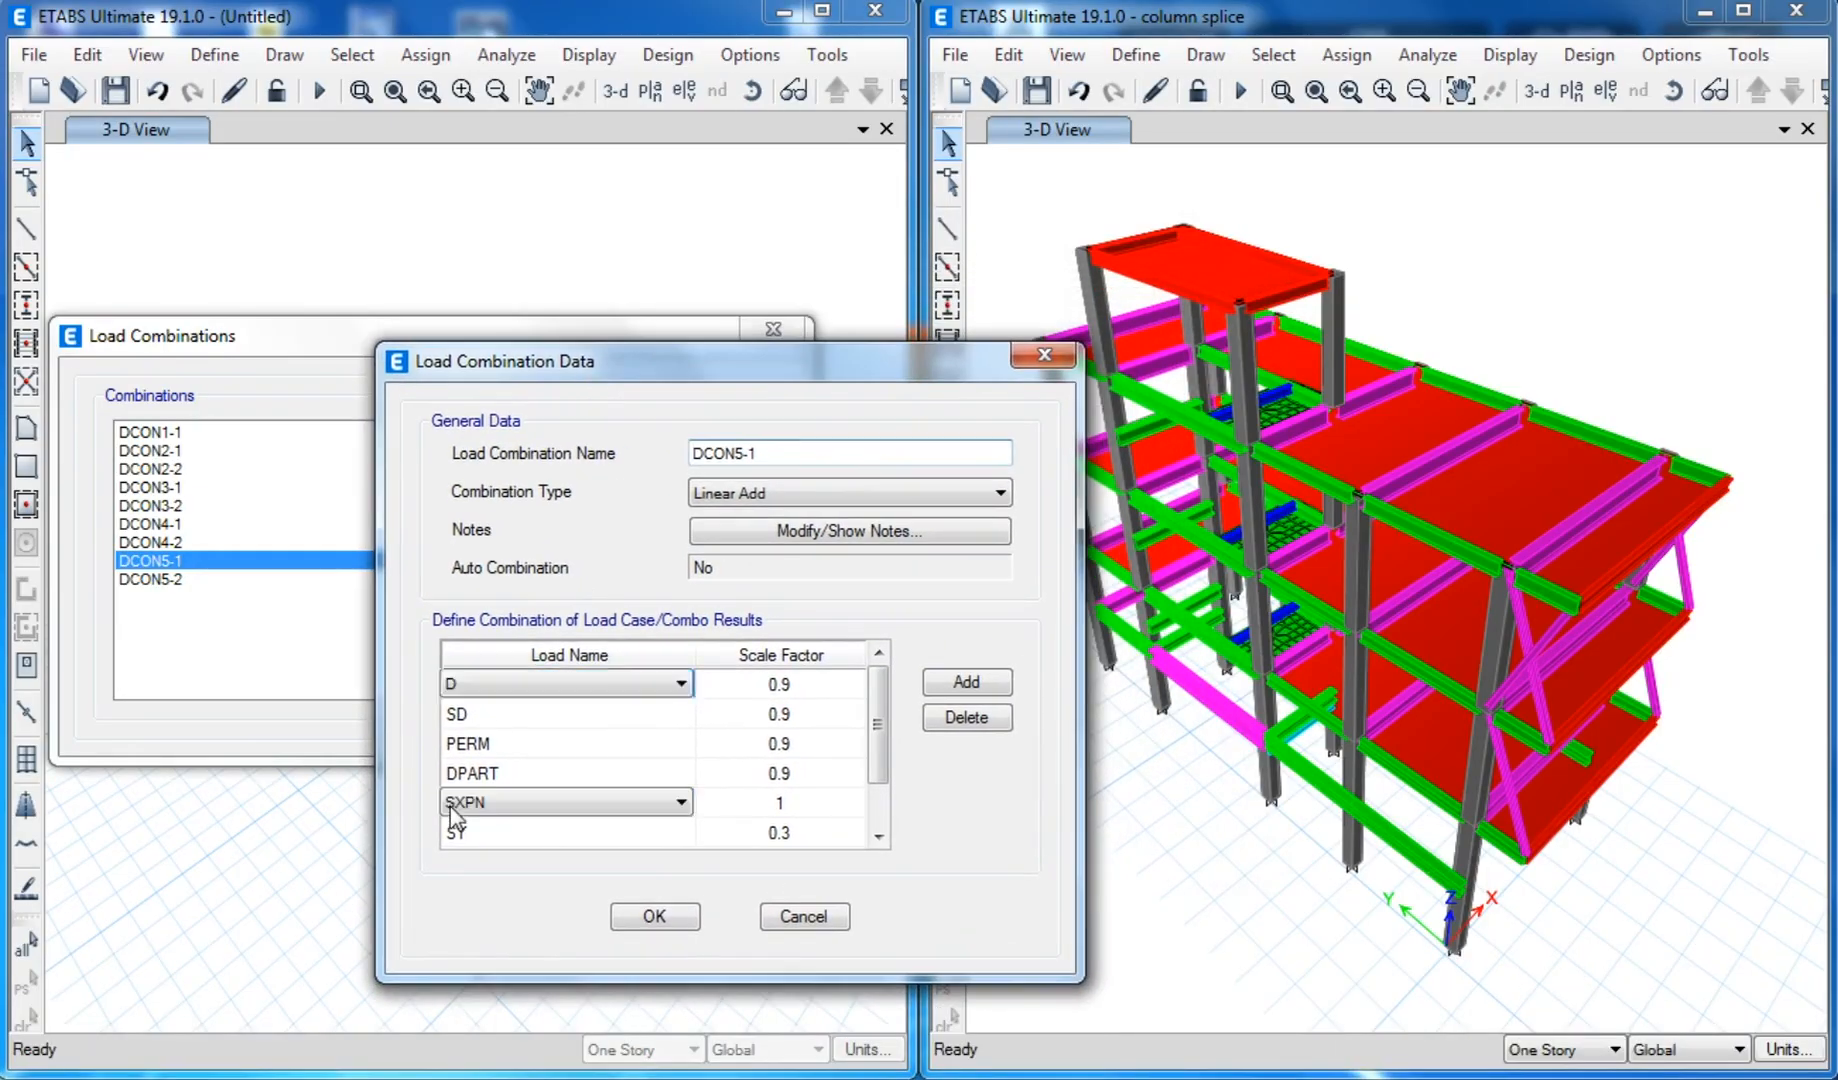
left_click(472, 838)
left_click(760, 832)
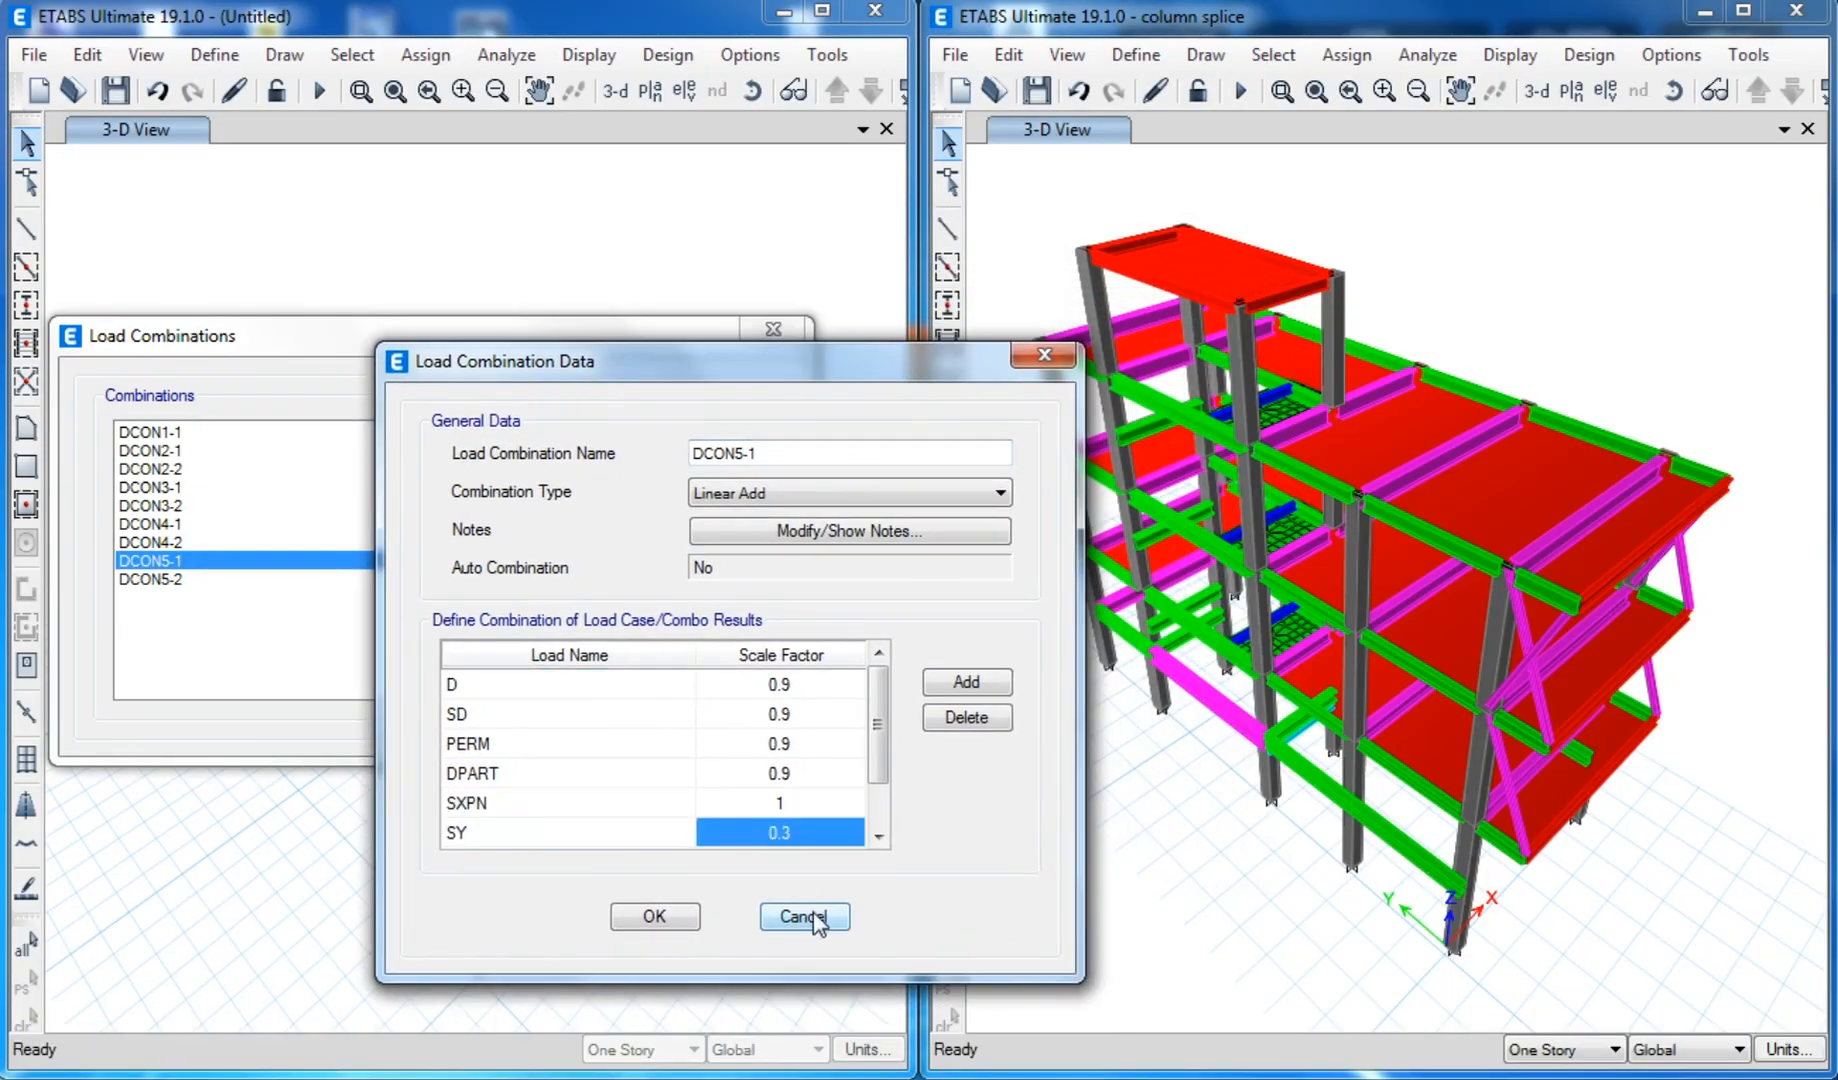
left_click_drag(946, 352, 755, 422)
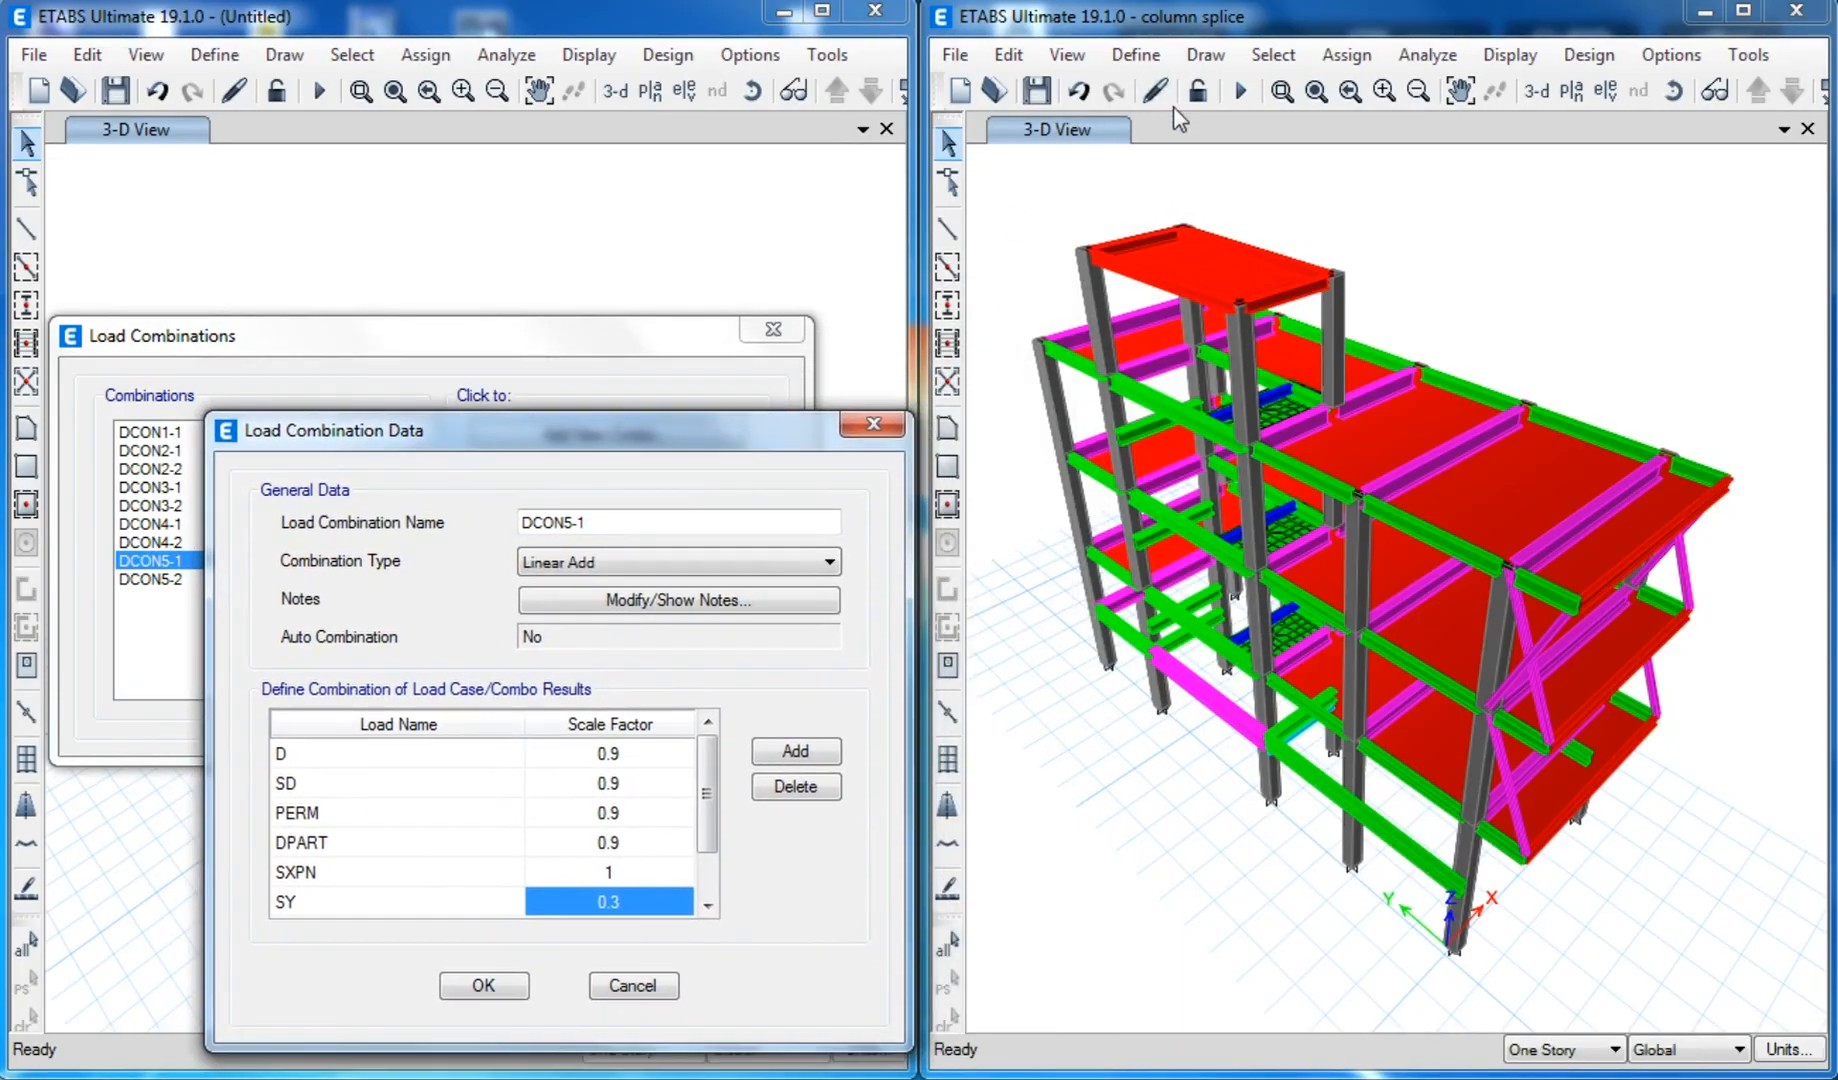
Step: Show the data of combination DCON5-1 in the column splice model beside the untitled model's version
left_click(1142, 60)
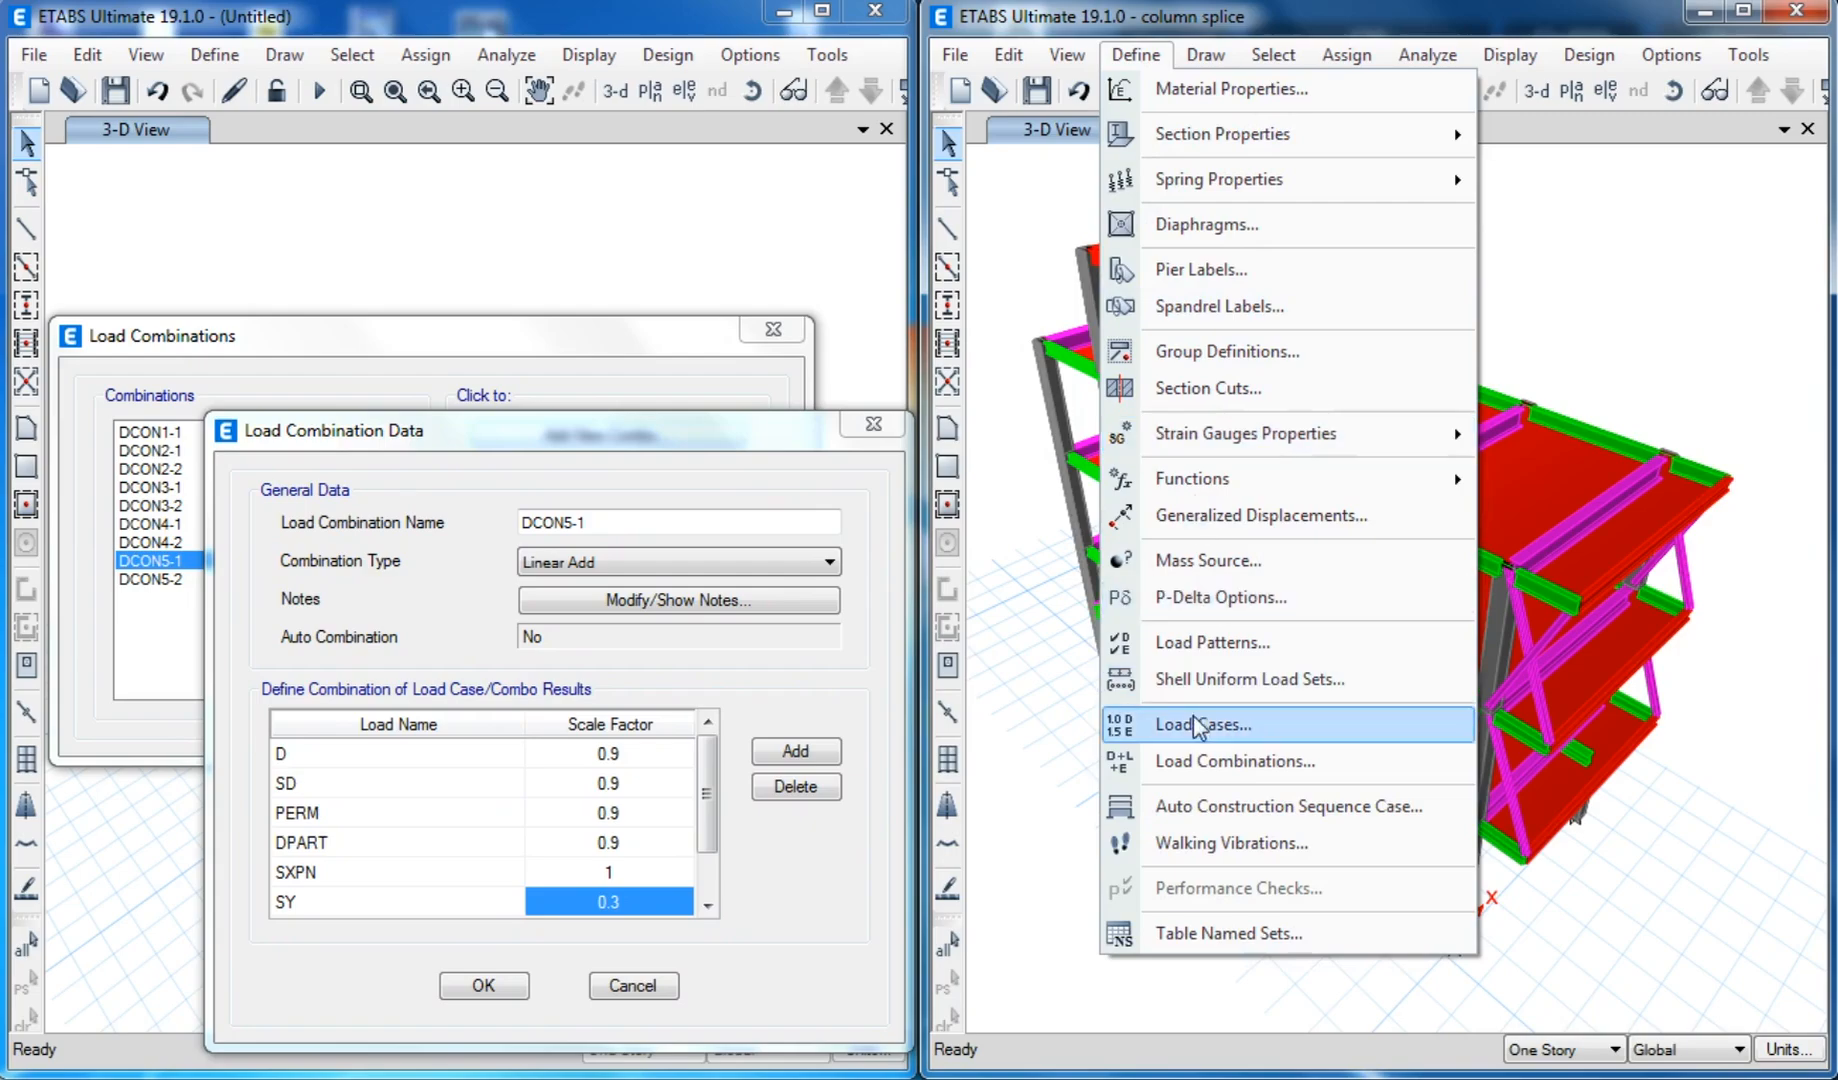
left_click(1195, 758)
left_click_drag(1065, 347, 1488, 341)
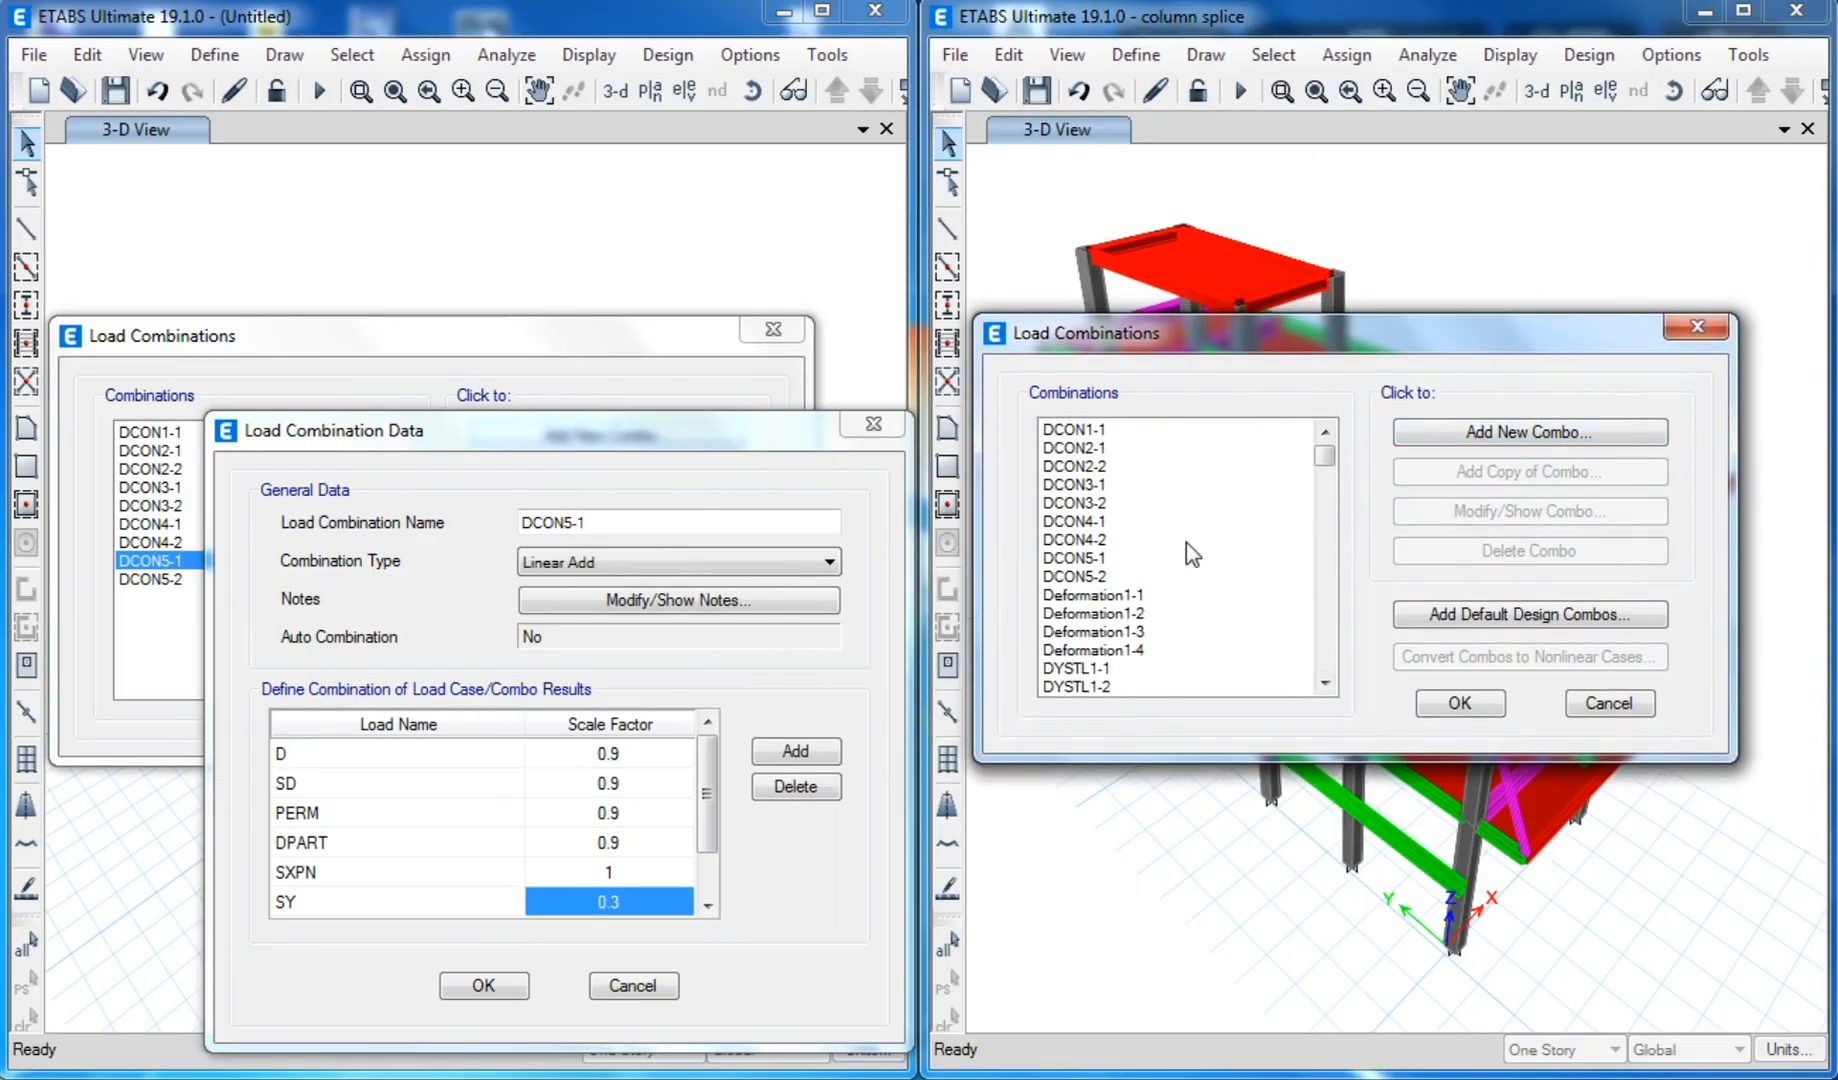
left_click(1121, 561)
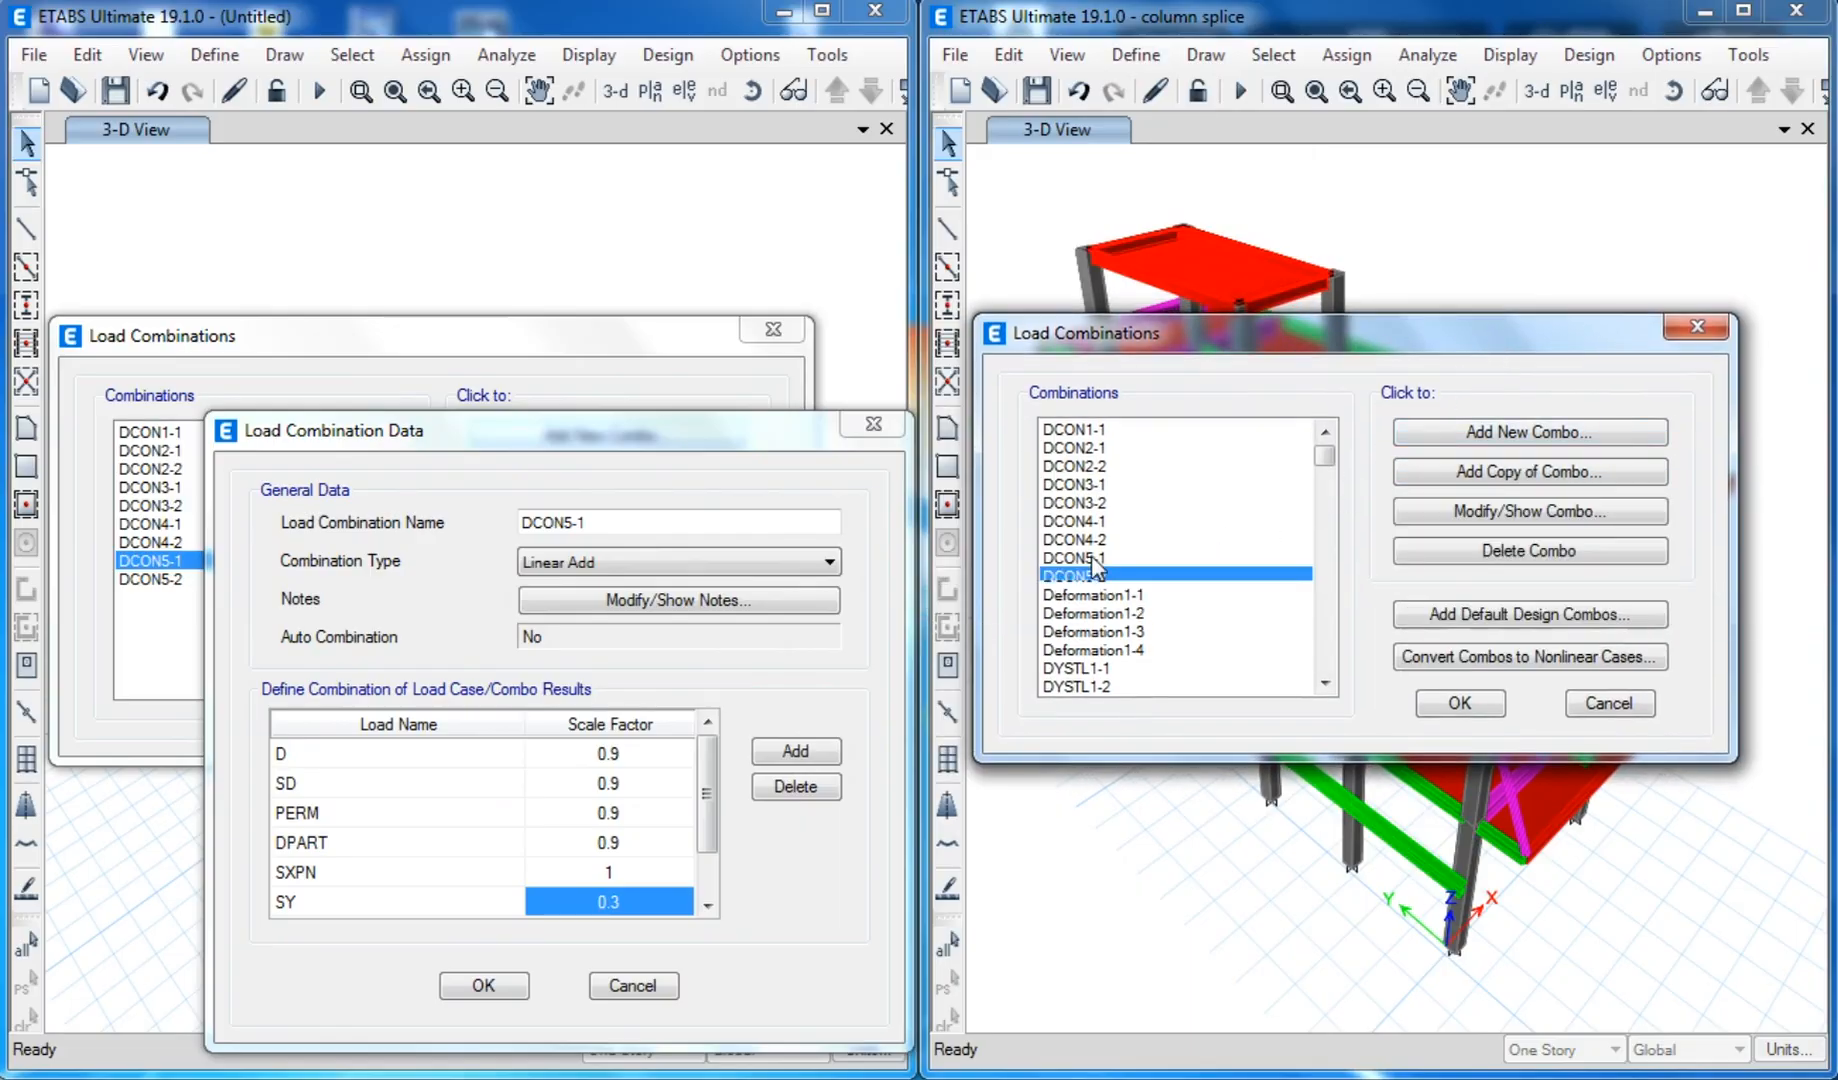
left_click(1489, 513)
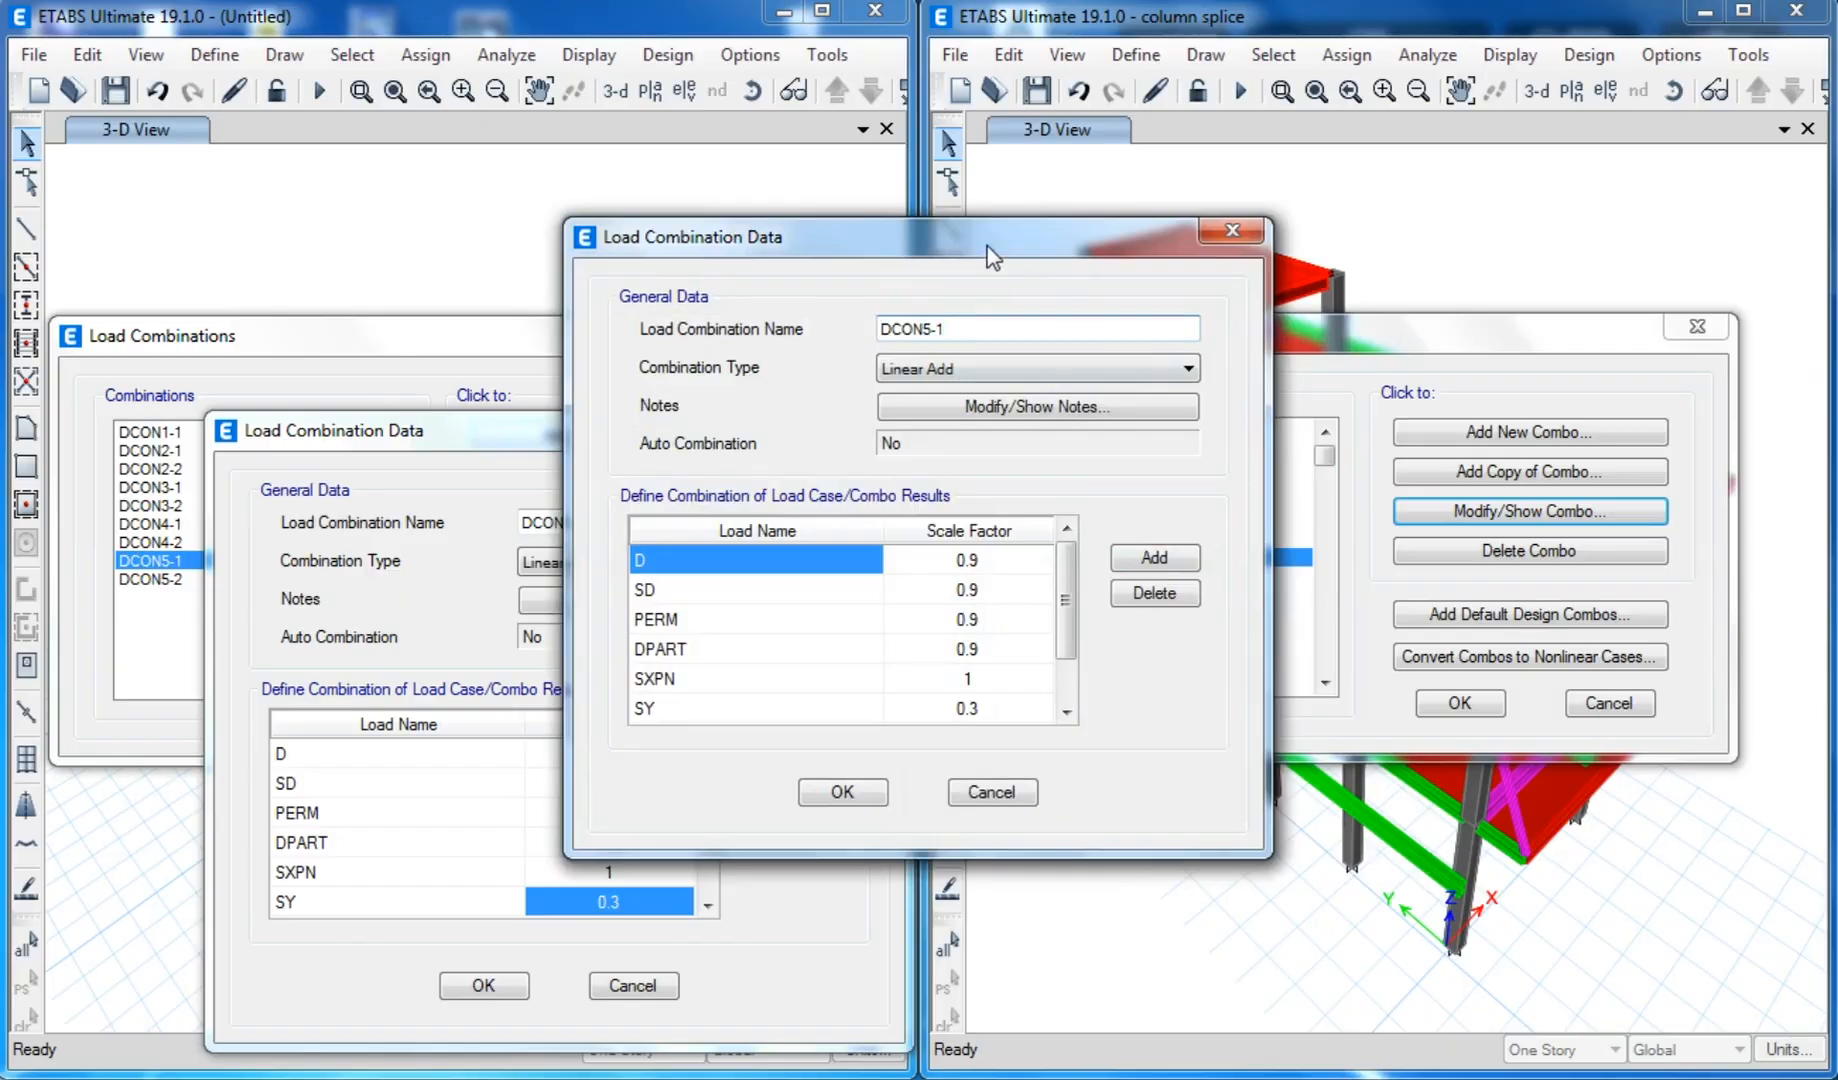
left_click_drag(990, 257, 1368, 455)
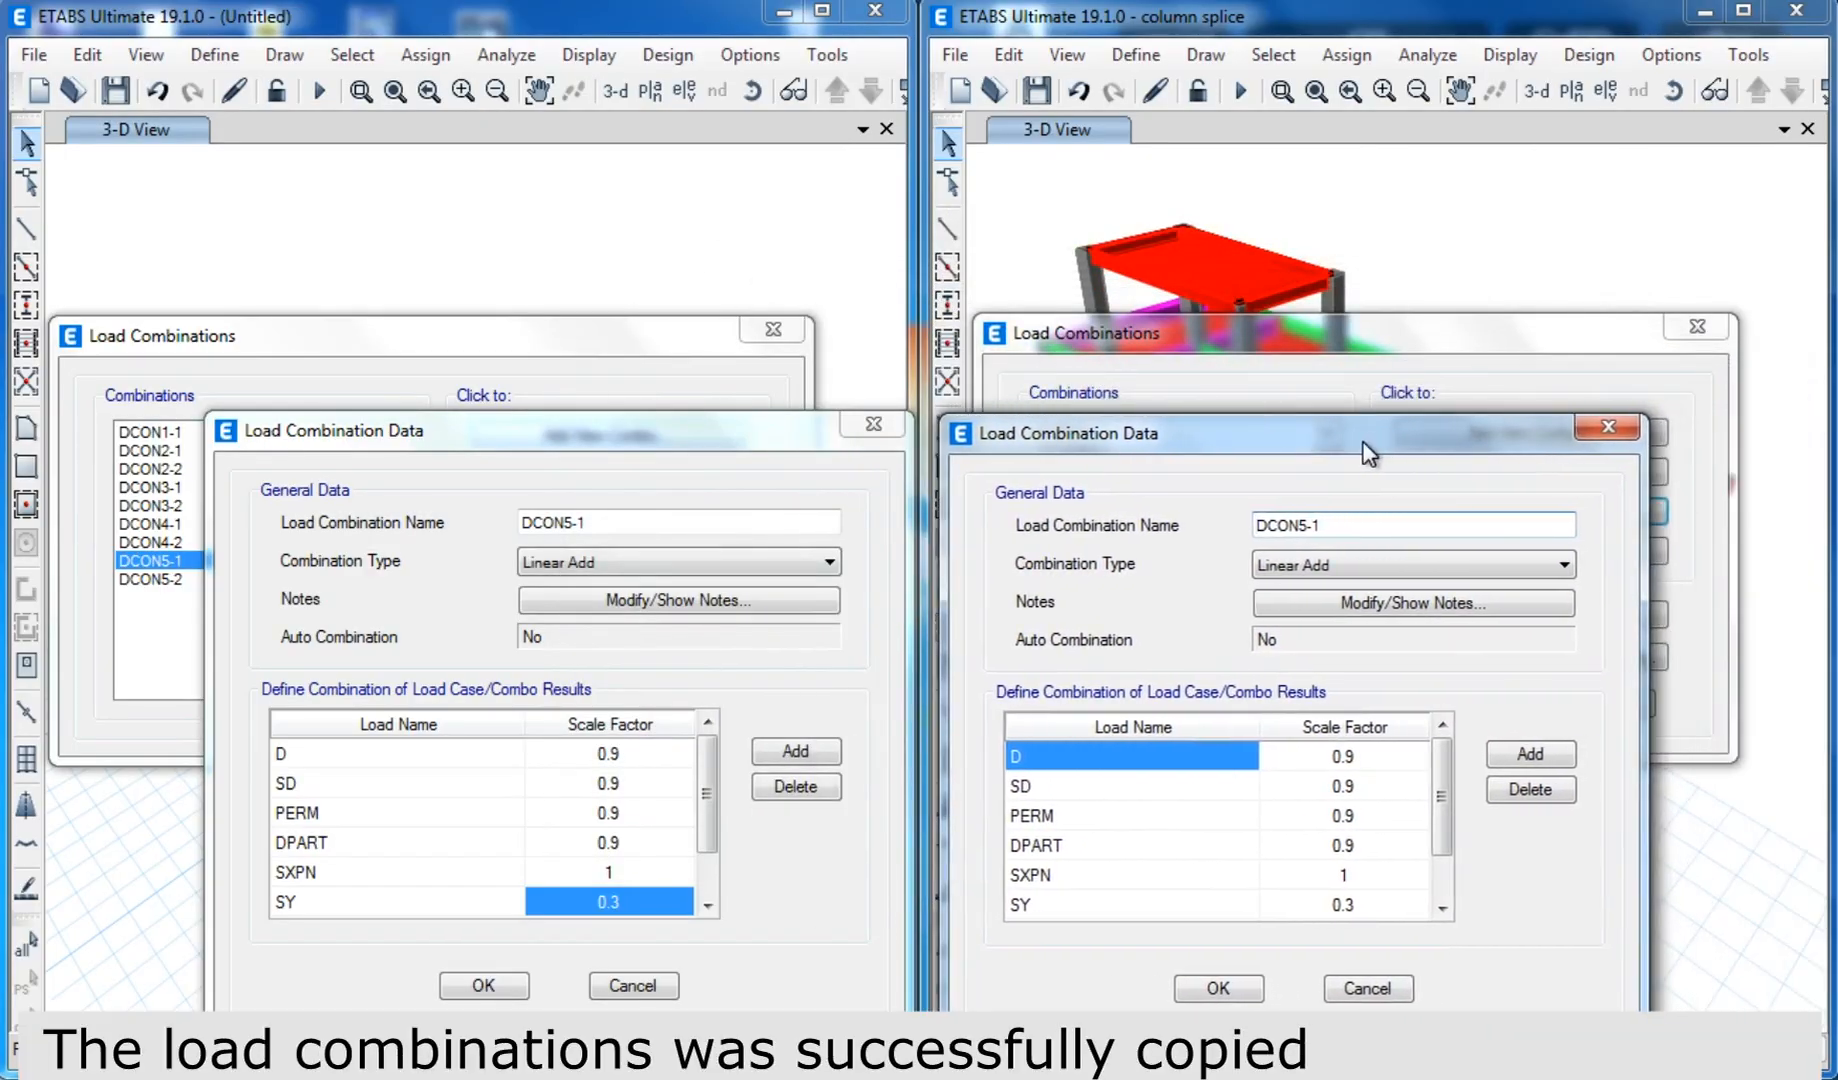
Step: Compare the SXPN and SY entries of DCON5-1 between the two models, and close both combination data dialogs
left_click(1072, 876)
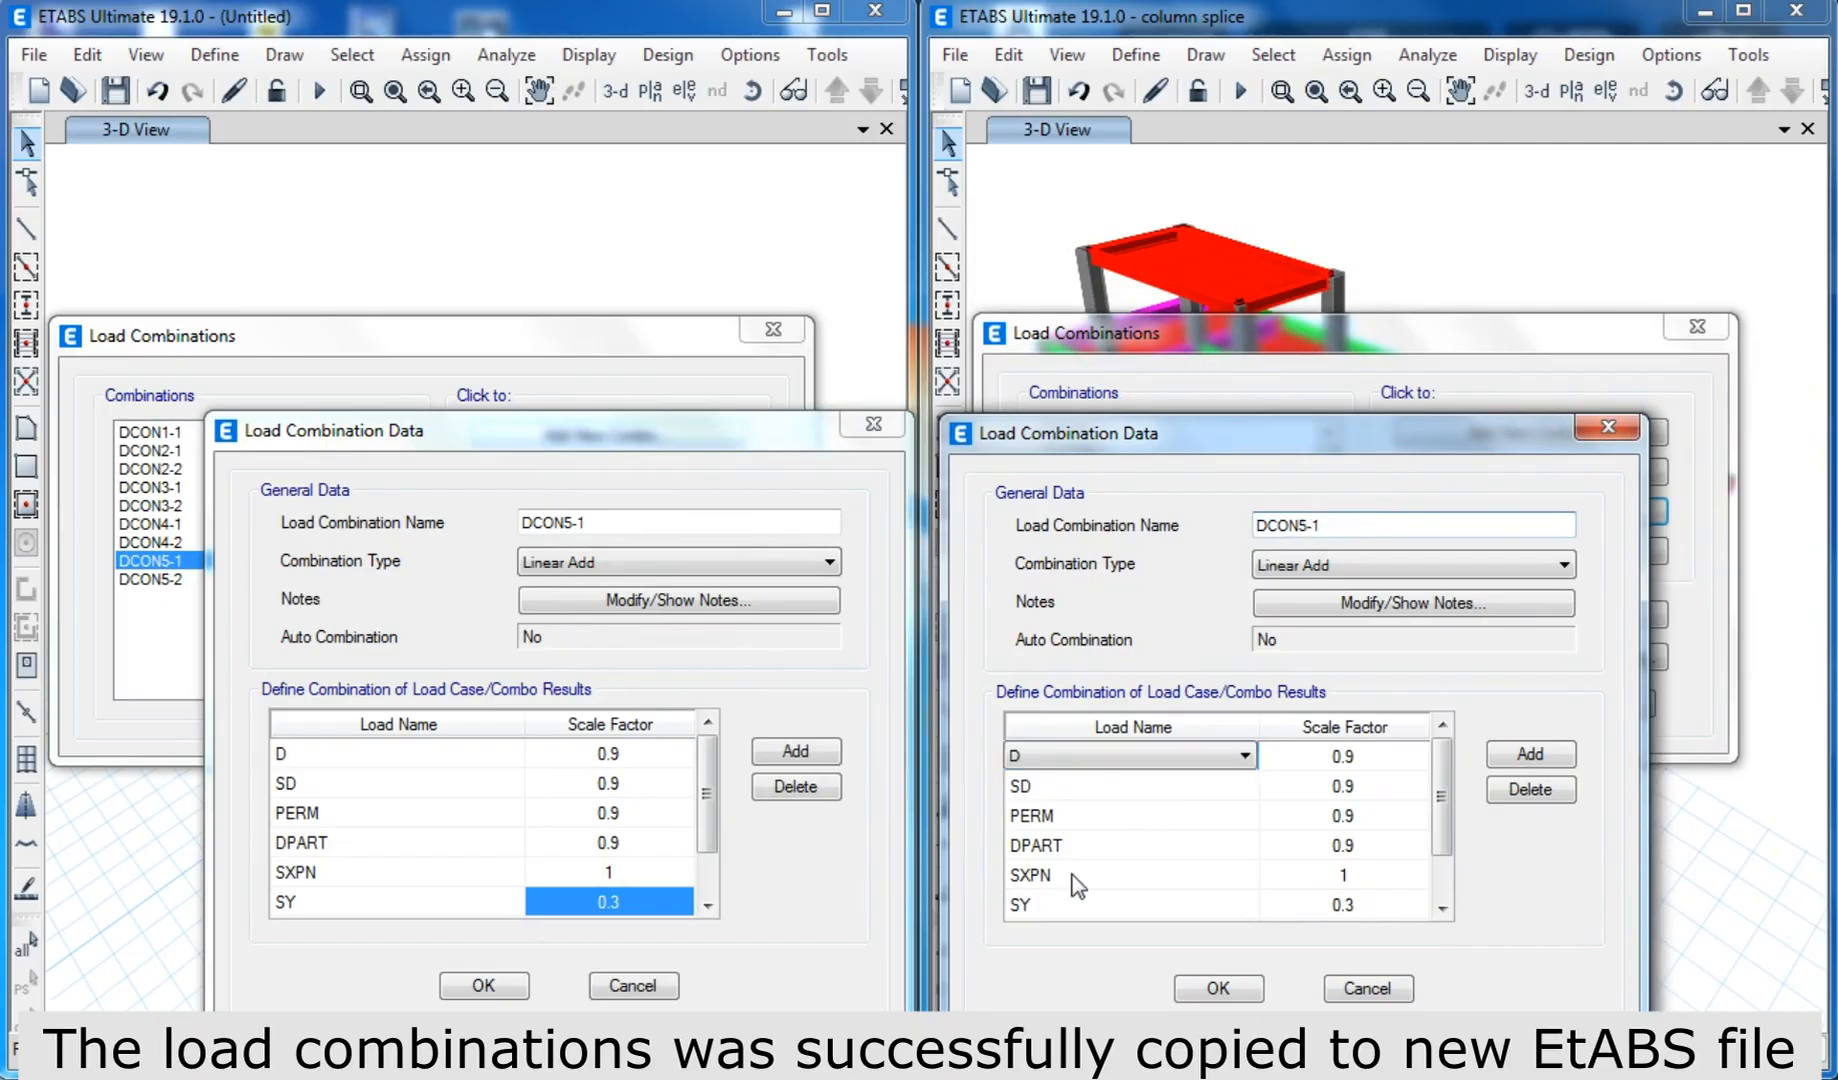
left_click(1312, 874)
left_click(1320, 902)
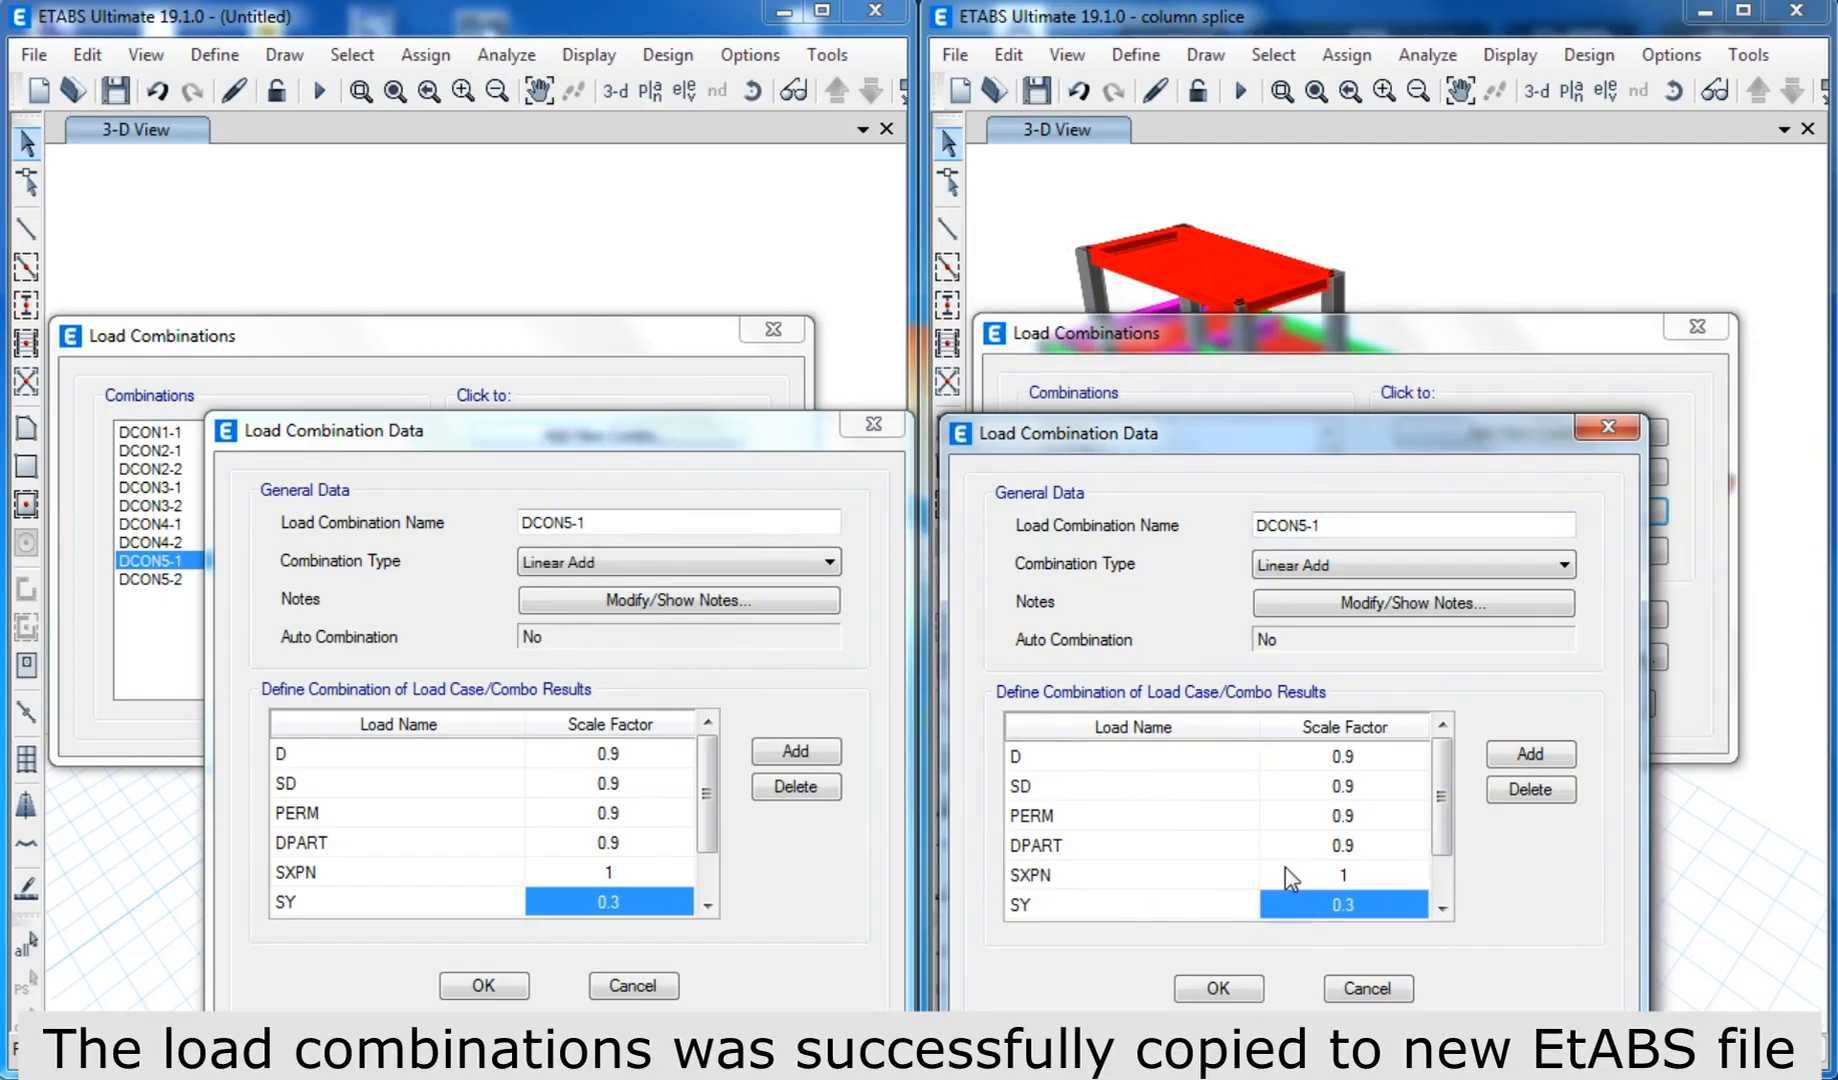
left_click(1222, 983)
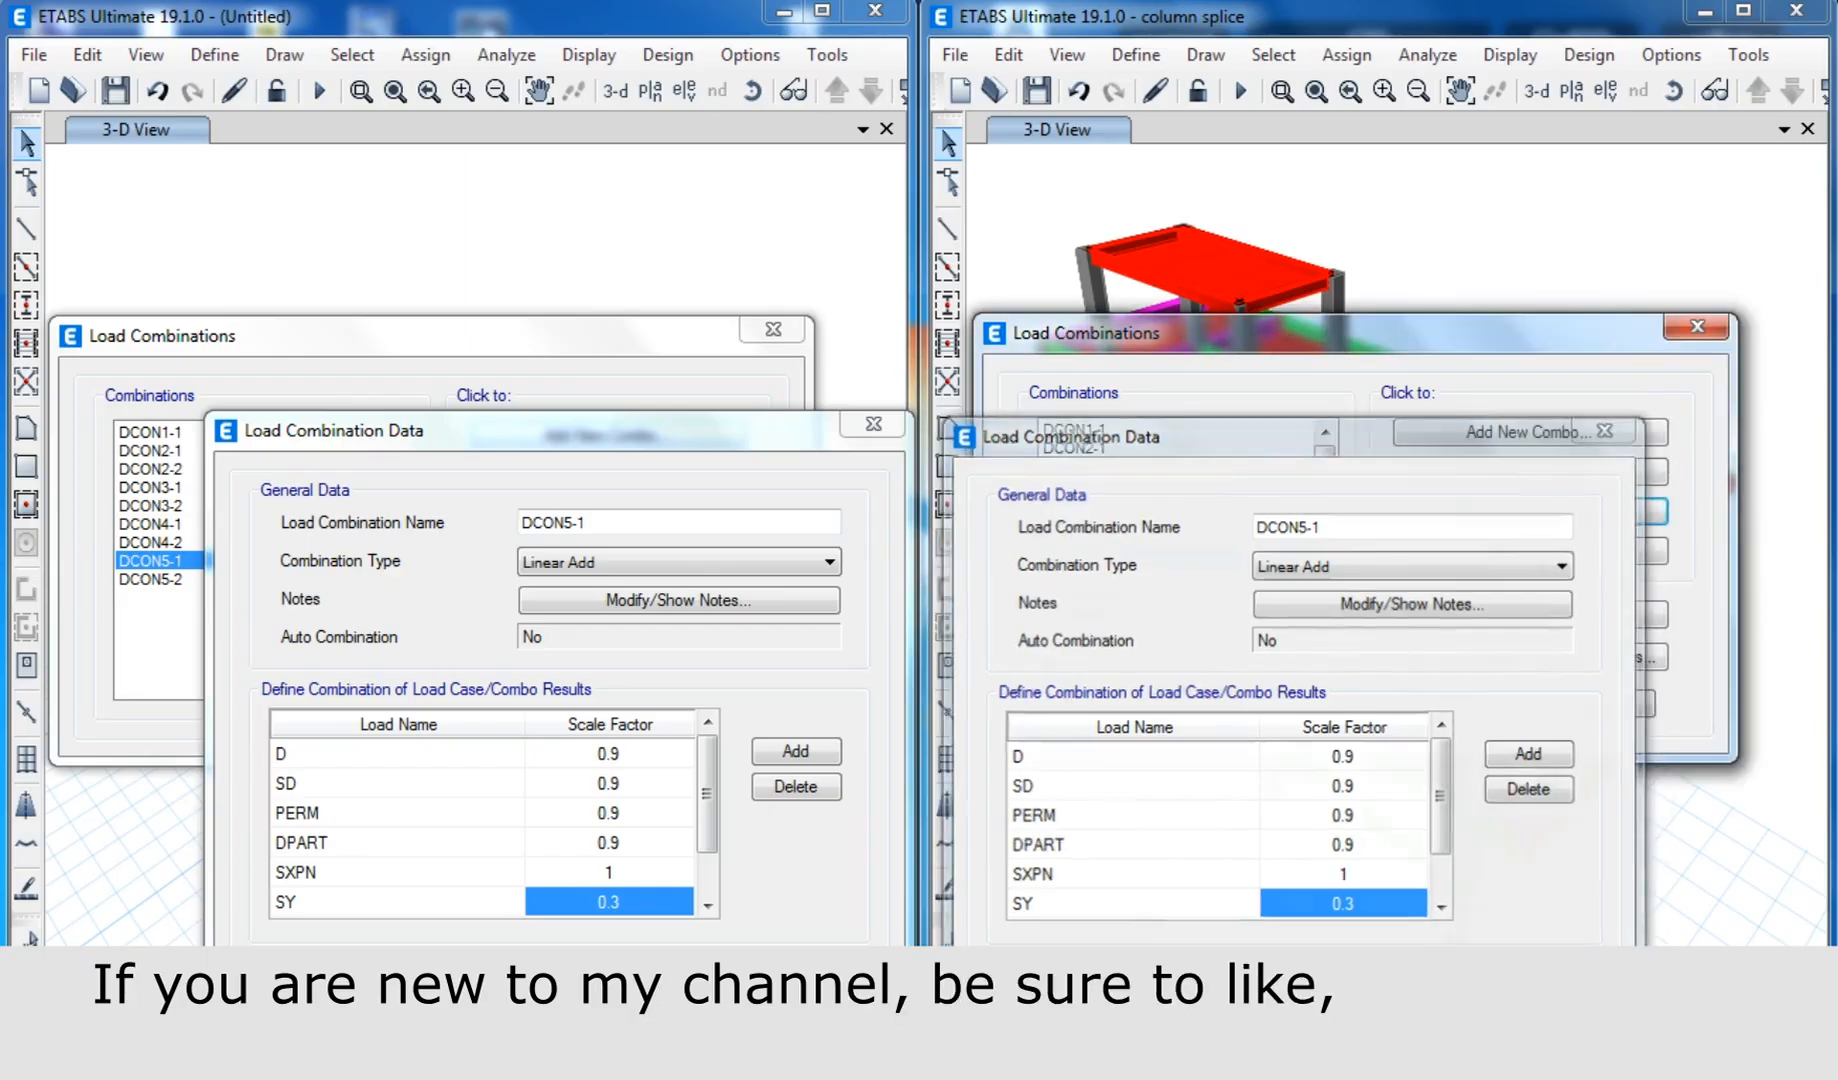
left_click(487, 980)
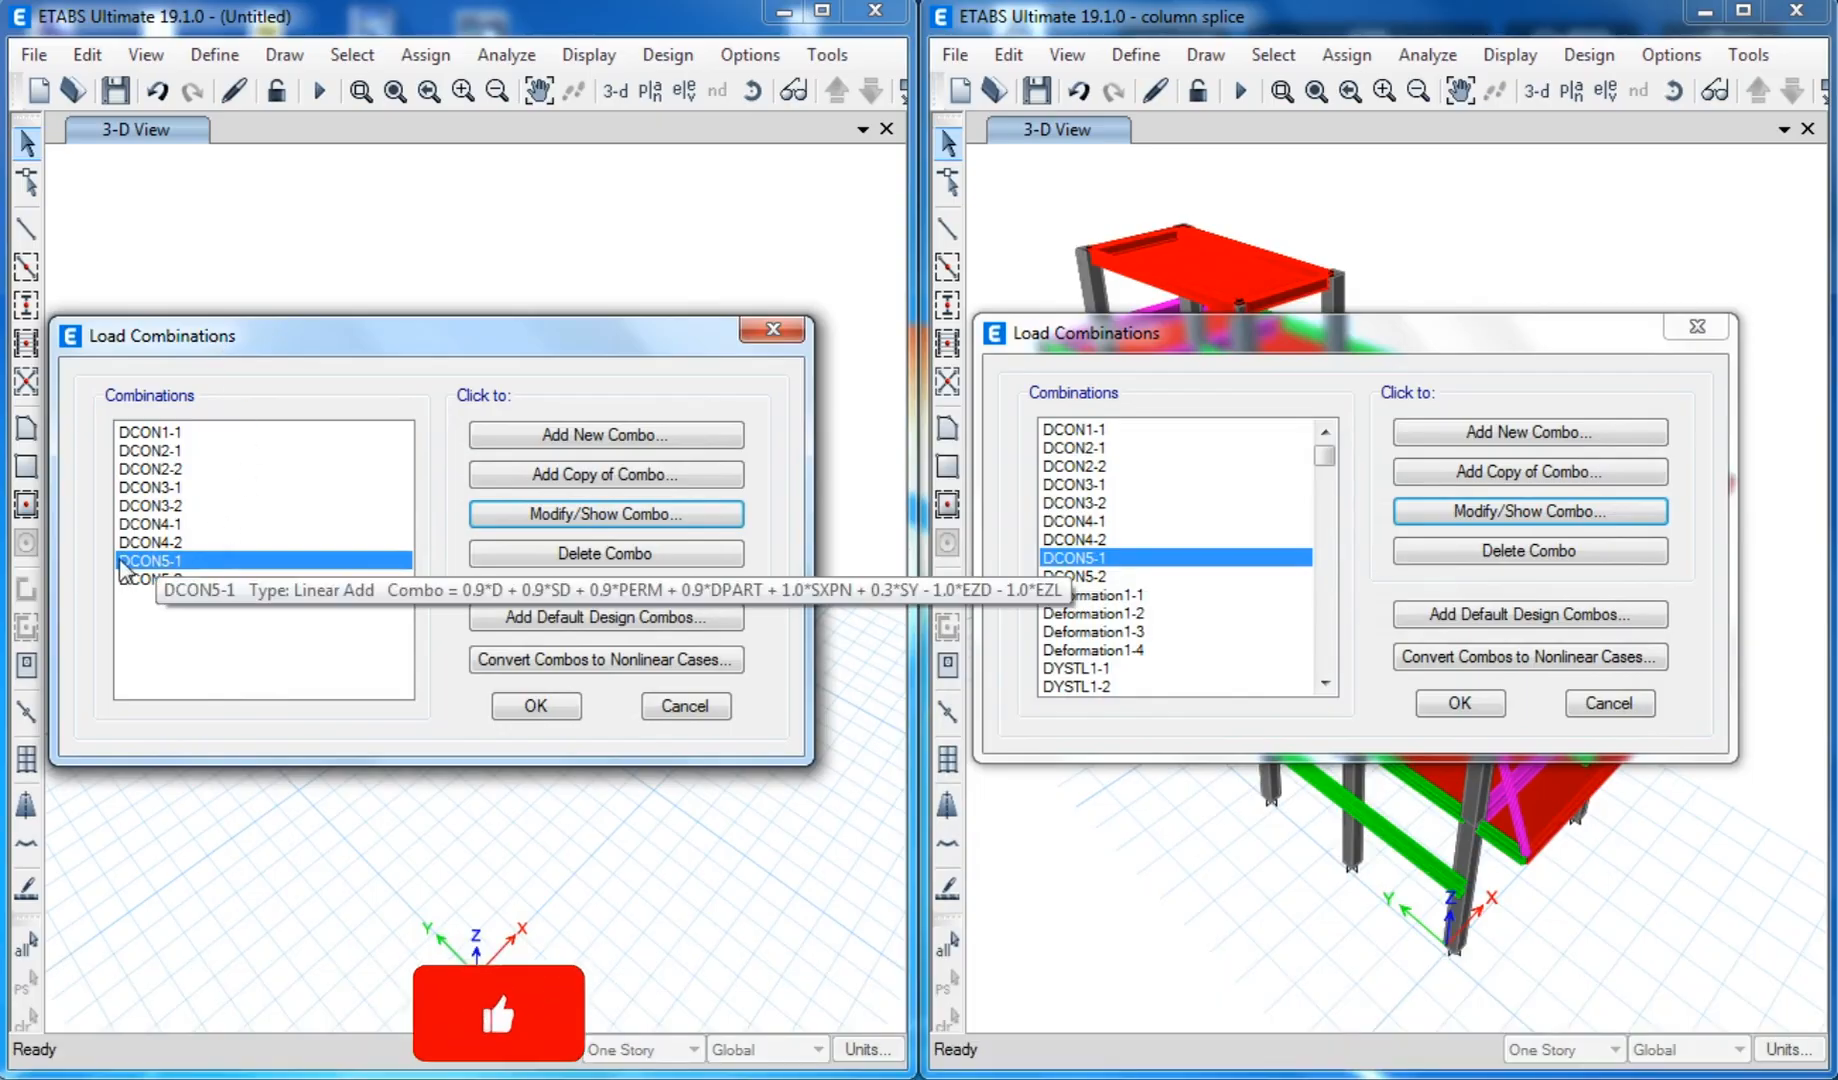
Step: Compare combinations DCON1-1 through DCON5-2 in both models' lists by highlighting them, and close both lists
left_click_drag(124, 583, 128, 433)
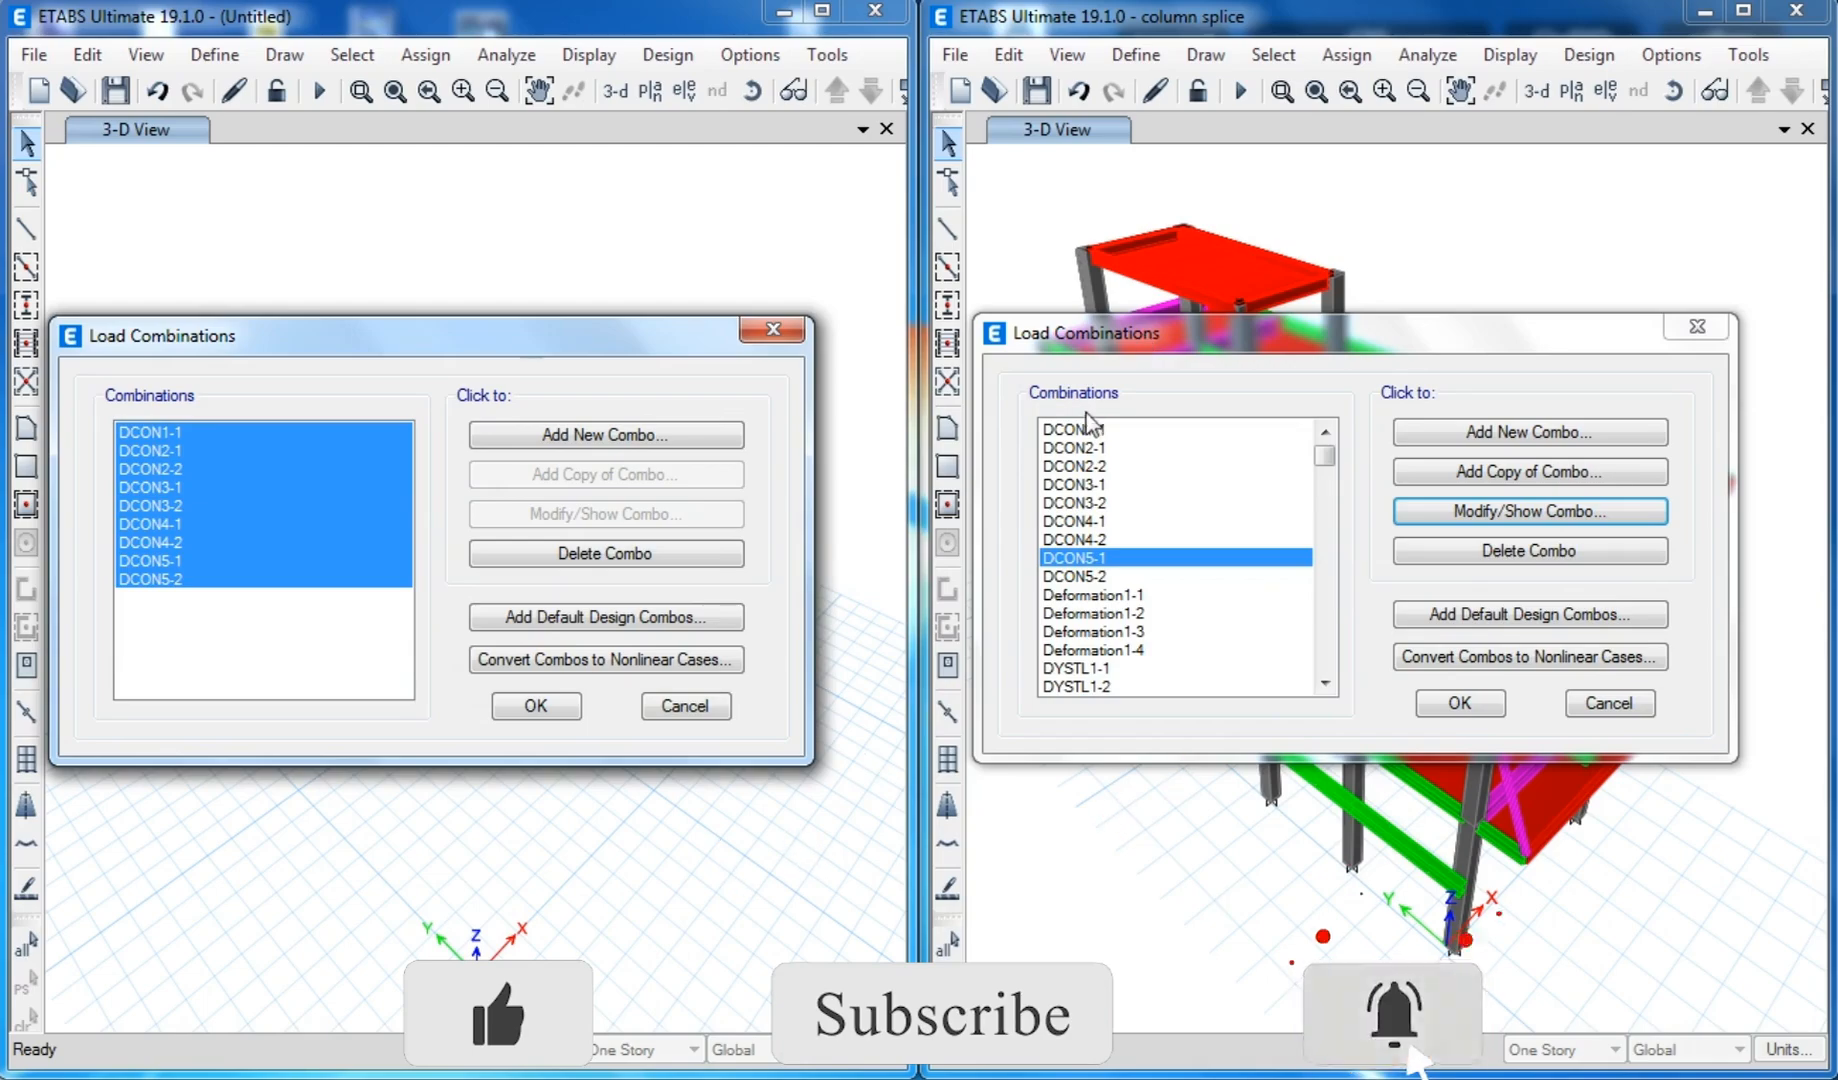
left_click_drag(1085, 430, 1096, 578)
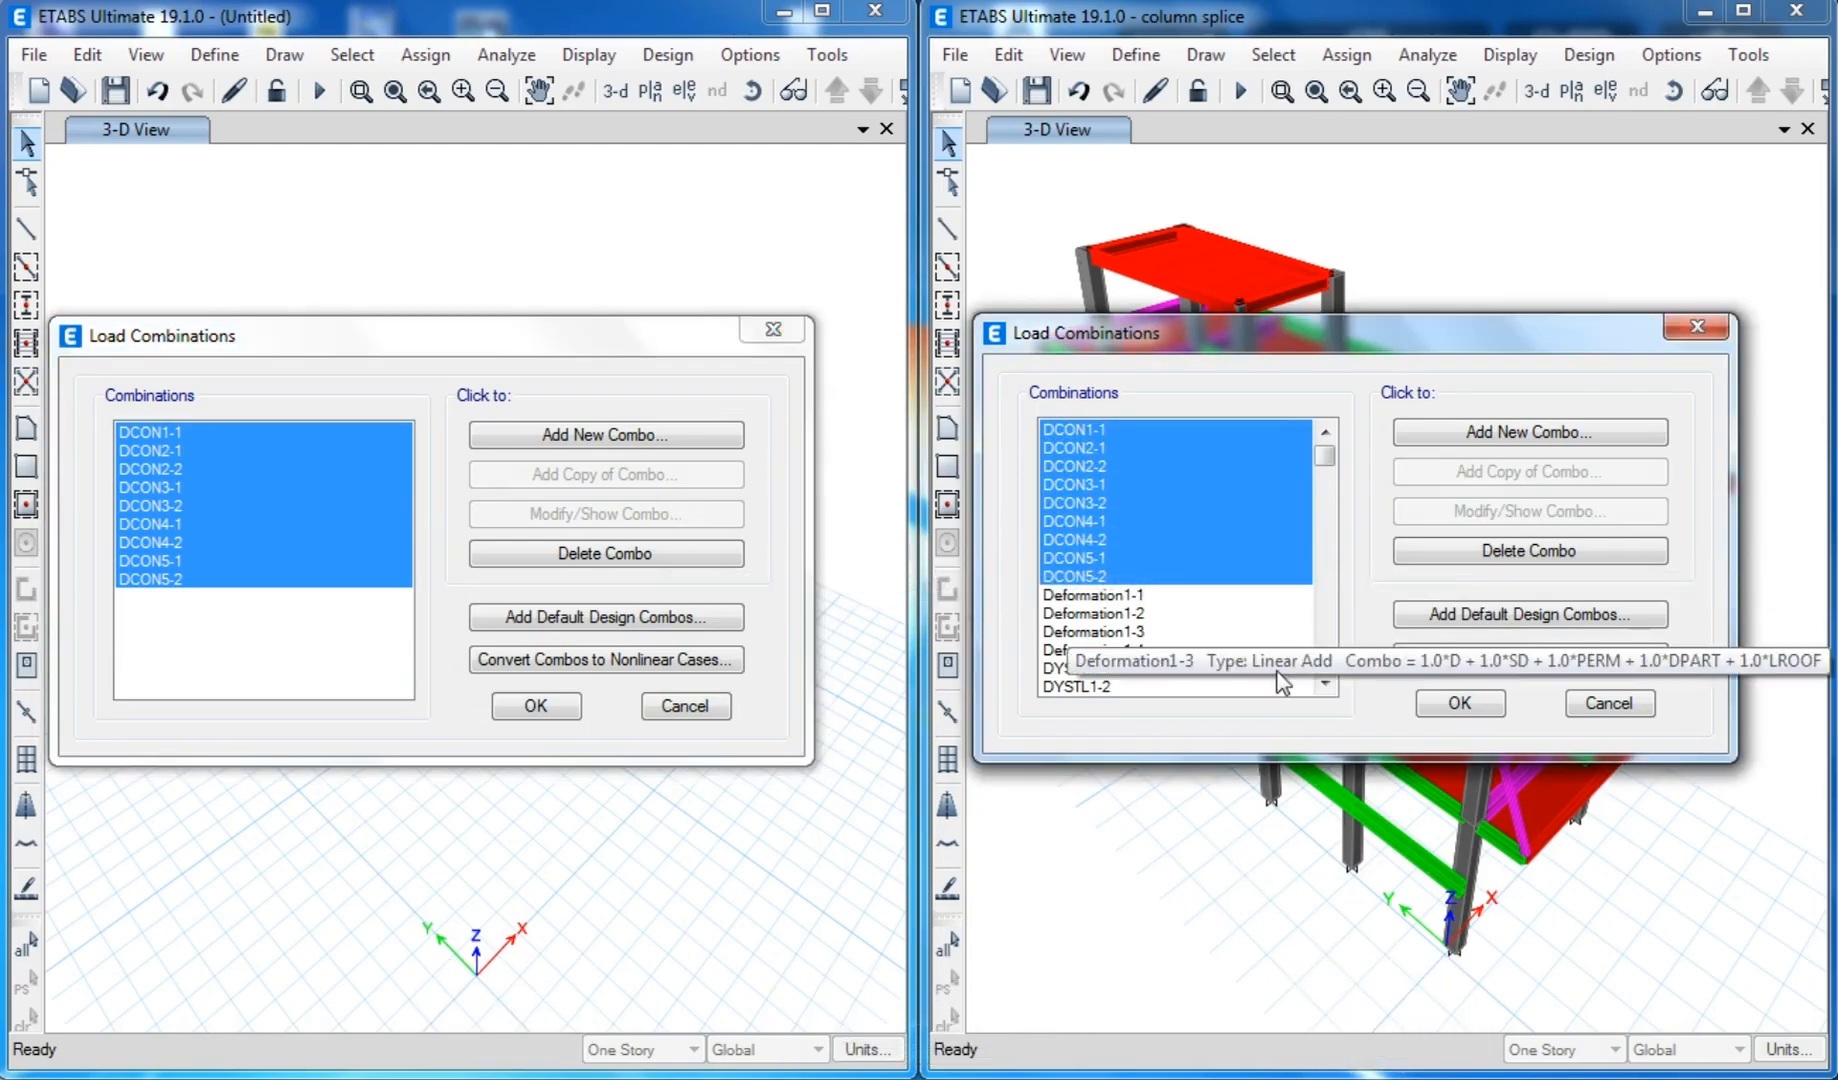
left_click(1460, 703)
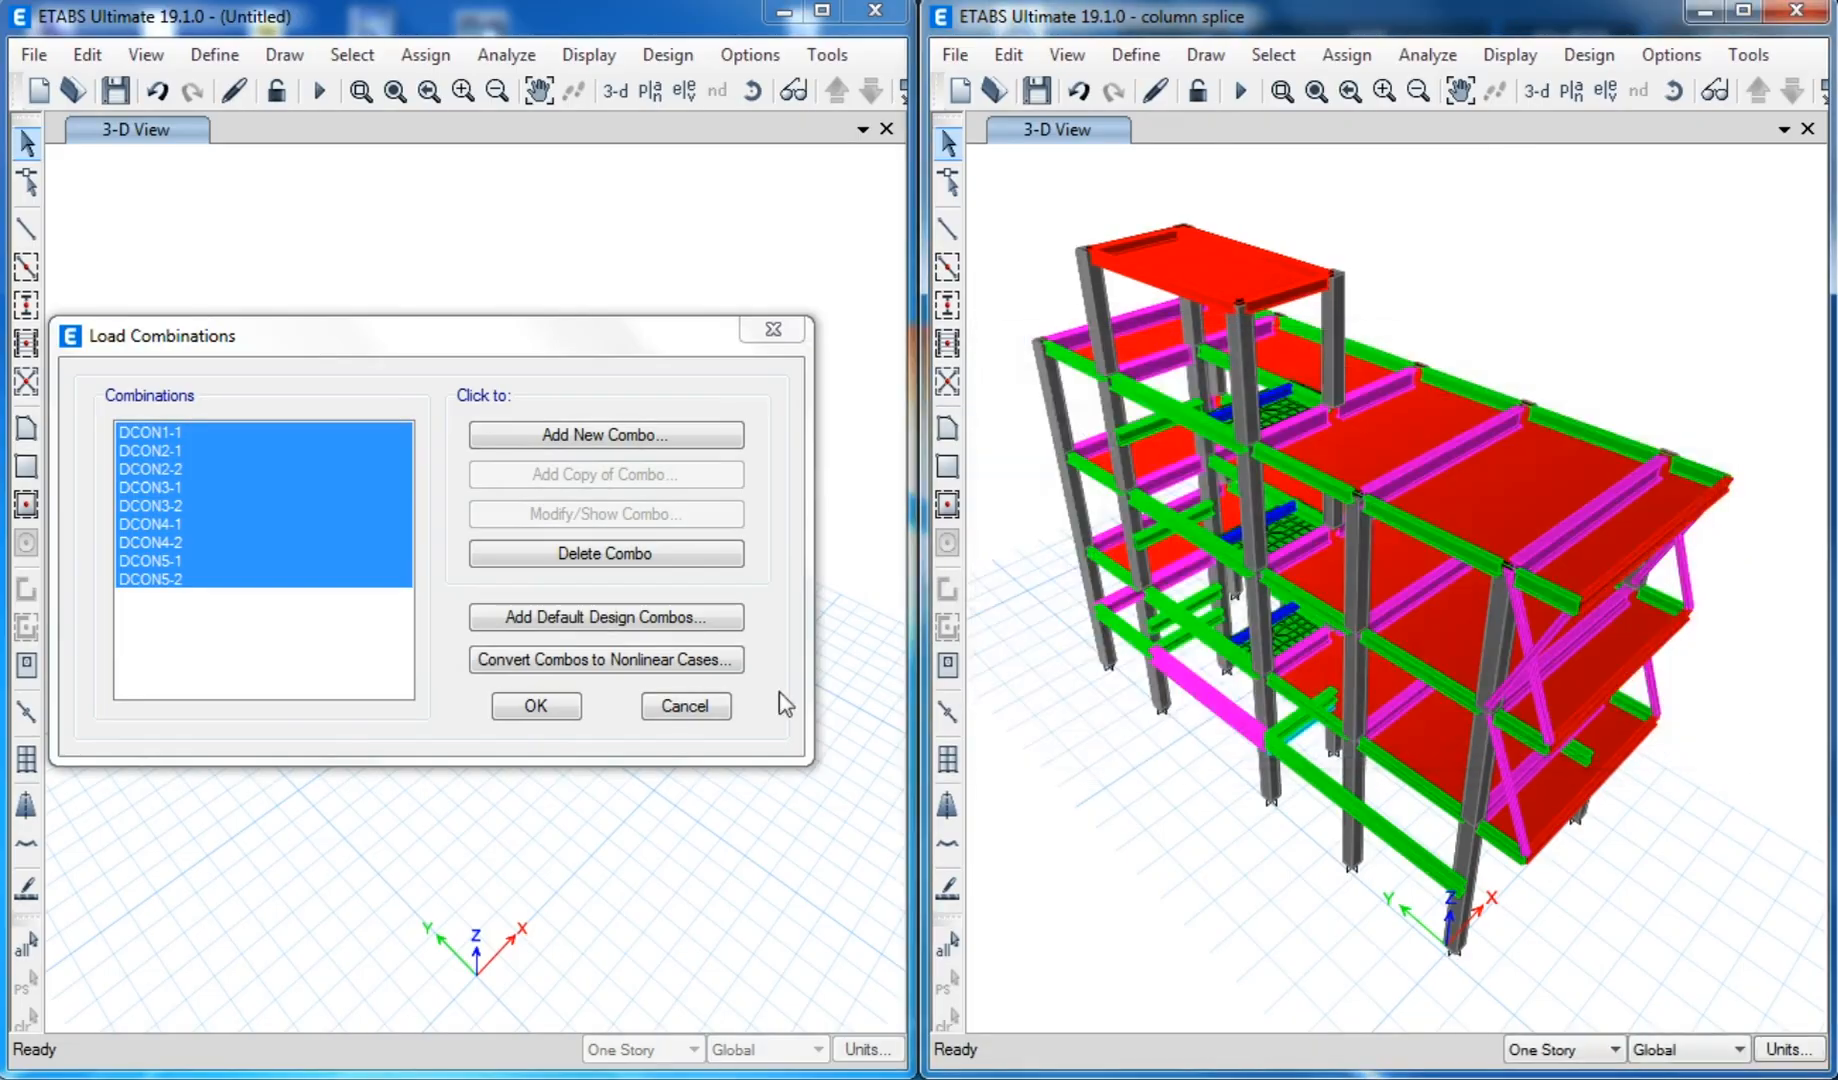
left_click(557, 716)
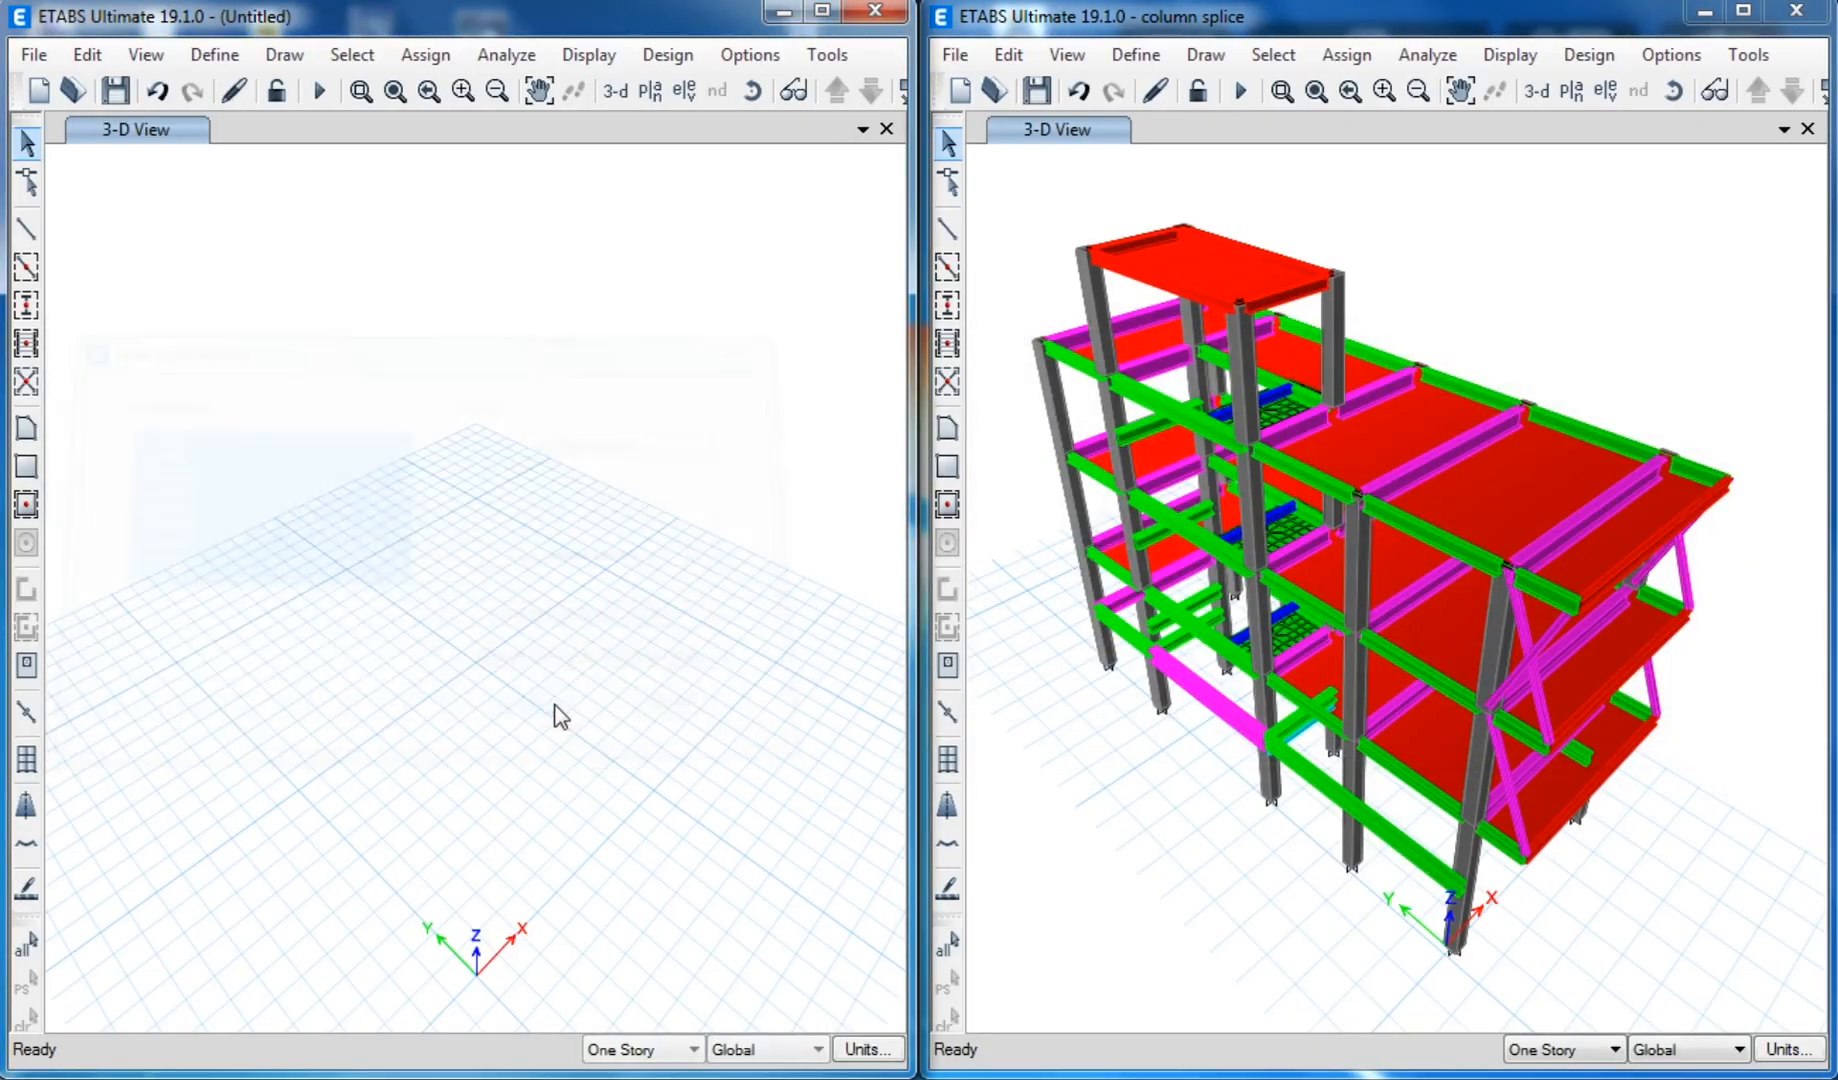
Step: Open the interactive database of the untitled model
left_click(96, 62)
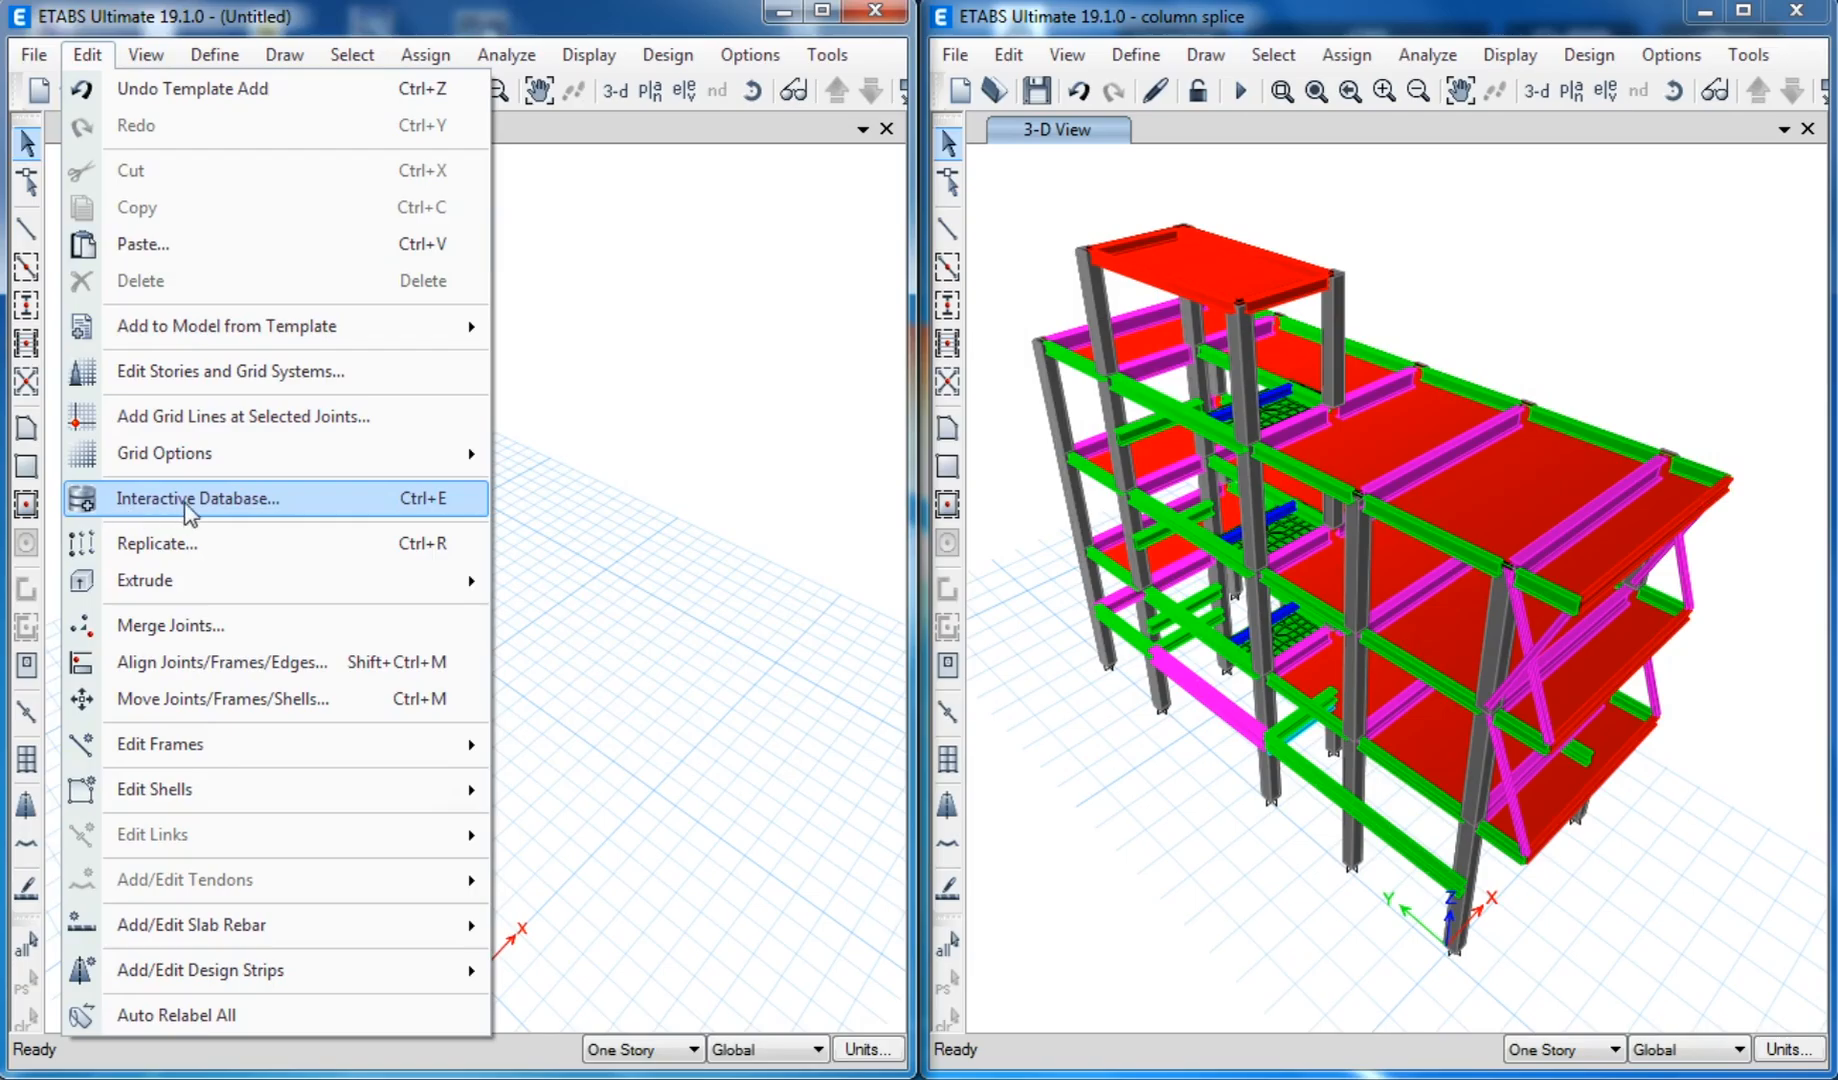